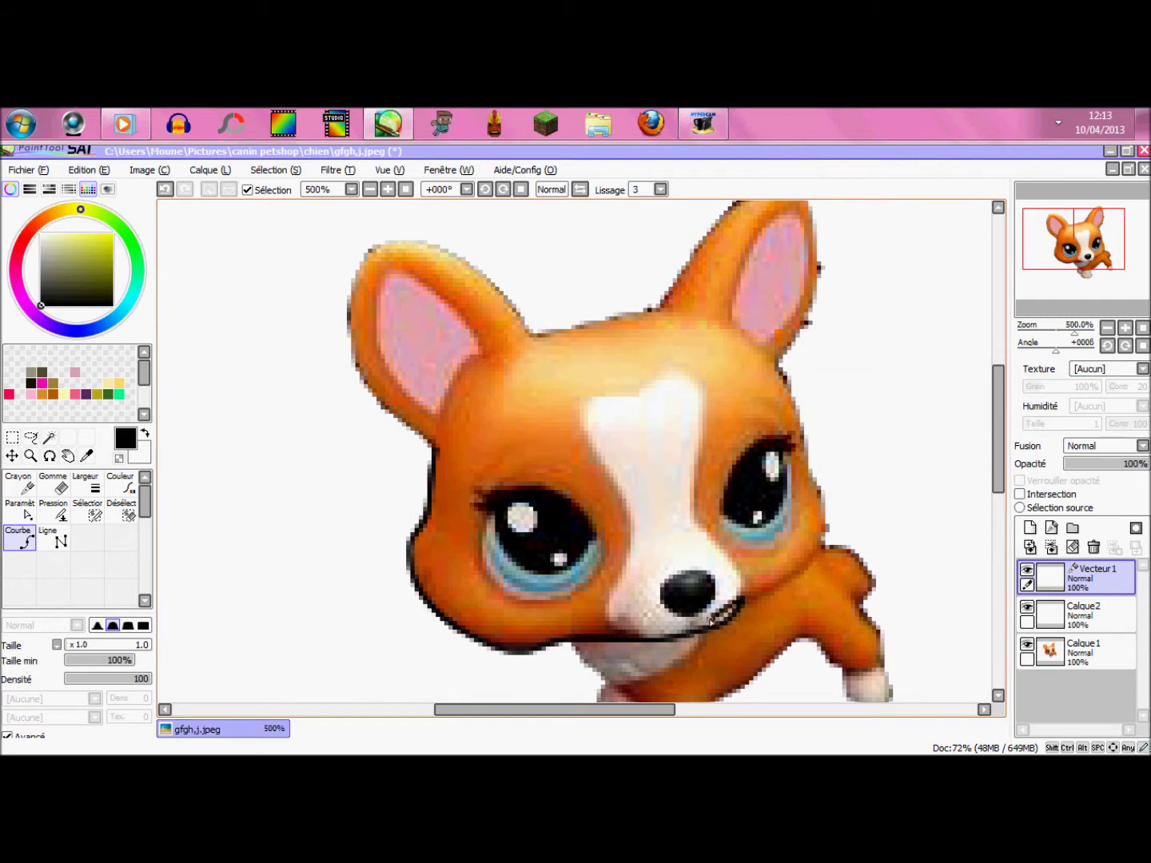
- Trace the right cheek, the side of the head and the outer edge of the right ear with the Curve tool
left_click(823, 551)
left_click(827, 514)
left_click(806, 452)
left_click(802, 408)
left_click(778, 363)
left_click(809, 317)
left_click(816, 252)
left_click(810, 205)
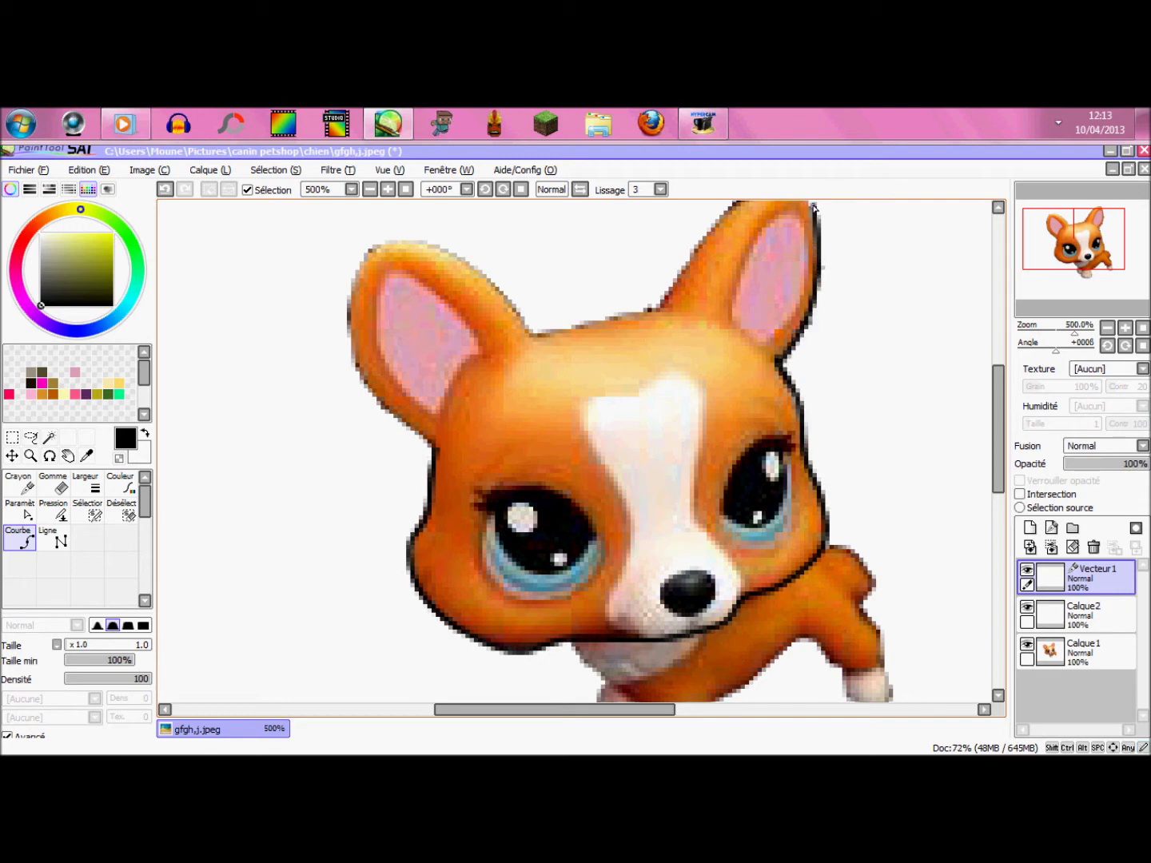
- Continue the curve around the right ear's tip, down its inner edge and along the top of the head
left_click_drag(1000, 455, 998, 433)
left_click(742, 285)
left_click(704, 328)
left_click(680, 369)
left_click(643, 402)
left_click(568, 418)
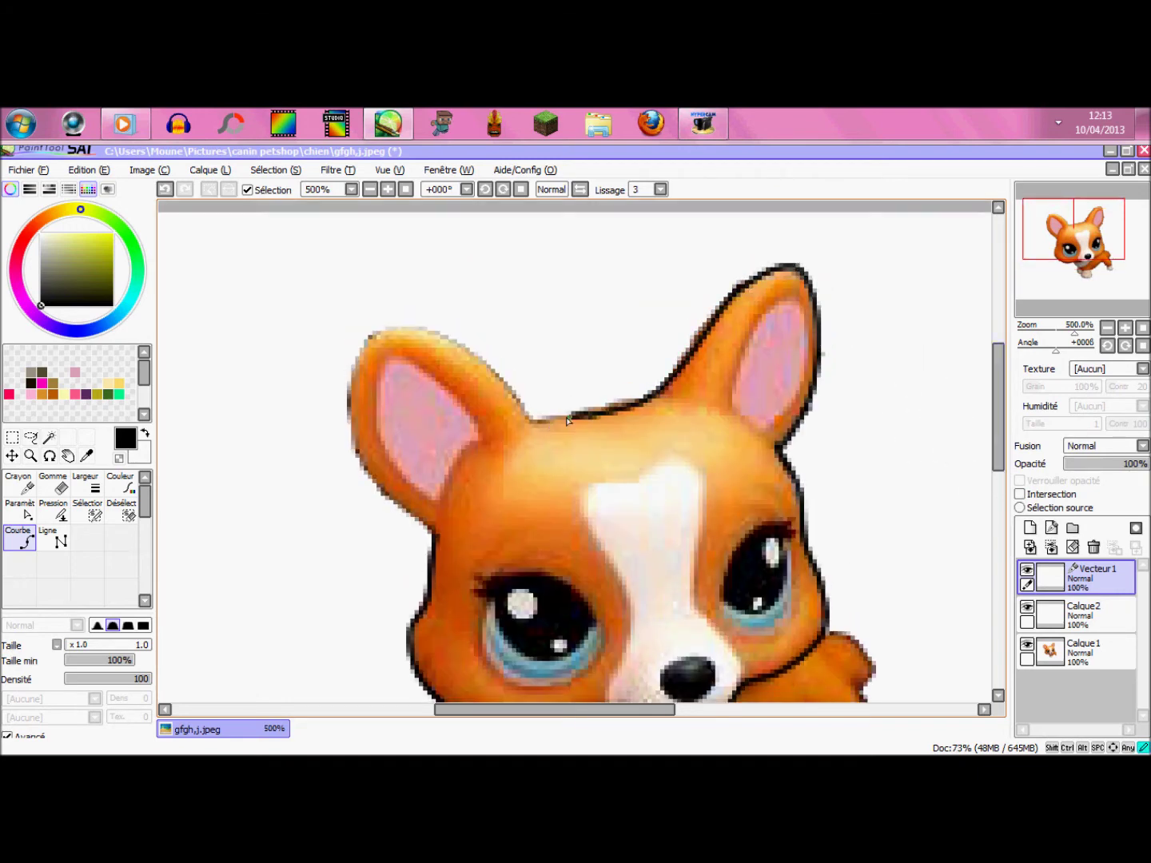
- Trace the left ear's outer contour from the top of the head around to its outer edge
left_click(530, 422)
left_click(418, 328)
left_click(375, 334)
left_click(348, 407)
left_click(360, 454)
- Trace the dog's rump, the outer side of the hind leg and the hind paw
left_click_drag(997, 414, 998, 464)
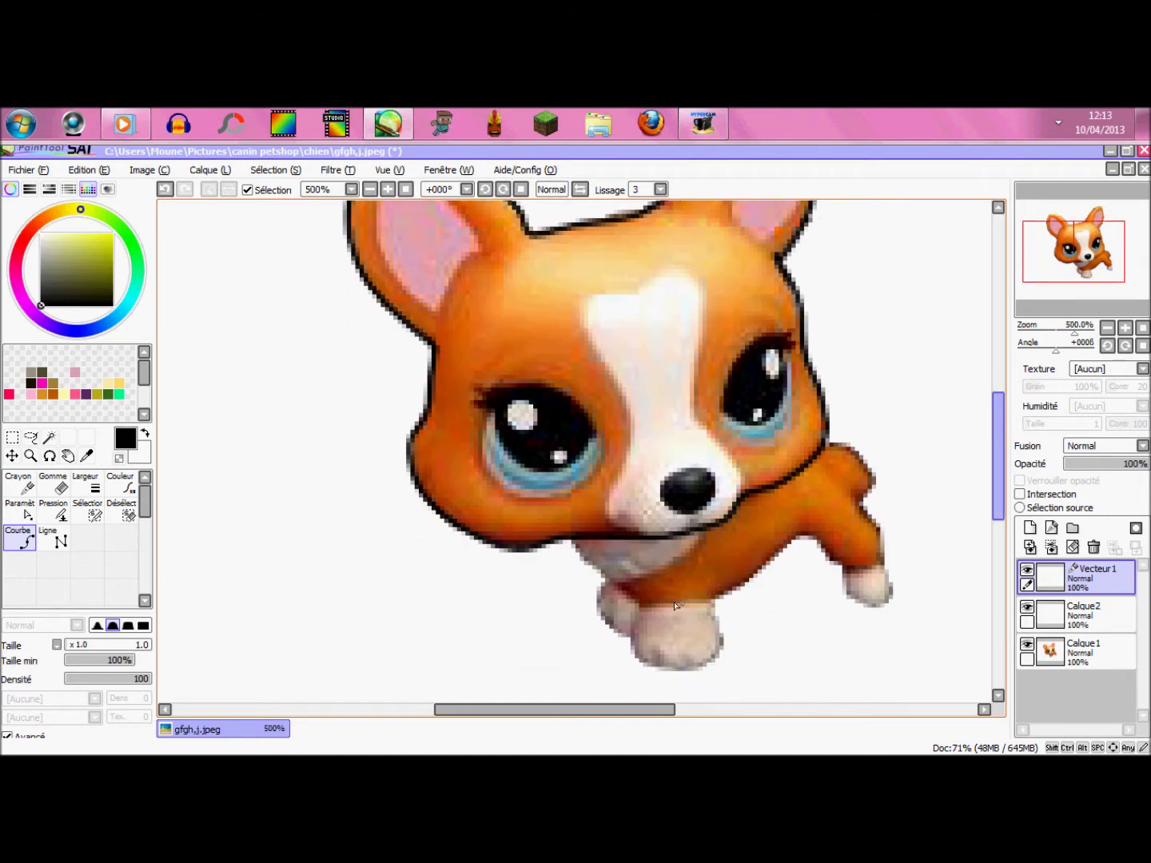
scroll(839, 460, "up", 3)
left_click(818, 426)
left_click(860, 429)
left_click(901, 482)
left_click(879, 513)
left_click(912, 577)
left_click(914, 628)
left_click(923, 666)
left_click(888, 682)
left_click(860, 669)
- Trace the inner side of the hind leg and the belly as far as the front leg
left_click(848, 620)
left_click(815, 595)
left_click(786, 571)
left_click(746, 600)
left_click(682, 653)
left_click(646, 672)
- Trace the near front paw, from the belly line around its bottom and up the other side
left_click_drag(998, 471, 998, 502)
left_click(638, 539)
left_click(650, 579)
left_click(618, 635)
left_click(529, 627)
left_click(511, 604)
left_click(521, 523)
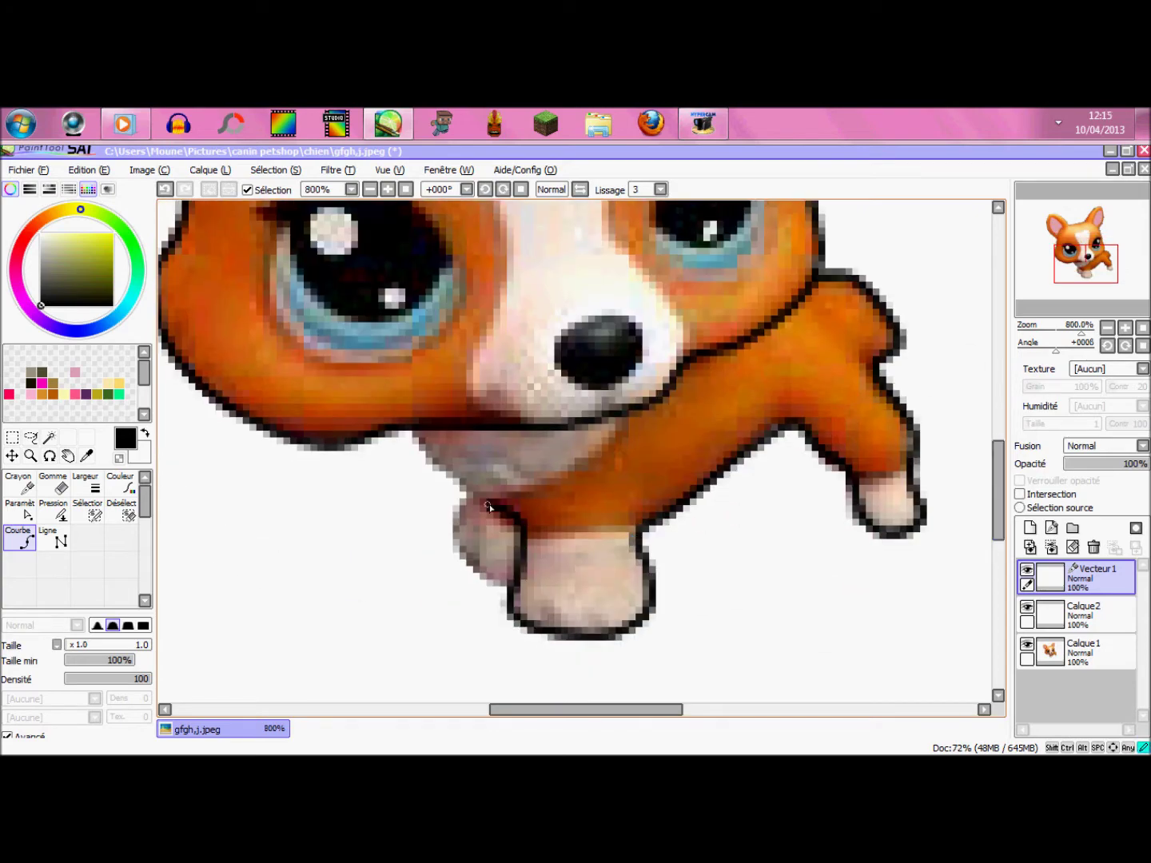
- Trace the edge of the chest up to the chin and outline the far front paw
left_click(440, 465)
double_click(413, 430)
left_click(465, 497)
left_click(455, 546)
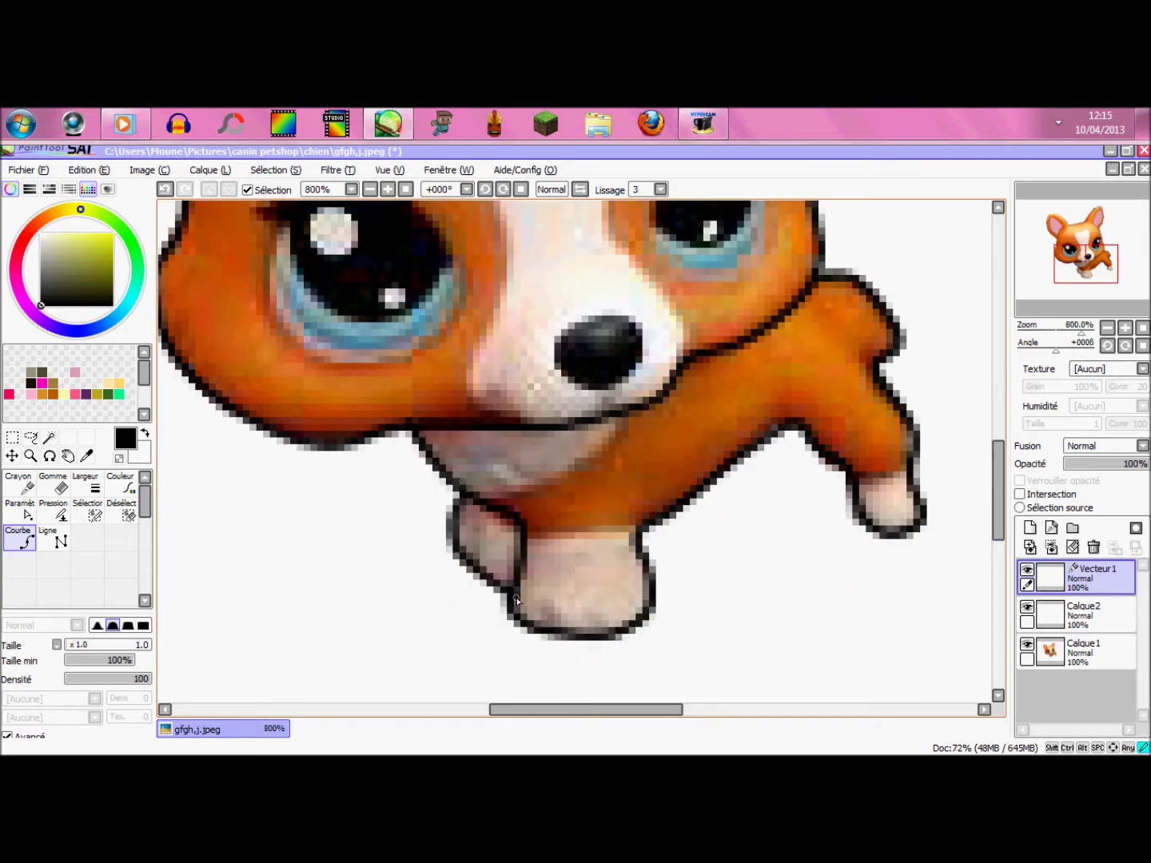
double_click(511, 593)
- Draw the boundary lines between fur and white on the near front paw, the chest and the hind paw
left_click(528, 530)
left_click(590, 527)
double_click(640, 538)
left_click(479, 503)
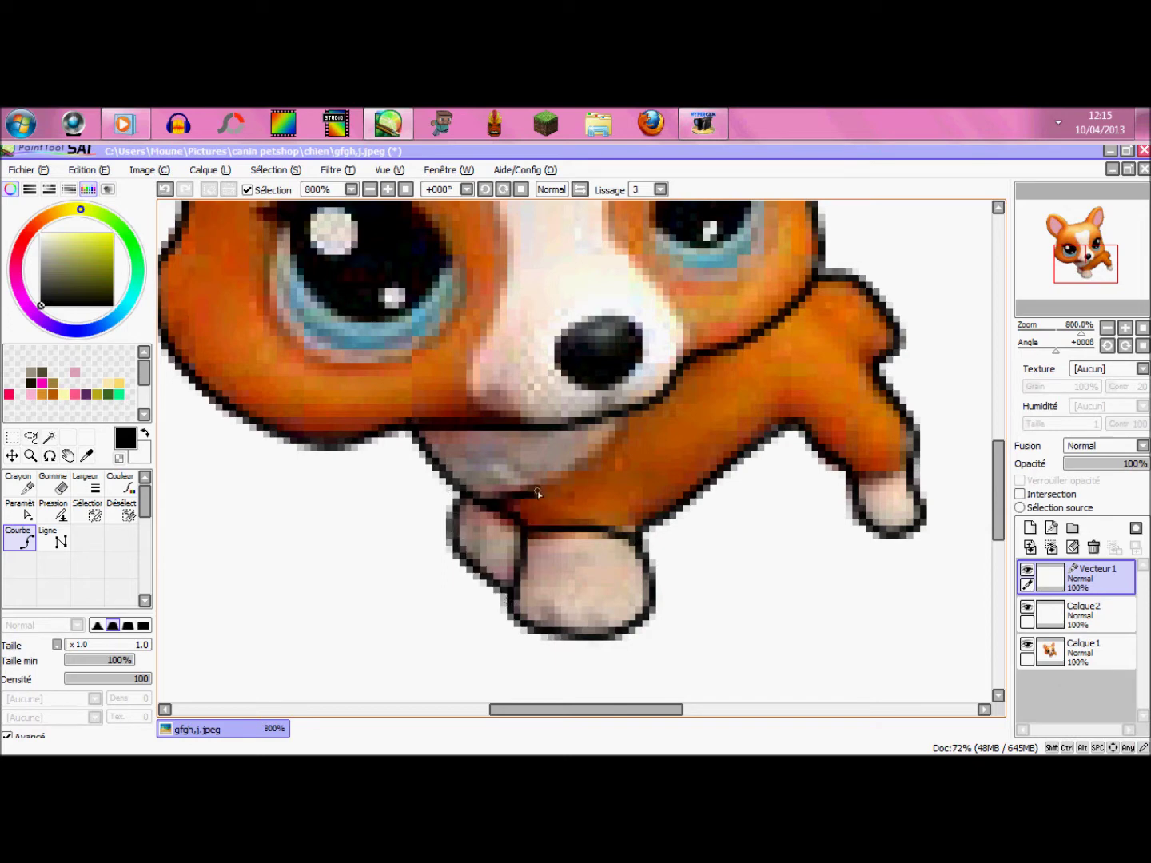
left_click(853, 481)
double_click(913, 478)
- Draw the line across the base of the right ear and outline the ear's pink interior
scroll(831, 432, "down", 2)
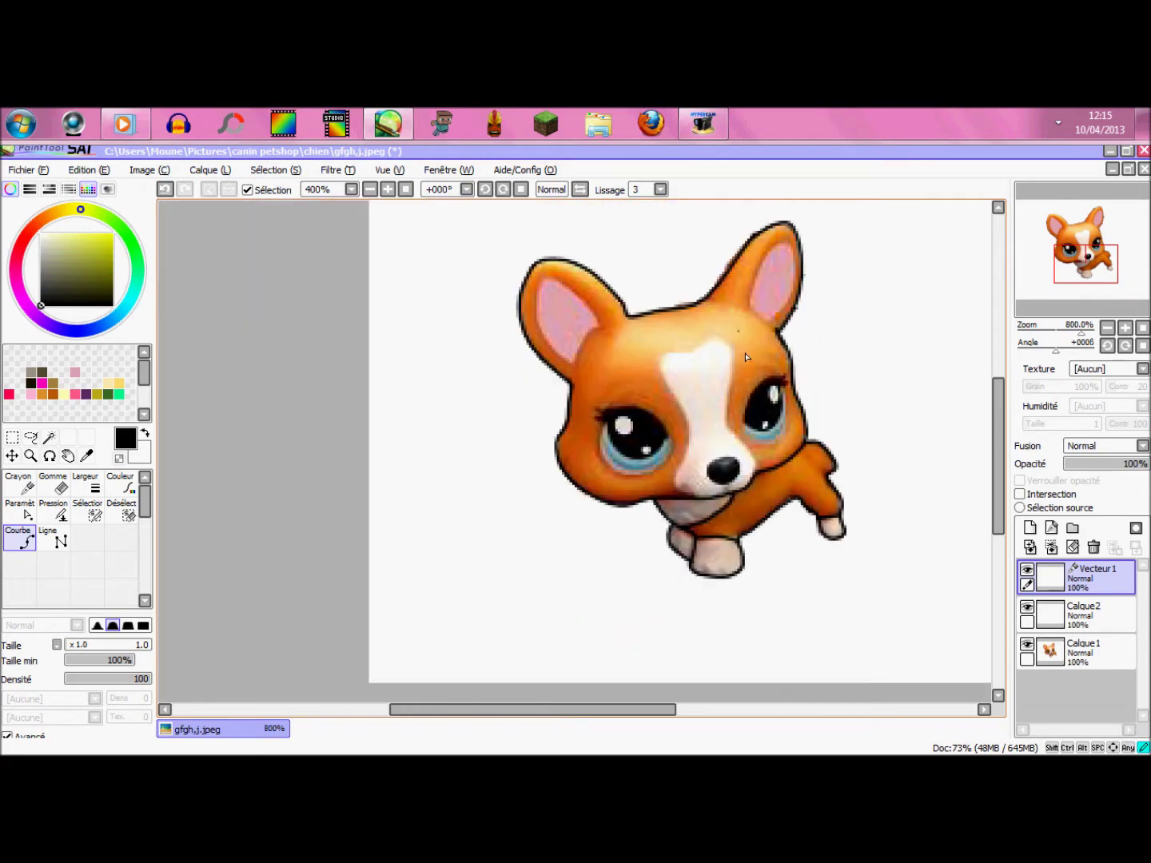
scroll(749, 357, "up", 1)
left_click_drag(507, 709, 574, 709)
left_click_drag(998, 421, 998, 387)
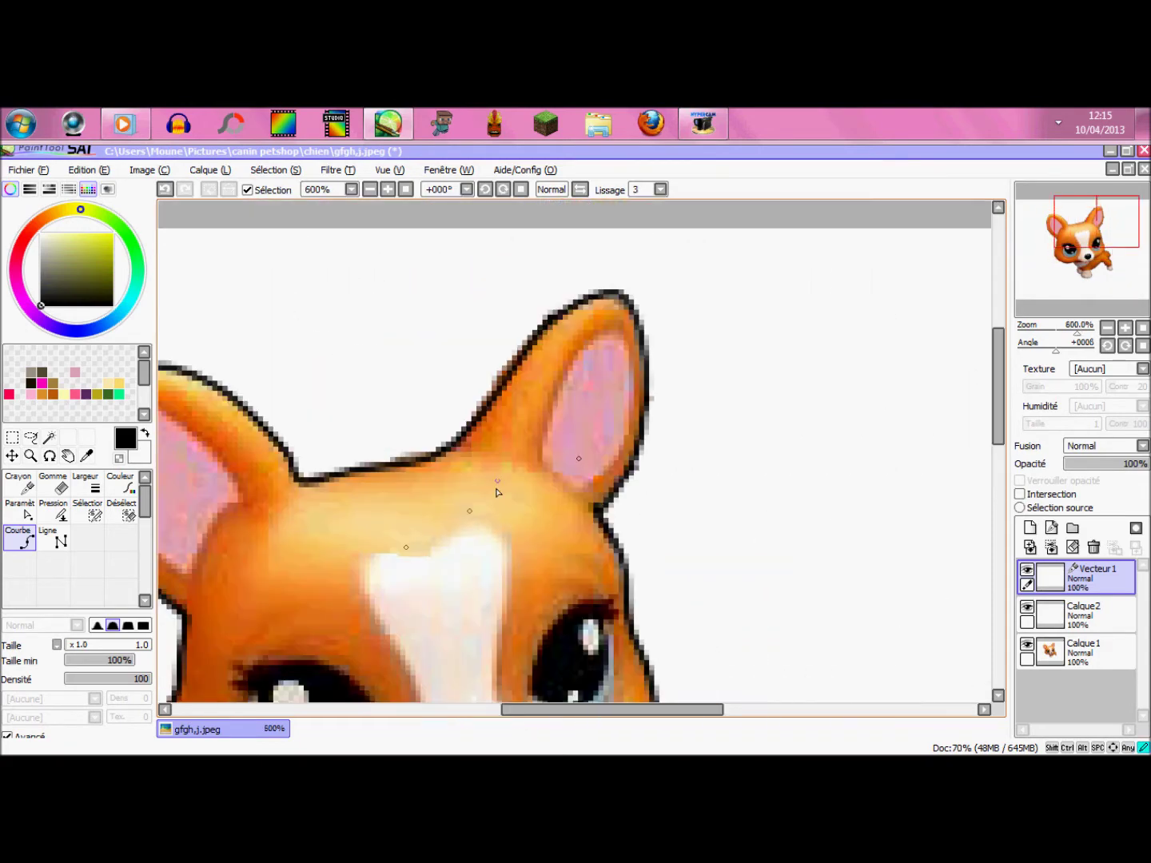
scroll(484, 491, "up", 1)
left_click(454, 440)
left_click(584, 496)
left_click(605, 334)
left_click(658, 292)
left_click(680, 358)
left_click(671, 432)
double_click(615, 502)
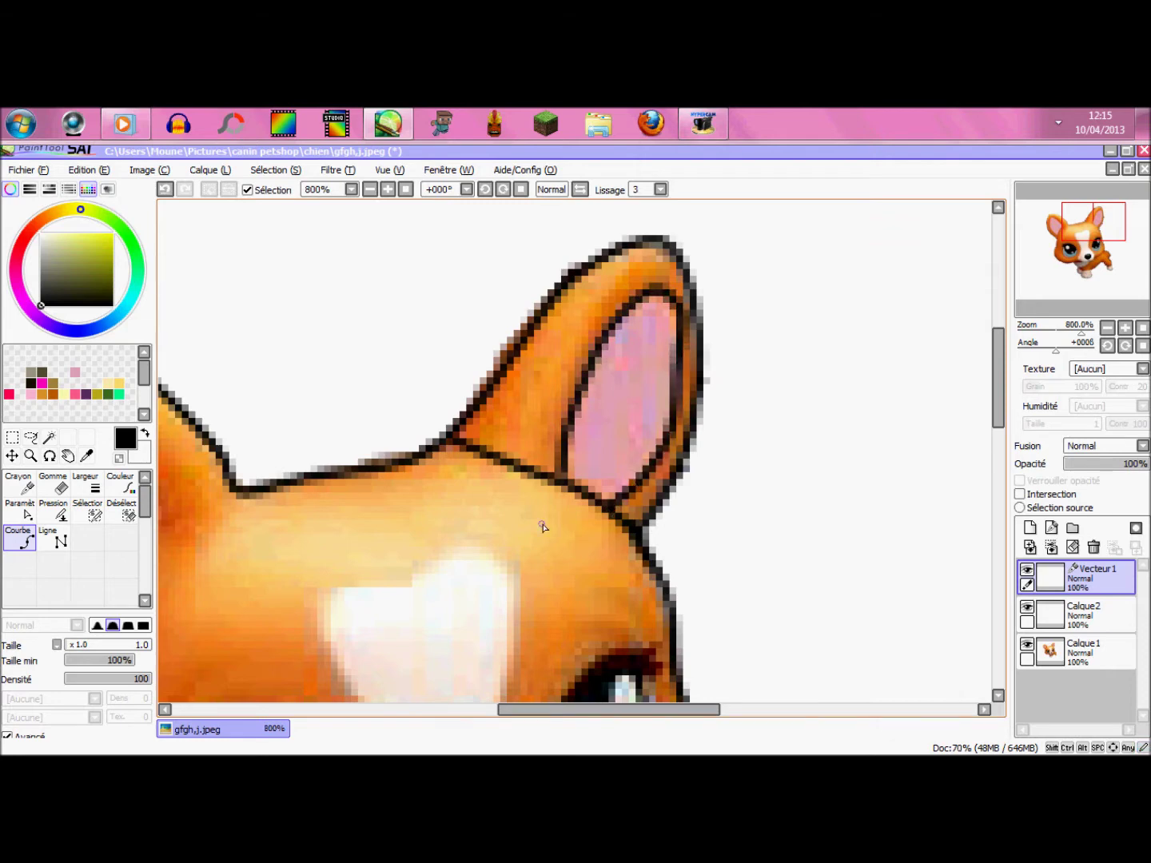
- Outline the pink interior of the left ear with a closed curve
scroll(544, 529, "down", 2)
scroll(263, 512, "up", 3)
left_click(530, 682)
left_click(484, 648)
left_click(449, 588)
left_click(415, 515)
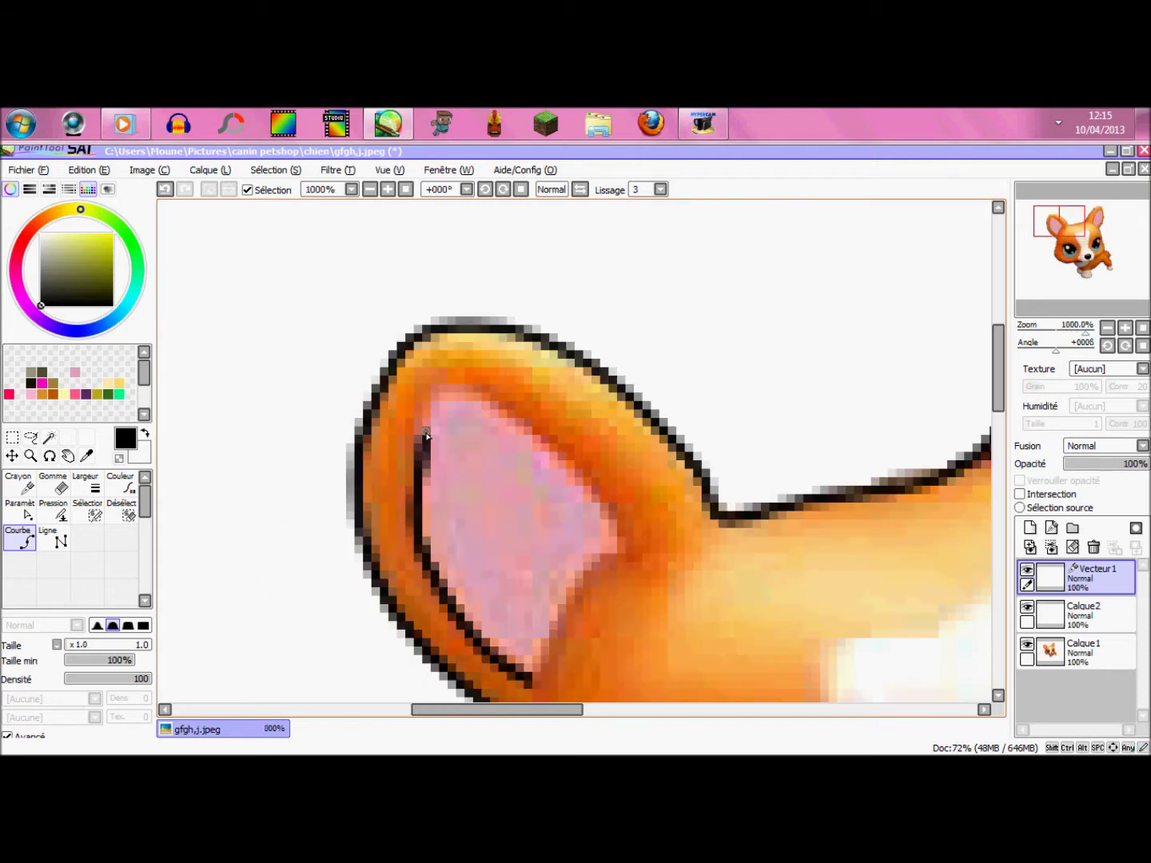
left_click(424, 432)
left_click(462, 382)
left_click(522, 418)
left_click(580, 470)
left_click(630, 558)
left_click(590, 565)
double_click(534, 680)
left_click_drag(998, 376, 998, 409)
left_click_drag(541, 709, 633, 710)
scroll(874, 432, "down", 2)
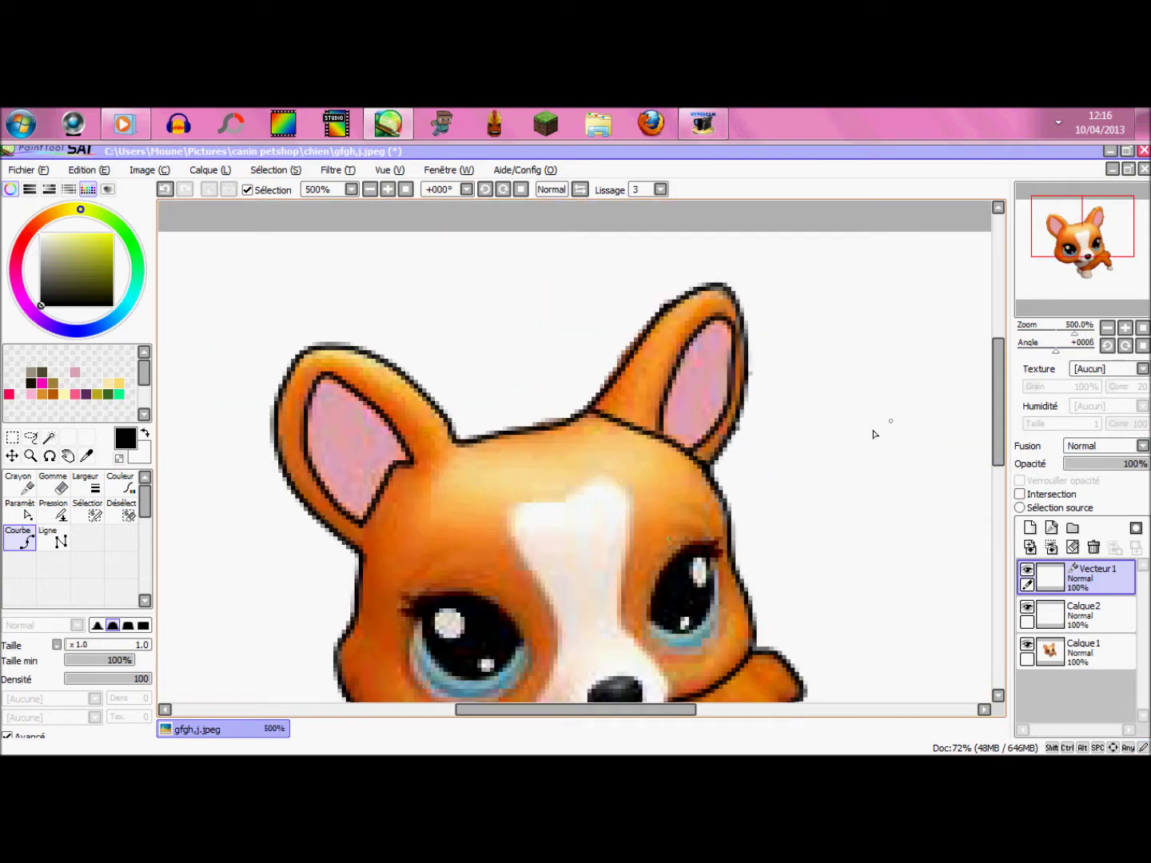
scroll(895, 456, "down", 3)
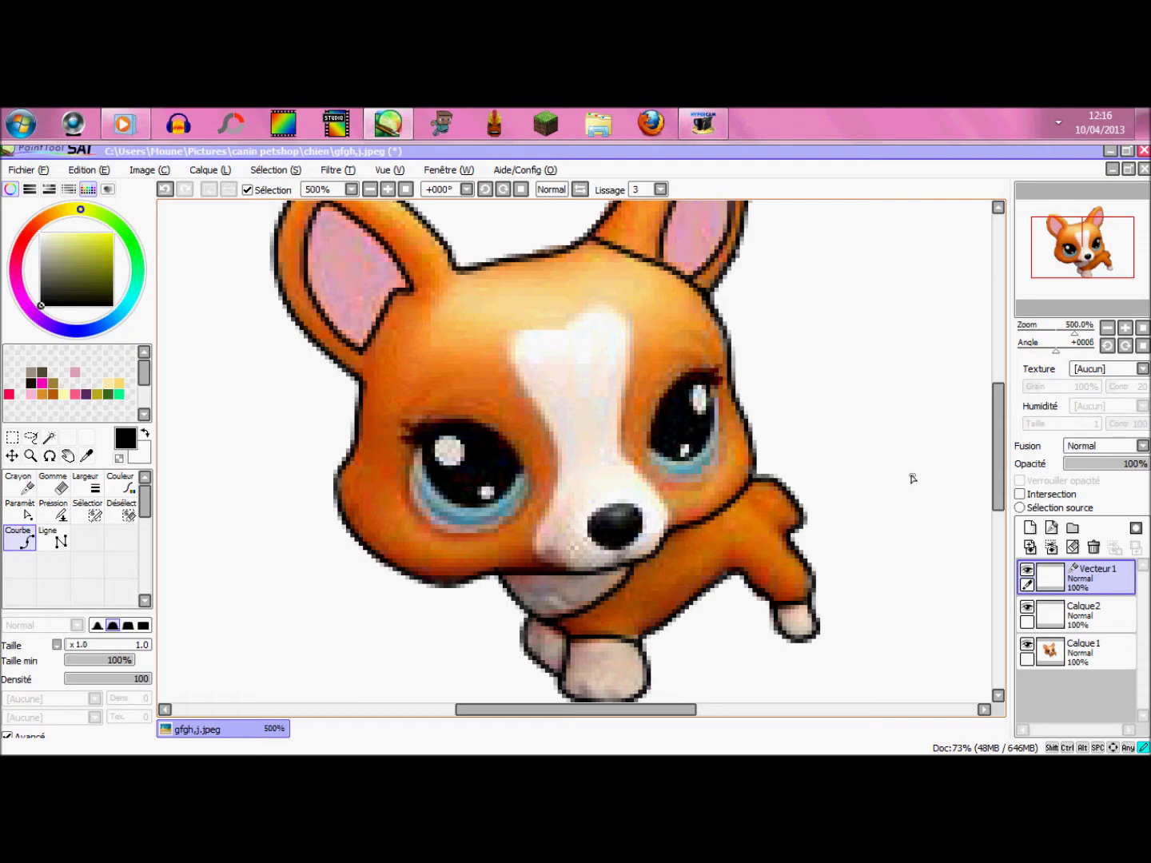
- Switch to the media player, lower the music volume and return to the drawing
left_click(127, 125)
left_click_drag(689, 725, 679, 725)
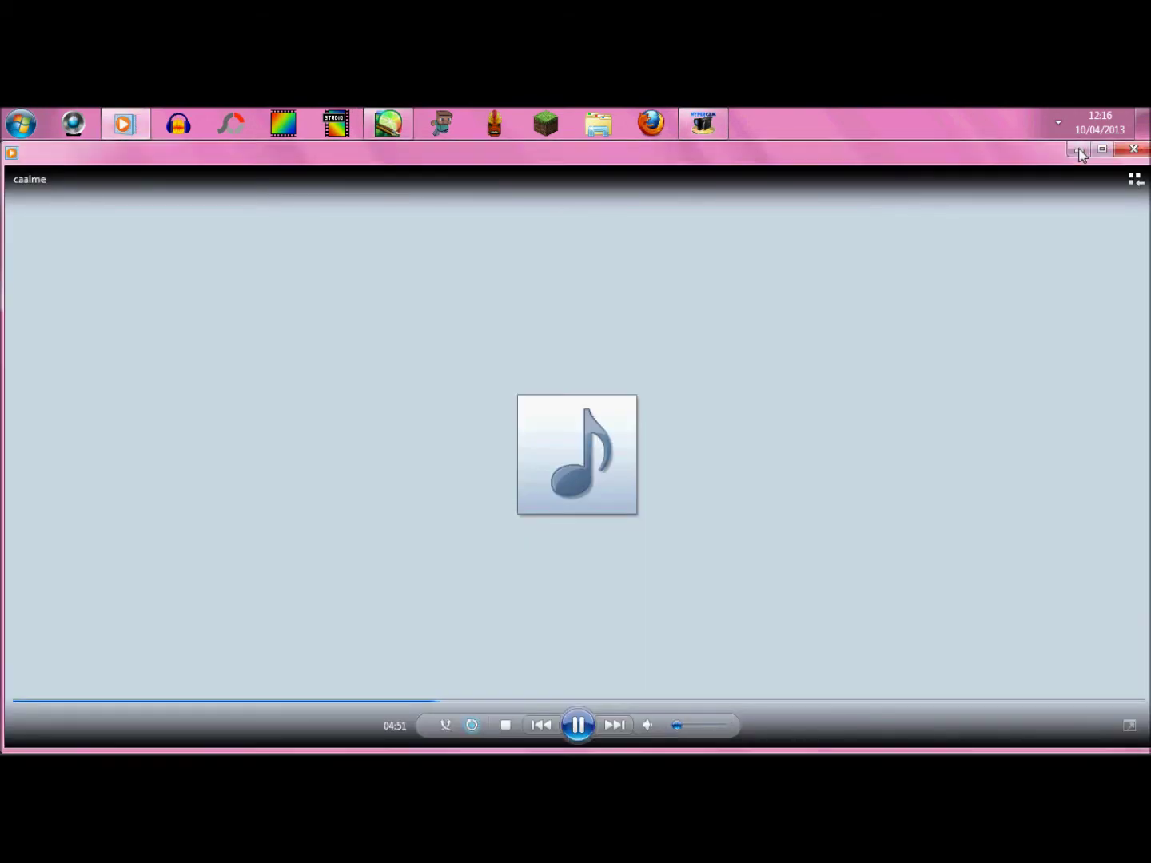
left_click(1079, 150)
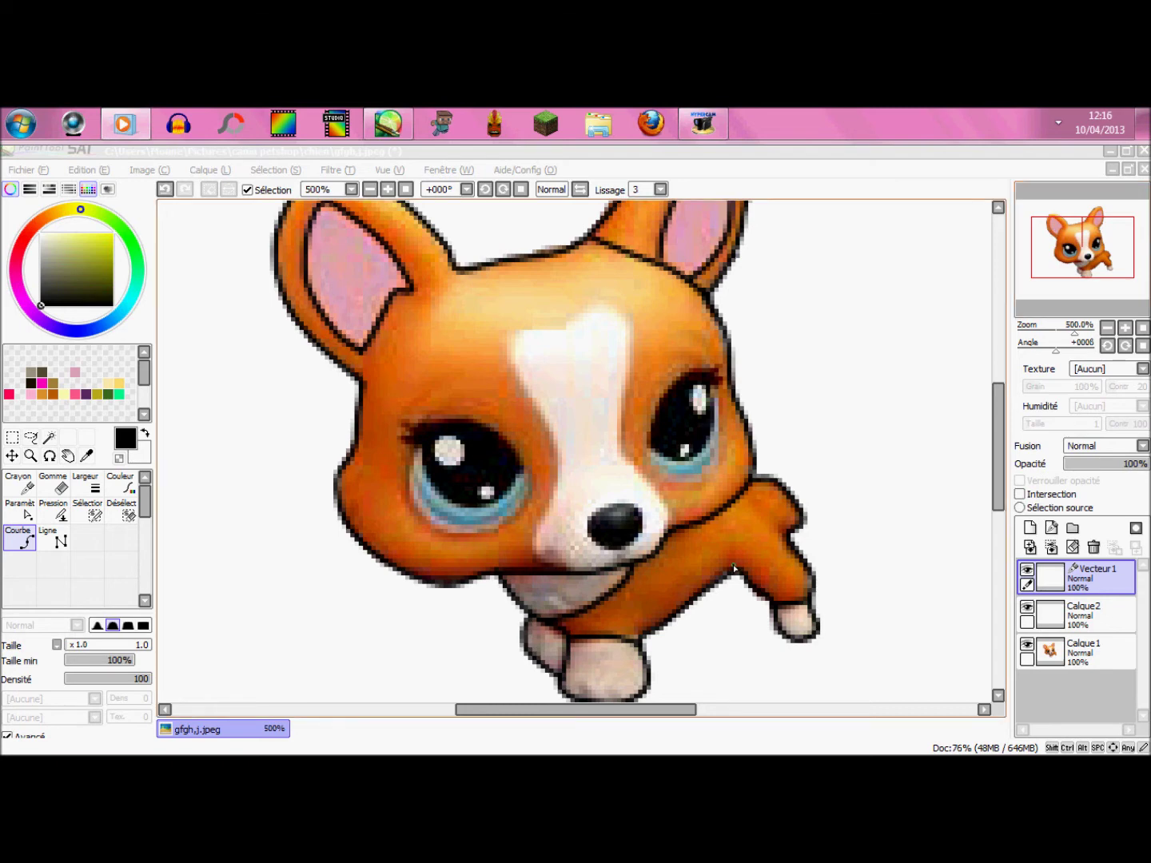
- Outline the nose and the white blaze from the forehead down to the mouth
left_click(611, 528)
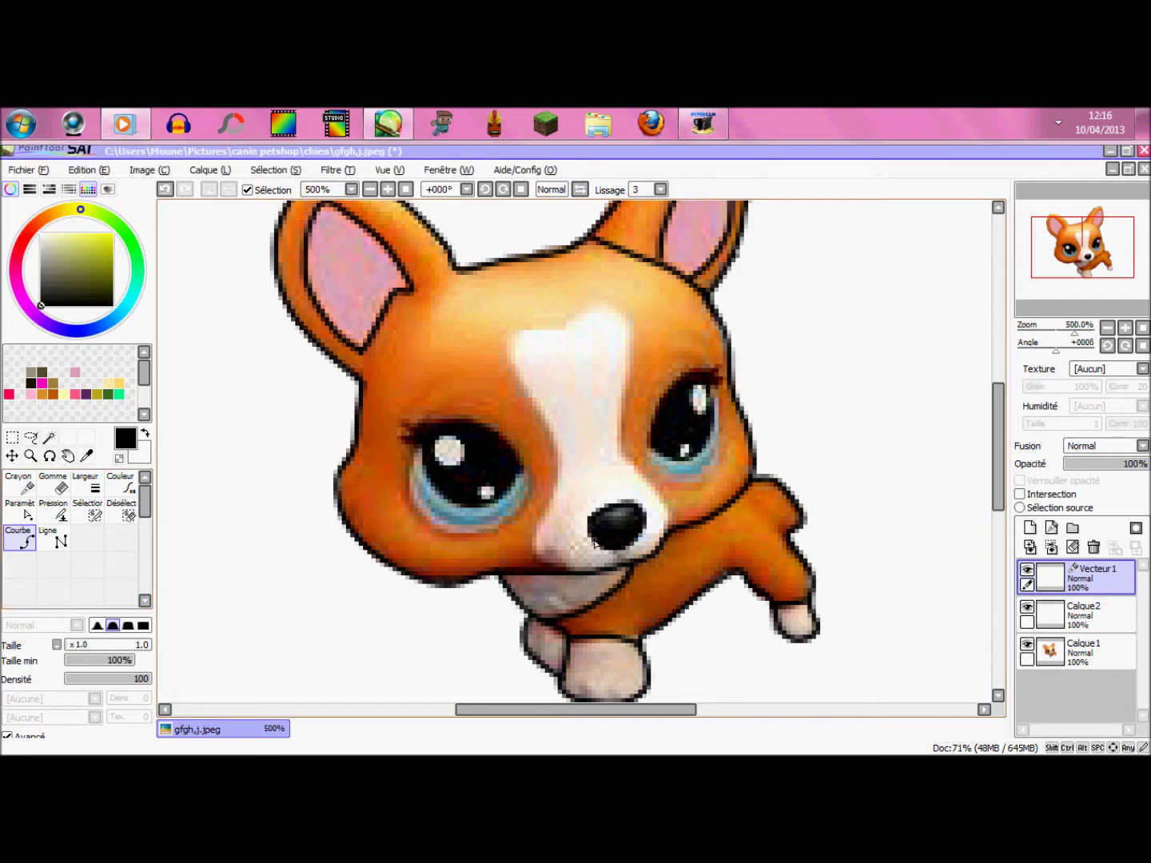
left_click(632, 323)
left_click(607, 300)
left_click(570, 328)
left_click(522, 380)
left_click(549, 416)
left_click(560, 467)
left_click(552, 514)
left_click(532, 547)
left_click(535, 564)
double_click(566, 572)
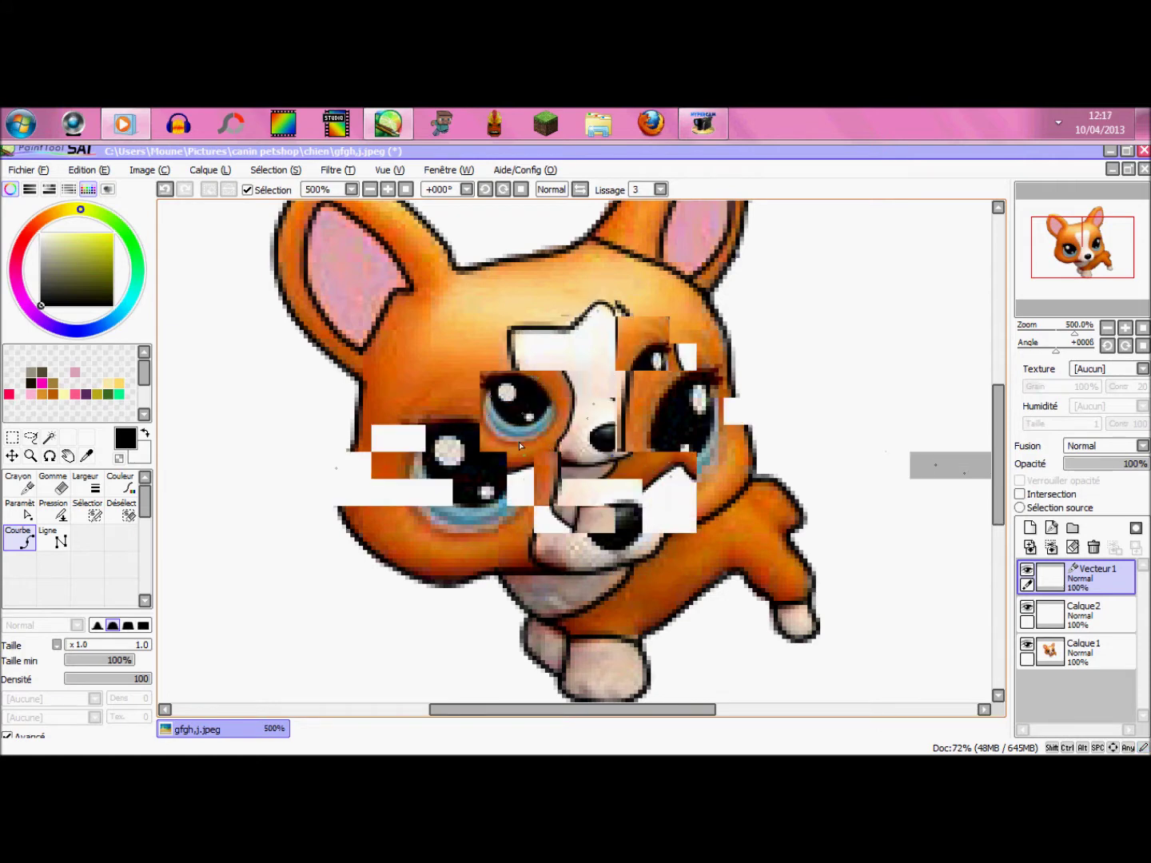
- Trace the outer edge of the left eye and the first of its eyelashes
scroll(504, 443, "down", 2)
left_click(504, 443)
scroll(486, 428, "up", 5)
left_click(482, 402)
left_click(470, 308)
left_click_drag(998, 460, 998, 432)
left_click(481, 469)
left_click(432, 464)
left_click(477, 432)
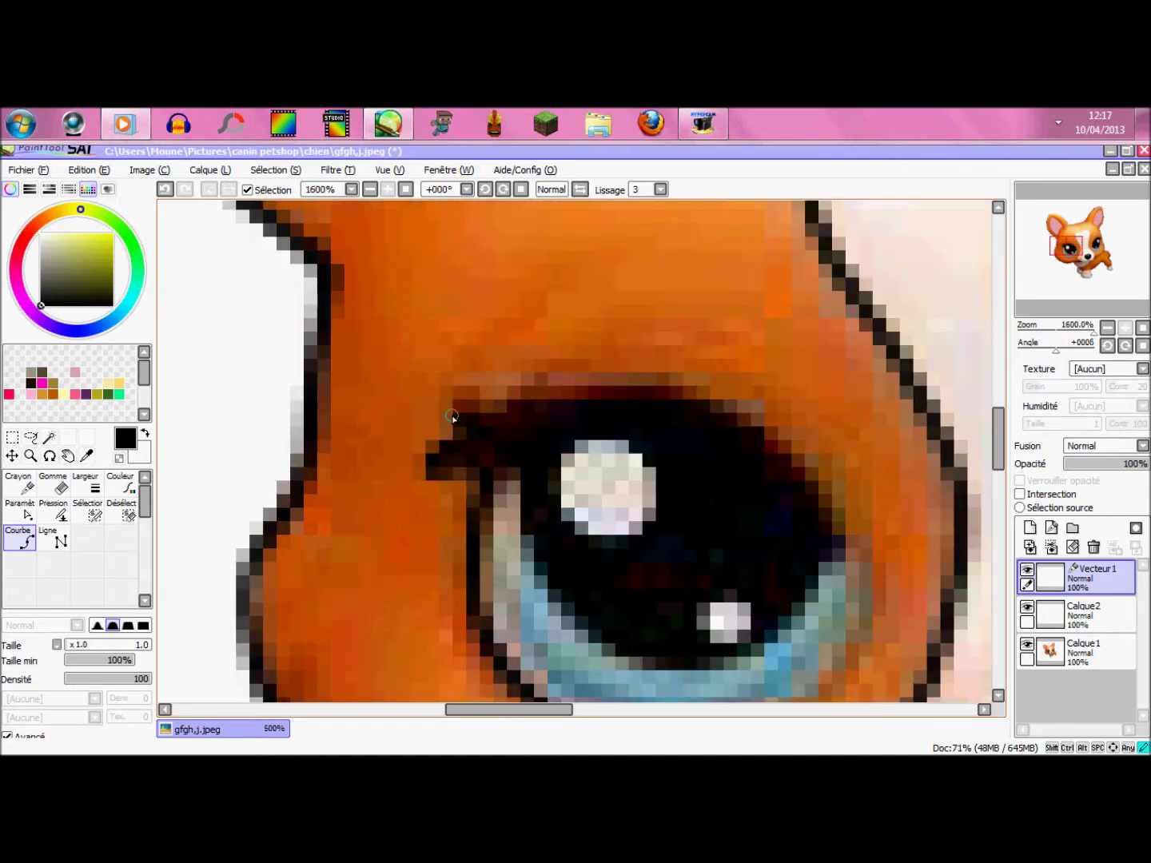
- Trace the left eye's remaining lashes and upper lid, and close the outline along its lower edge
left_click(434, 379)
left_click(490, 402)
left_click(553, 380)
left_click(752, 411)
left_click(863, 564)
scroll(802, 460, "down", 3)
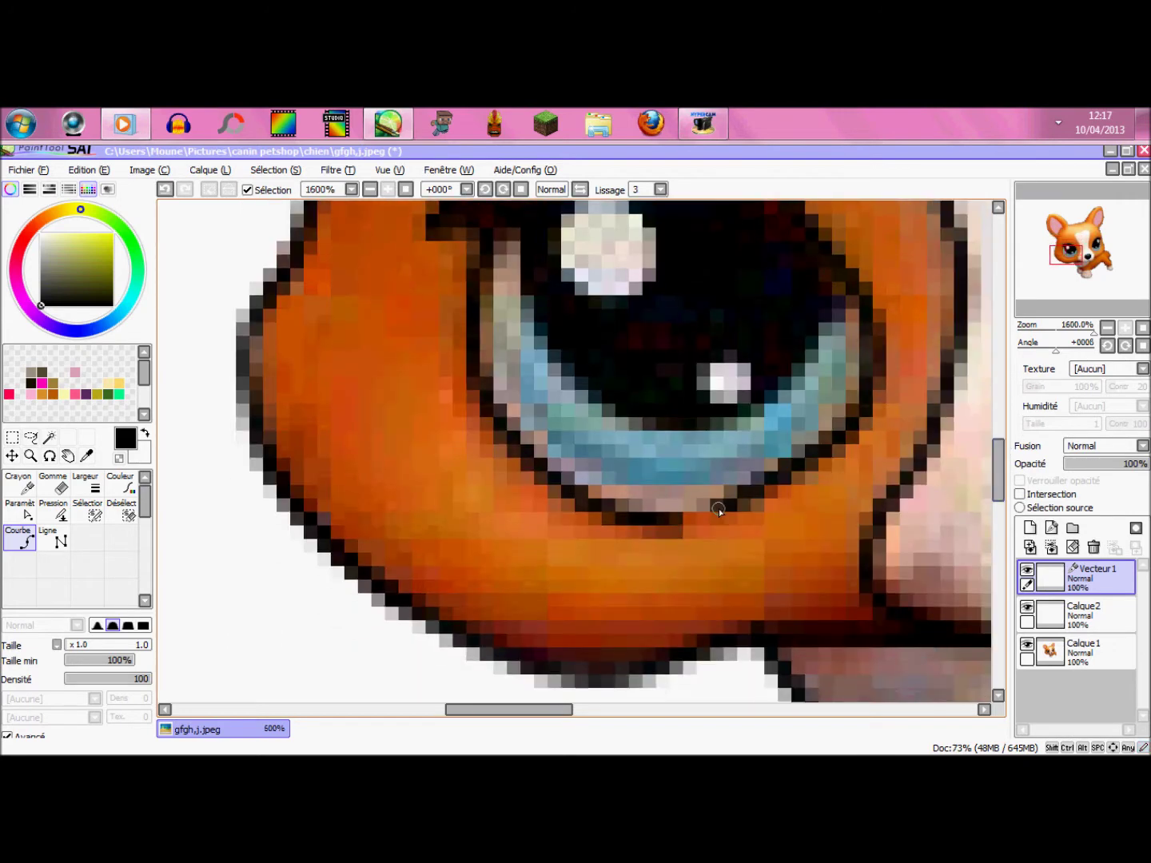
scroll(667, 536, "down", 1)
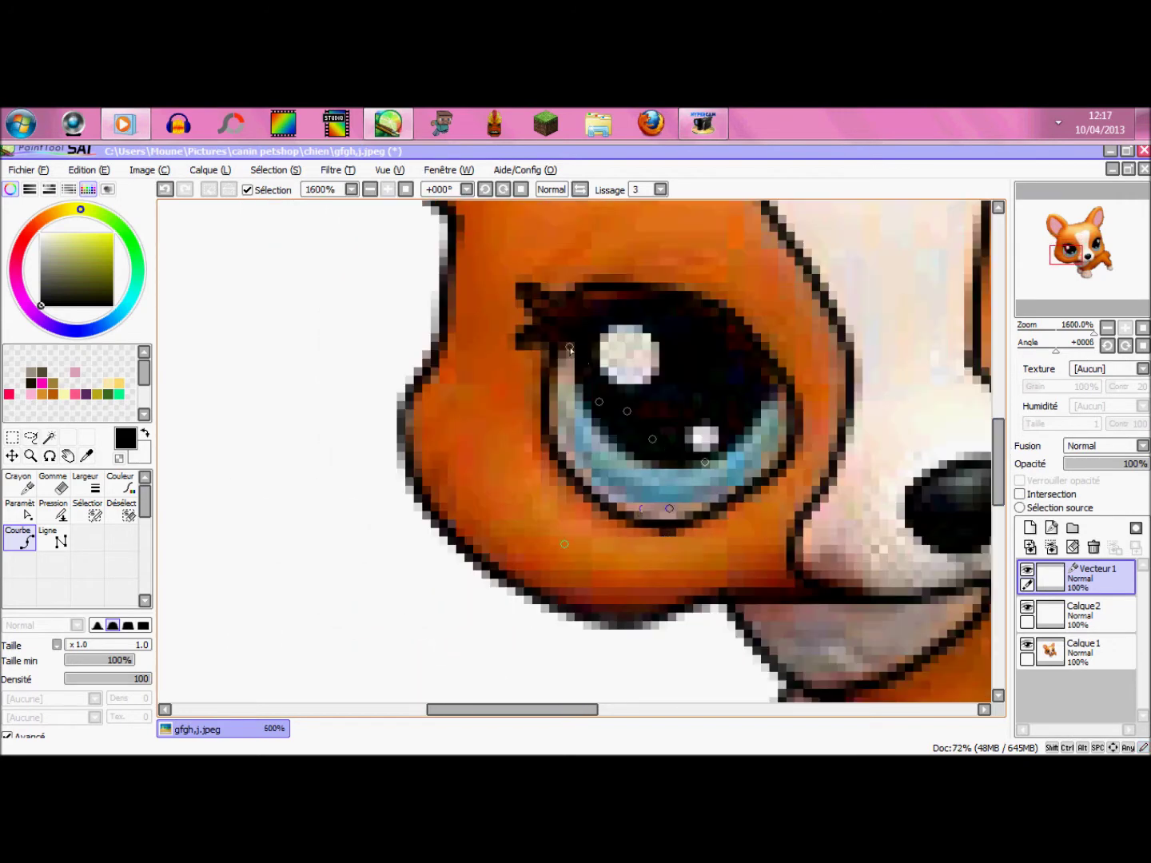
- Undo the stray line drawn from the left eye and outline the eye's large white highlight
scroll(559, 352, "down", 3)
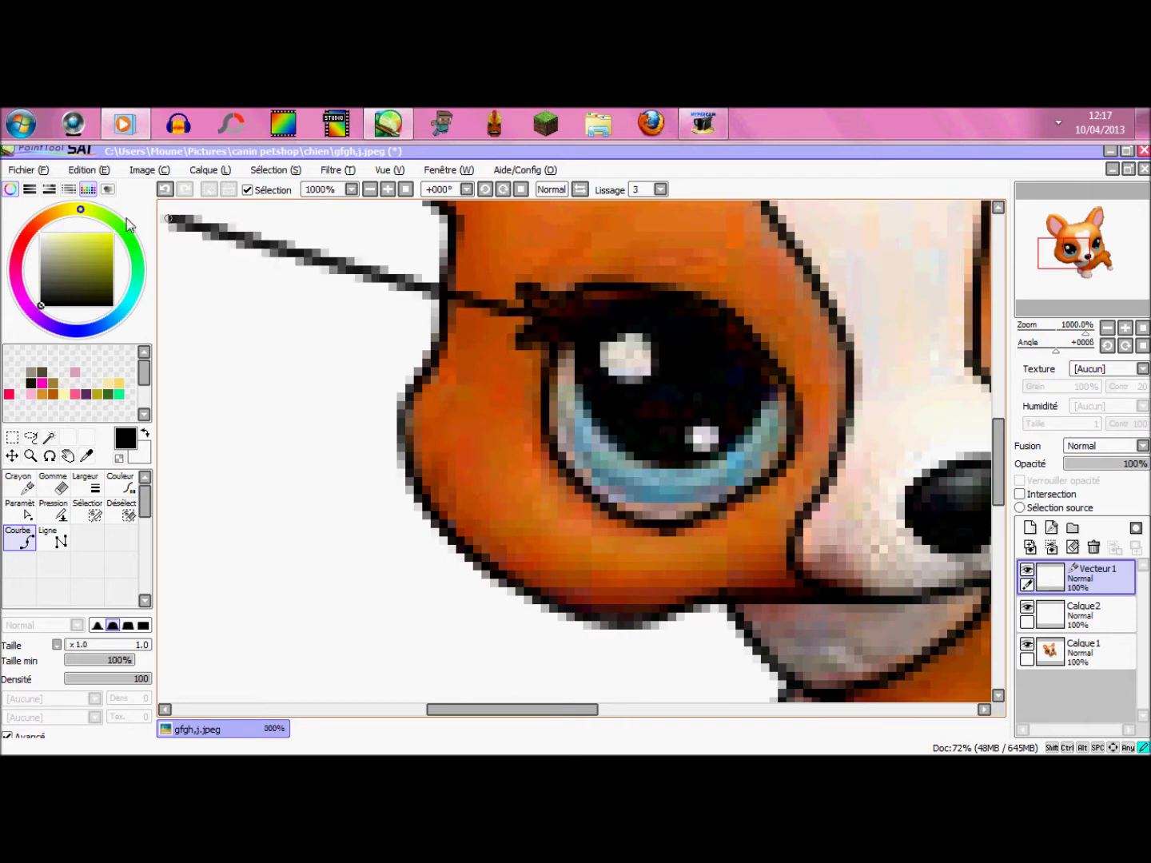
left_click(165, 191)
left_click(596, 335)
left_click(602, 374)
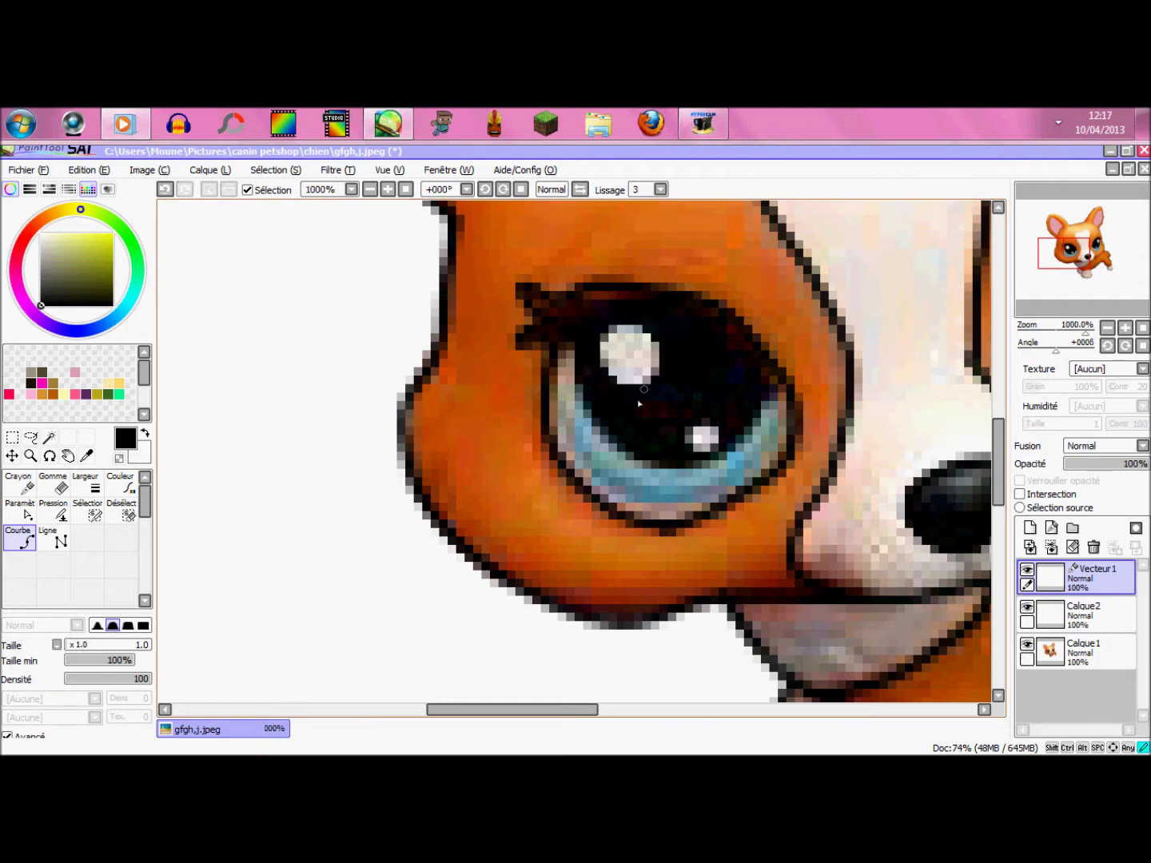
left_click(637, 391)
left_click(658, 363)
- Trace the lower edge of the left eye's black pupil
left_click(575, 354)
left_click(585, 414)
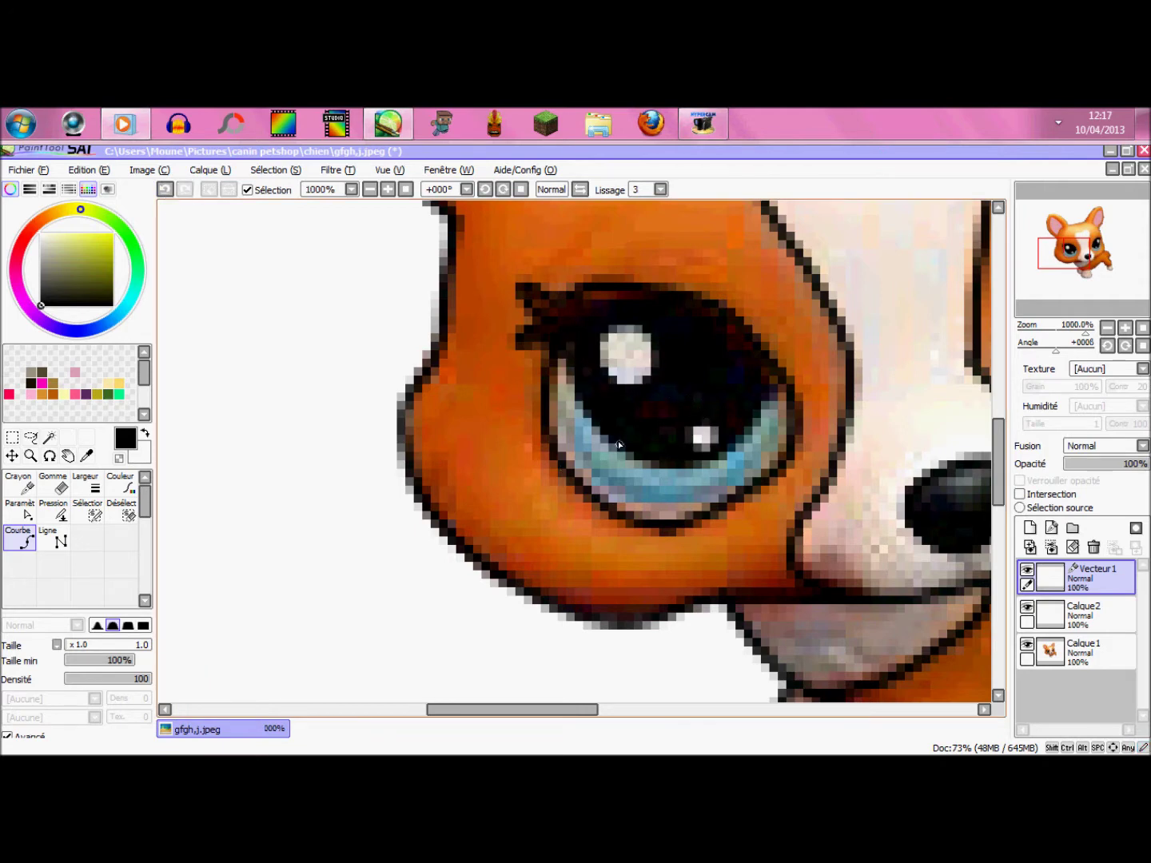
left_click(612, 442)
left_click(658, 470)
left_click(710, 461)
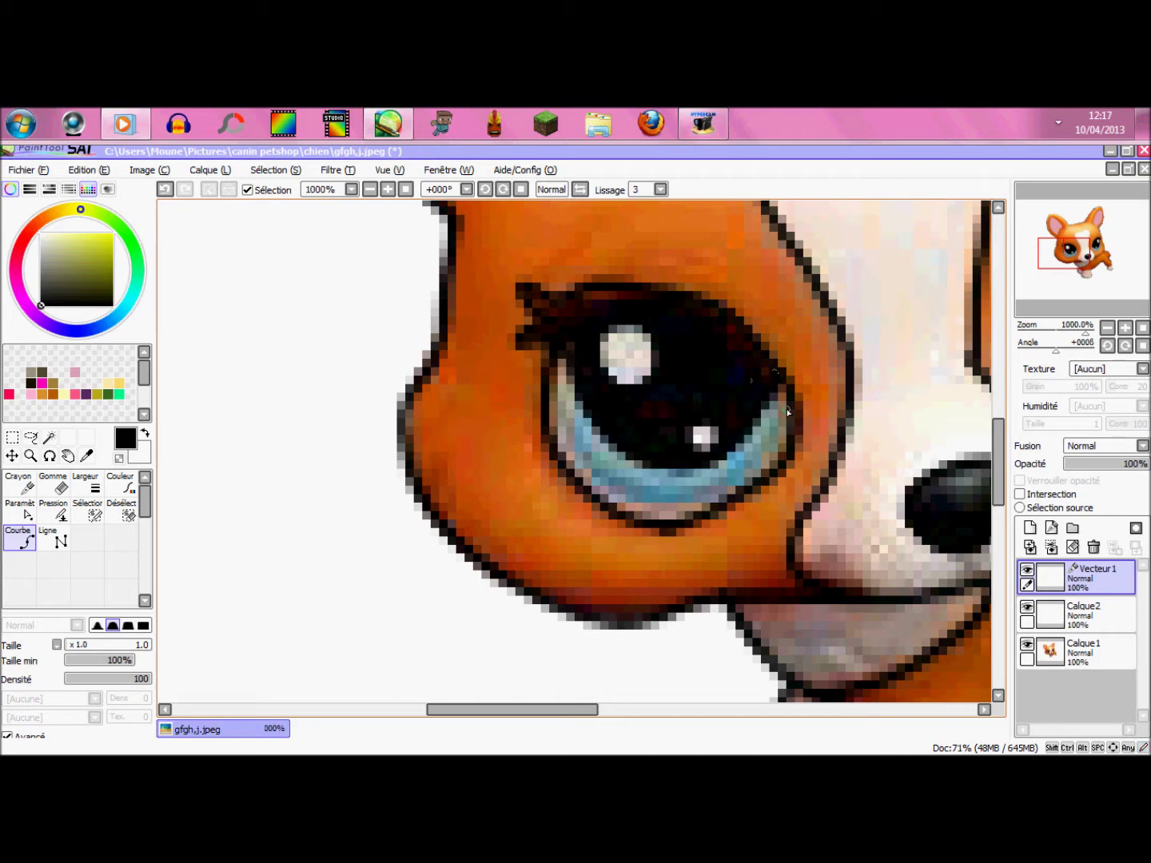
- Add a curve through the left eye's blue iris just below the pupil, from one side to the other
left_click(788, 410)
left_click(755, 445)
left_click(719, 475)
left_click(659, 484)
left_click(611, 464)
left_click(570, 420)
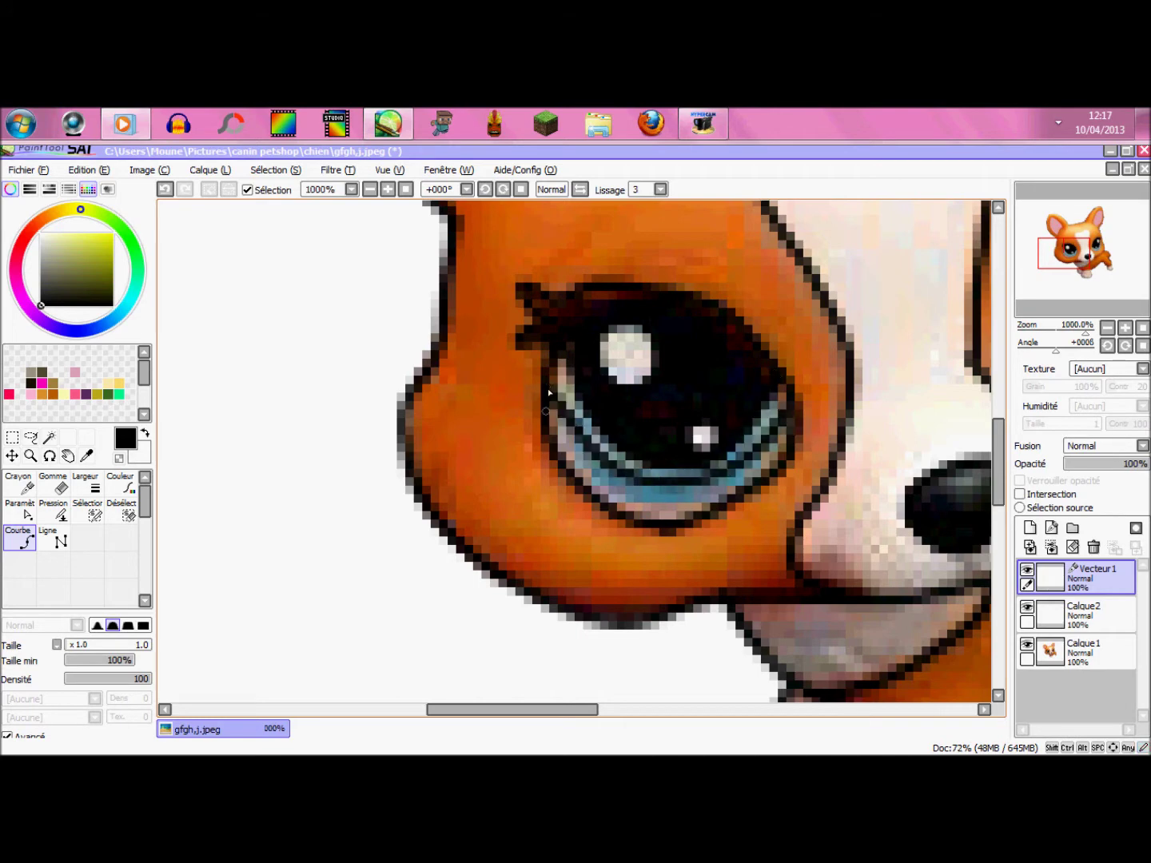
- Add a lower curve along the bottom of the left eye's blue iris
left_click(553, 430)
left_click(577, 466)
left_click(611, 492)
left_click(655, 507)
left_click(709, 500)
double_click(751, 481)
- Trace the right eye's outline and iris curves, and undo the stray line across the white blaze
scroll(811, 501, "down", 4)
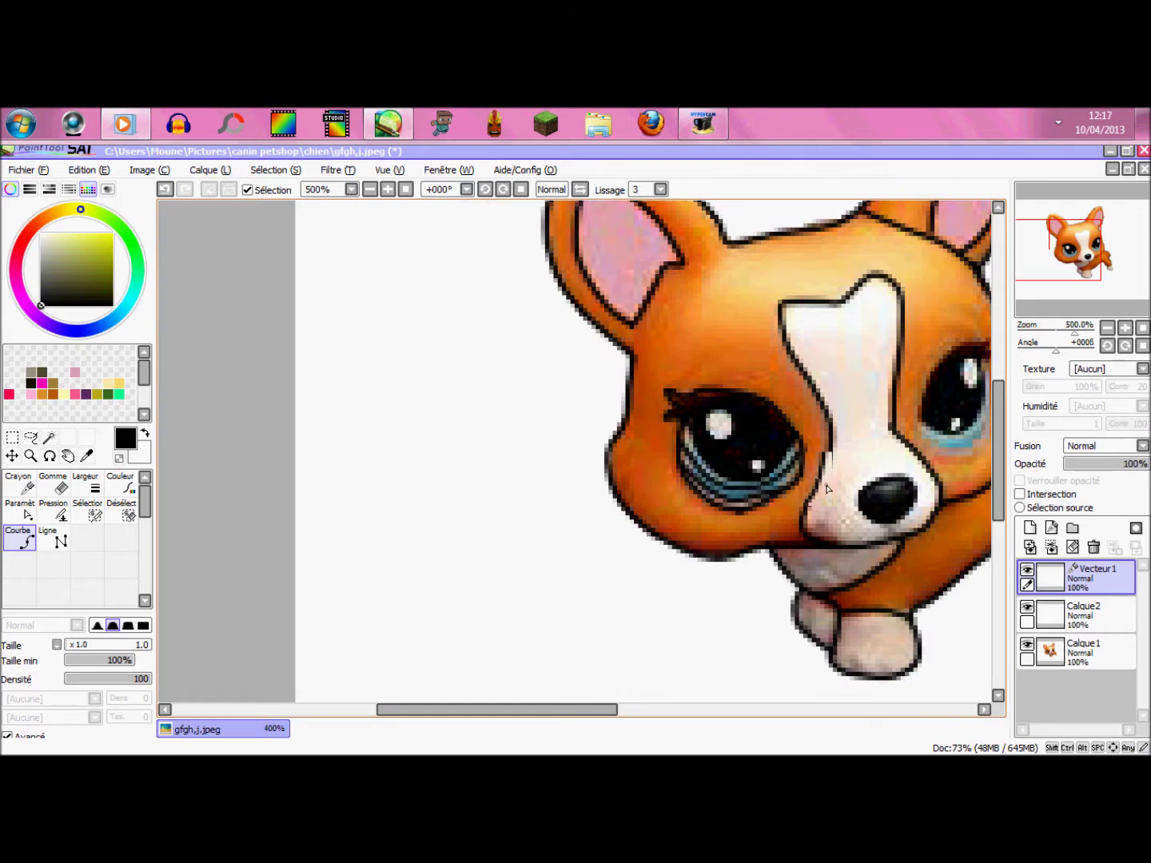
scroll(539, 535, "down", 1)
left_click_drag(542, 710, 741, 608)
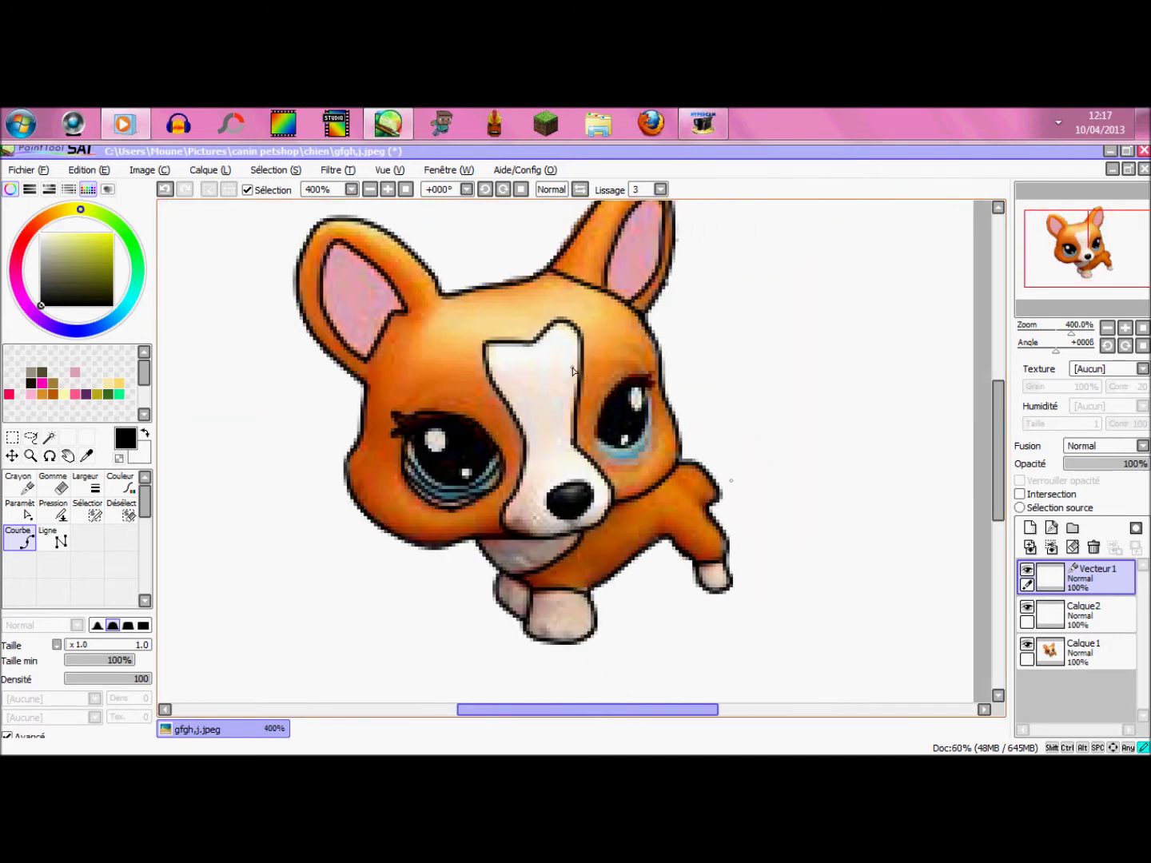
scroll(572, 371, "up", 1)
scroll(646, 464, "up", 1)
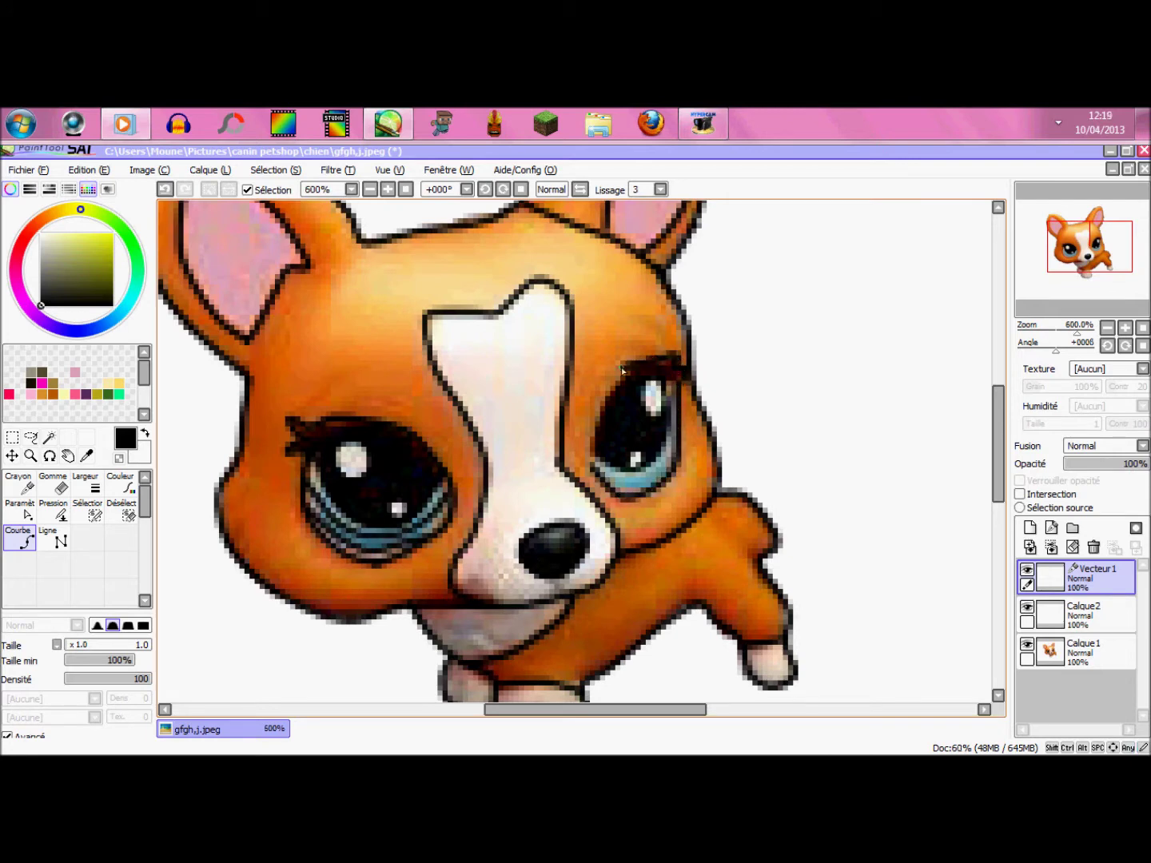
scroll(617, 458, "up", 2)
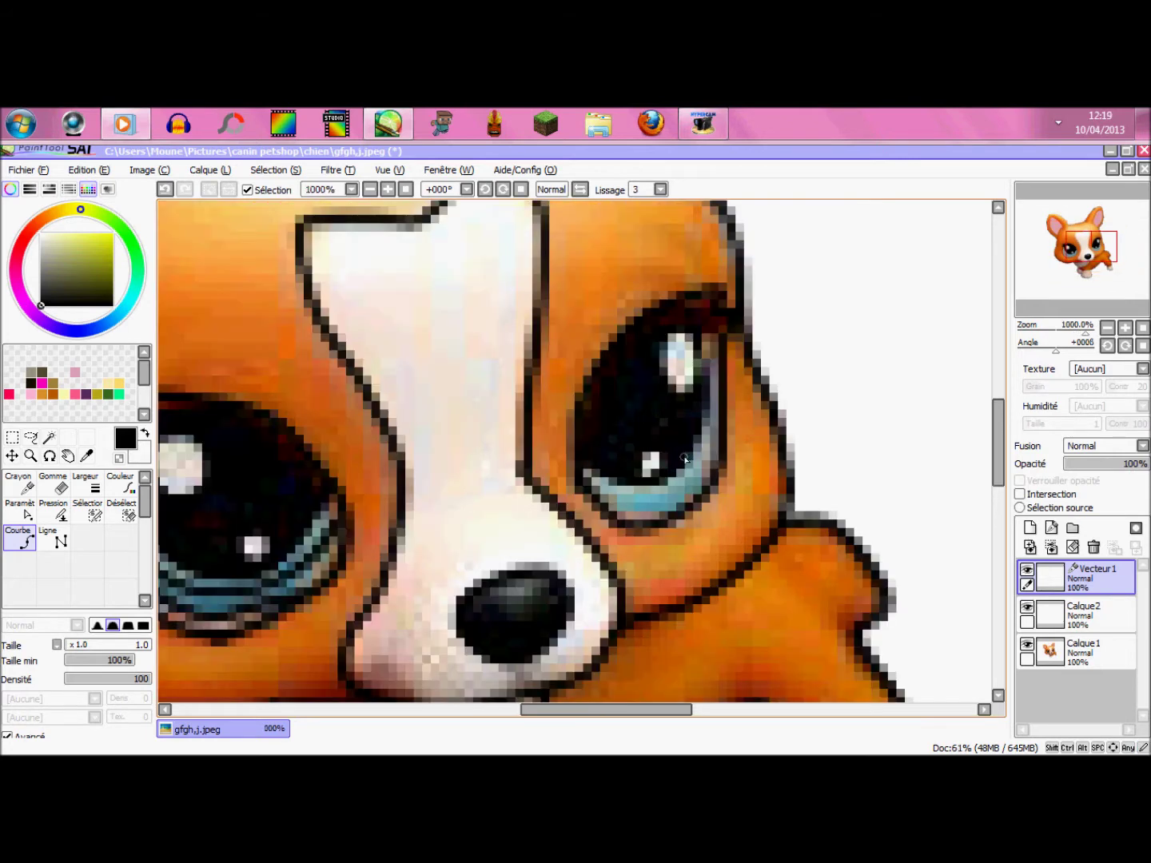
scroll(722, 371, "down", 2)
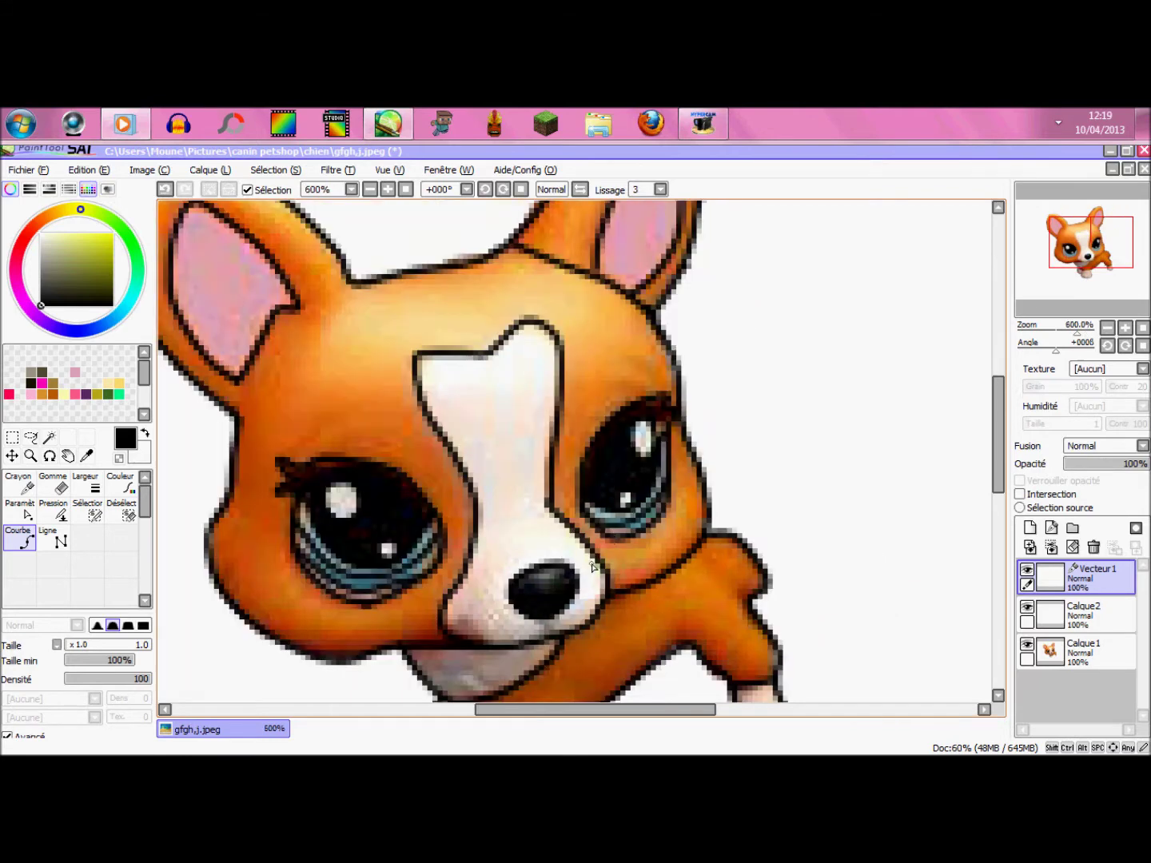
scroll(594, 560, "up", 4)
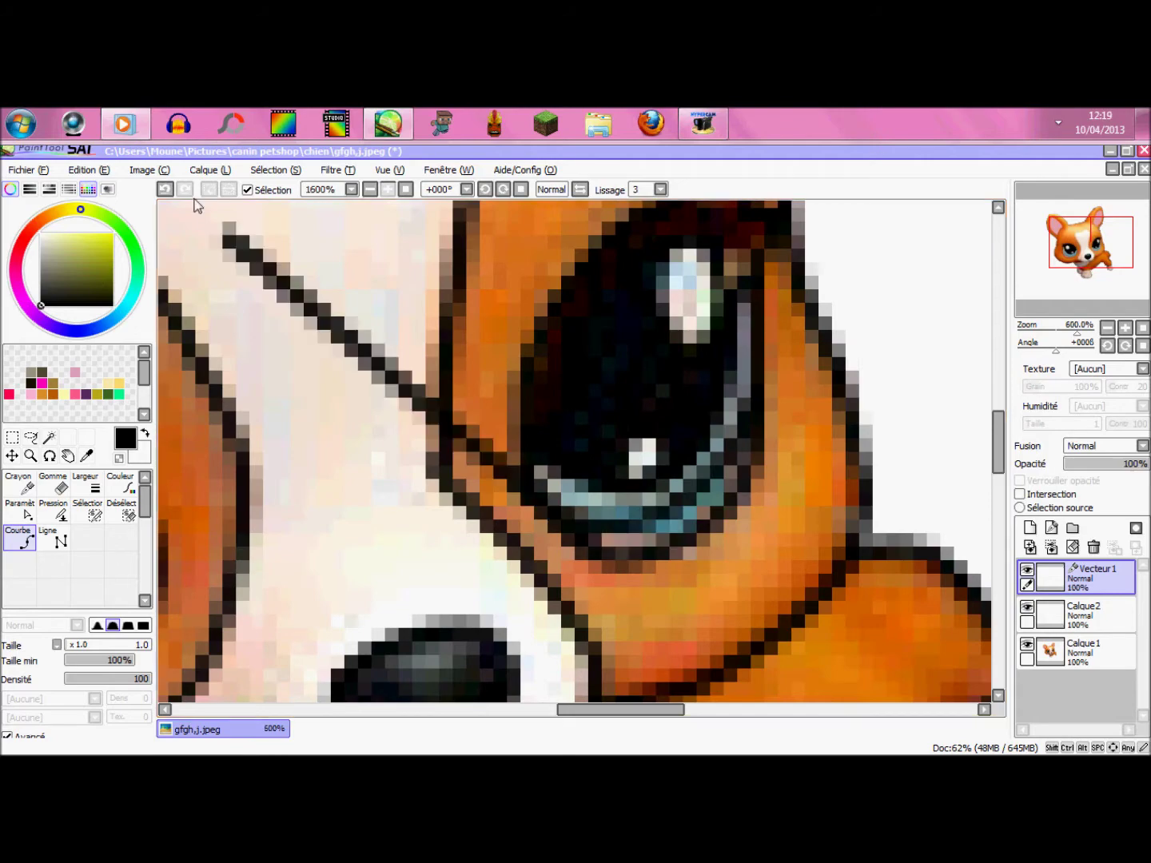
left_click(164, 189)
- Check the line art with the Calque1 photo layer temporarily hidden, and show the layer again
scroll(493, 536, "down", 5)
left_click(1027, 644)
scroll(1001, 443, "down", 1)
left_click_drag(1004, 446, 1004, 457)
left_click(1027, 644)
scroll(532, 500, "up", 5)
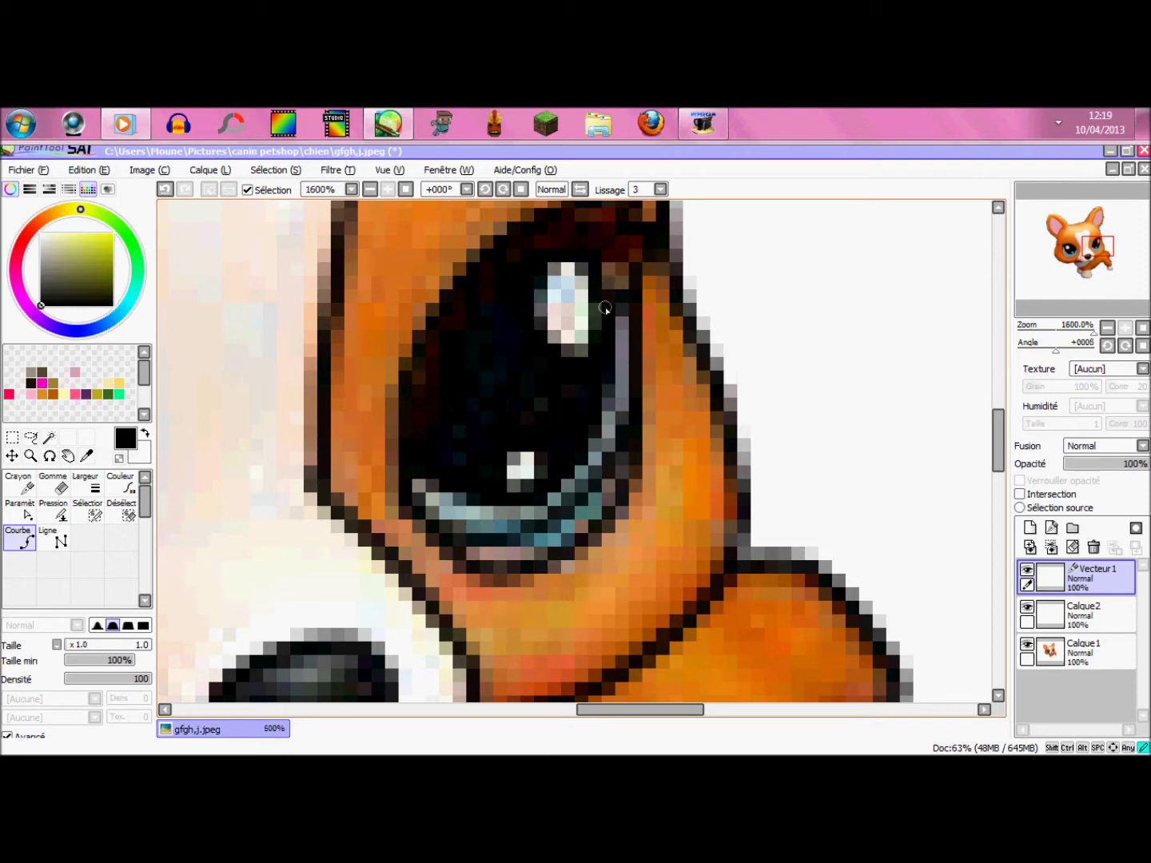
- Hide the Calque1 photo layer to leave only the line art on the canvas
scroll(656, 387, "down", 2)
scroll(658, 390, "down", 2)
left_click(1027, 645)
scroll(632, 393, "up", 1)
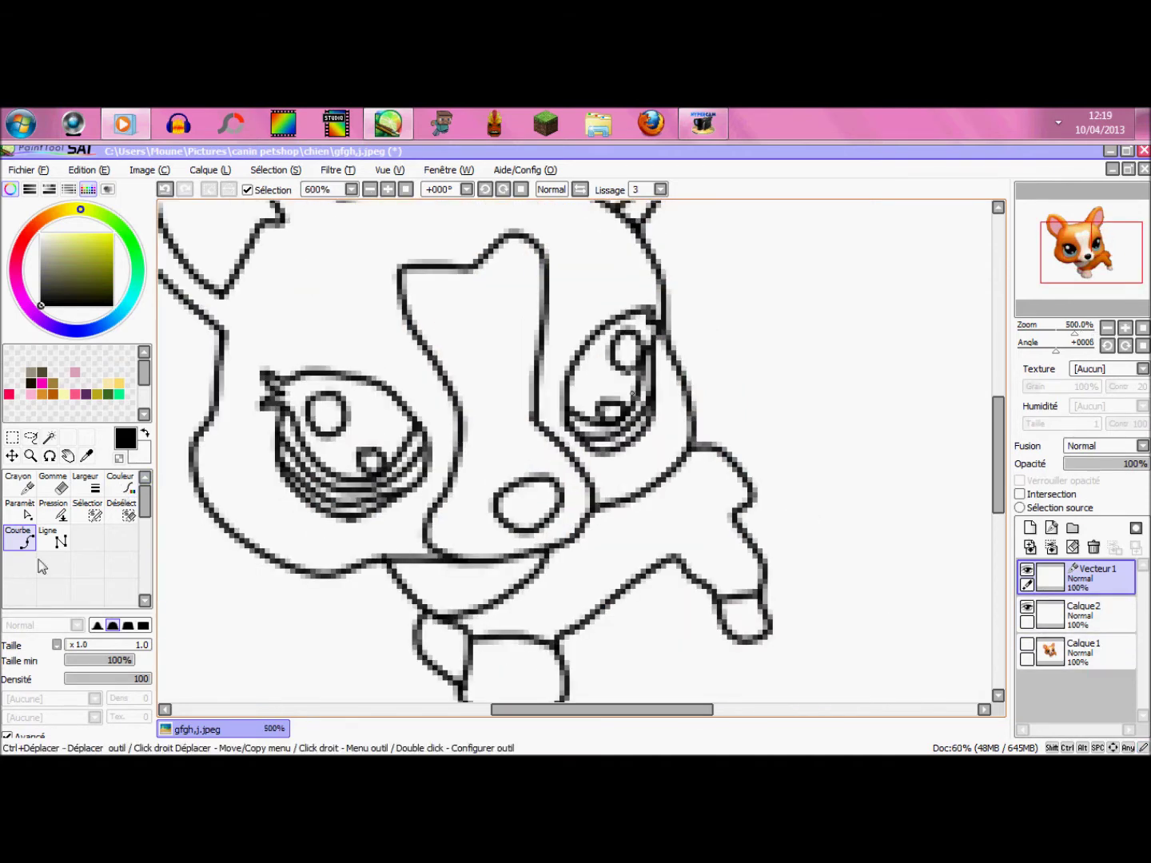
- Set the Gomme eraser to size 1.2 and erase the pupil's lower curve inside the right eye
left_click(54, 483)
scroll(351, 500, "up", 3)
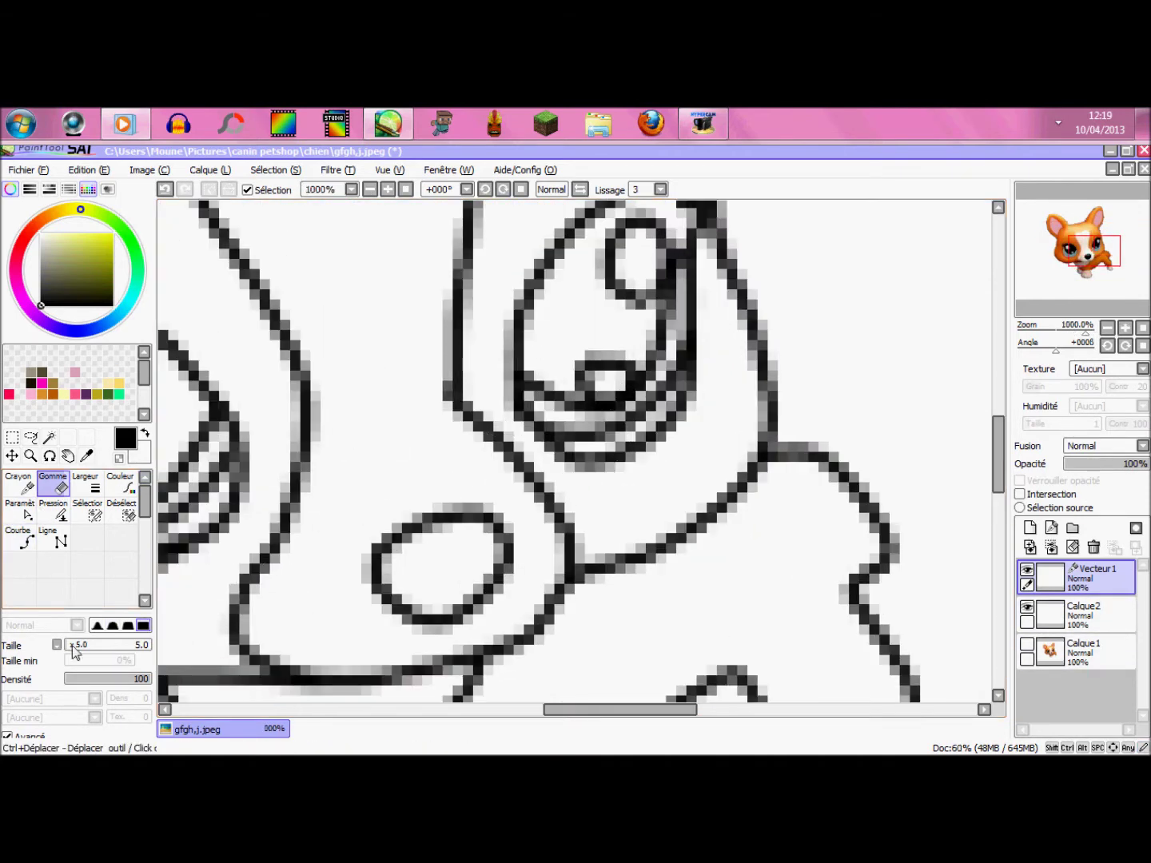
left_click(55, 645)
left_click(80, 659)
mouse_move(534, 384)
left_mouse_down()
mouse_move(584, 406)
mouse_move(633, 392)
mouse_move(660, 349)
mouse_move(659, 317)
mouse_move(659, 333)
mouse_move(671, 321)
mouse_move(678, 245)
mouse_move(673, 286)
left_mouse_up()
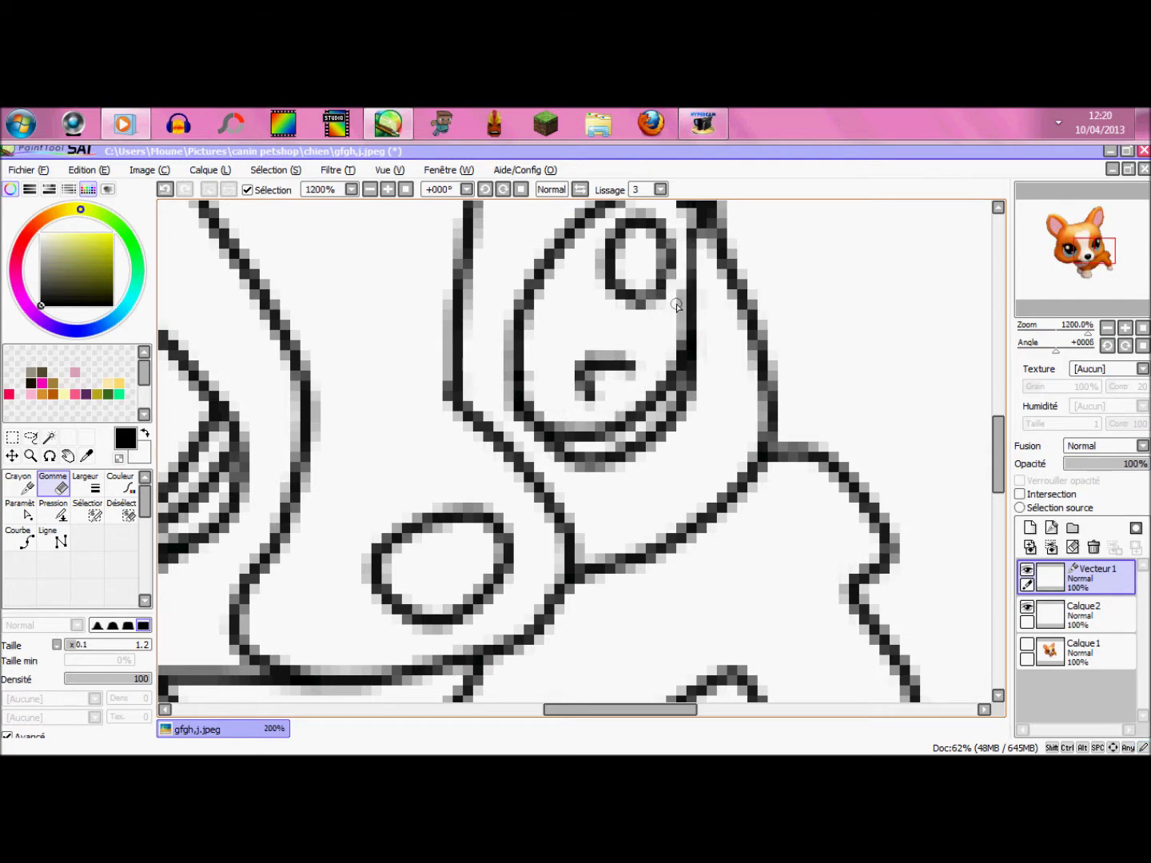
- Close the outline of the small lower highlight inside the right eye with the Courbe tool
left_click(20, 536)
left_click(592, 394)
left_click(626, 394)
double_click(631, 369)
- Try to draw the pupil's lower curve across the right eye, passing around the small lower highlight
left_click(525, 406)
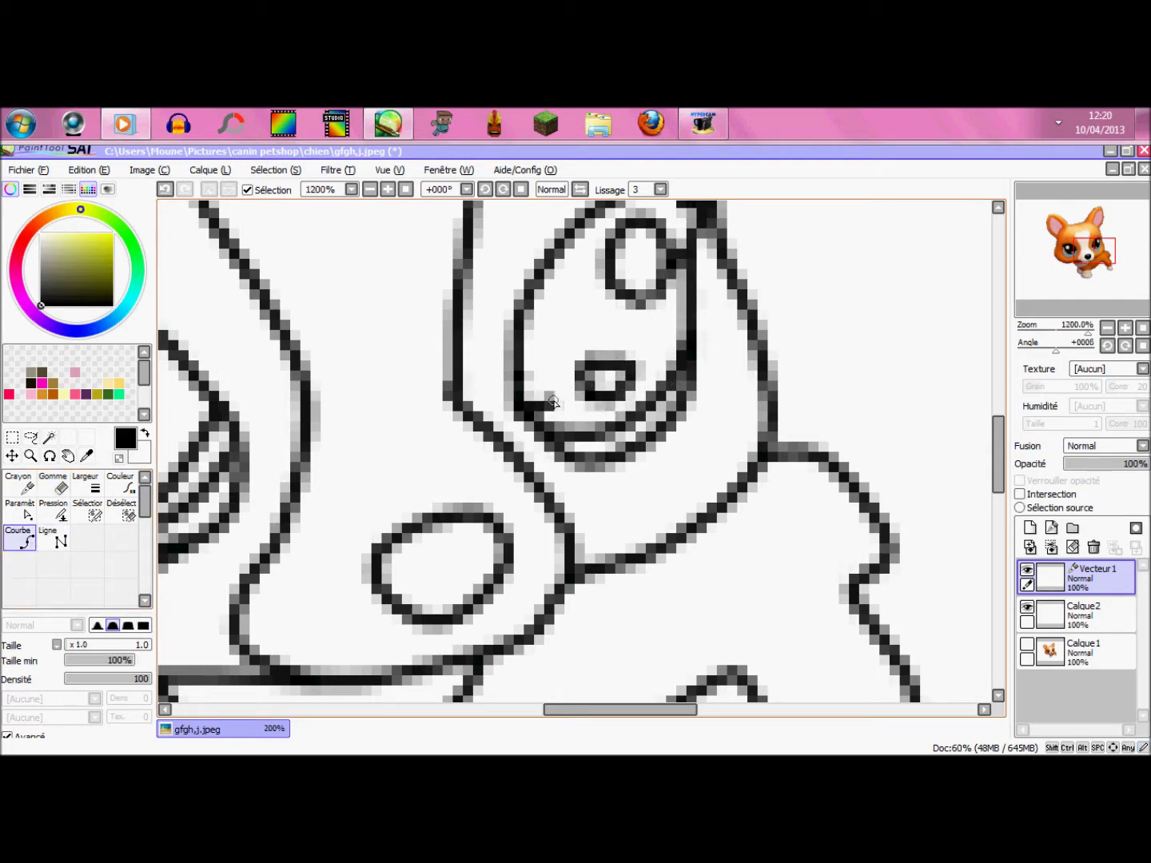
double_click(587, 371)
left_click(632, 361)
left_click(666, 327)
double_click(687, 296)
left_click(562, 430)
scroll(615, 399, "down", 5)
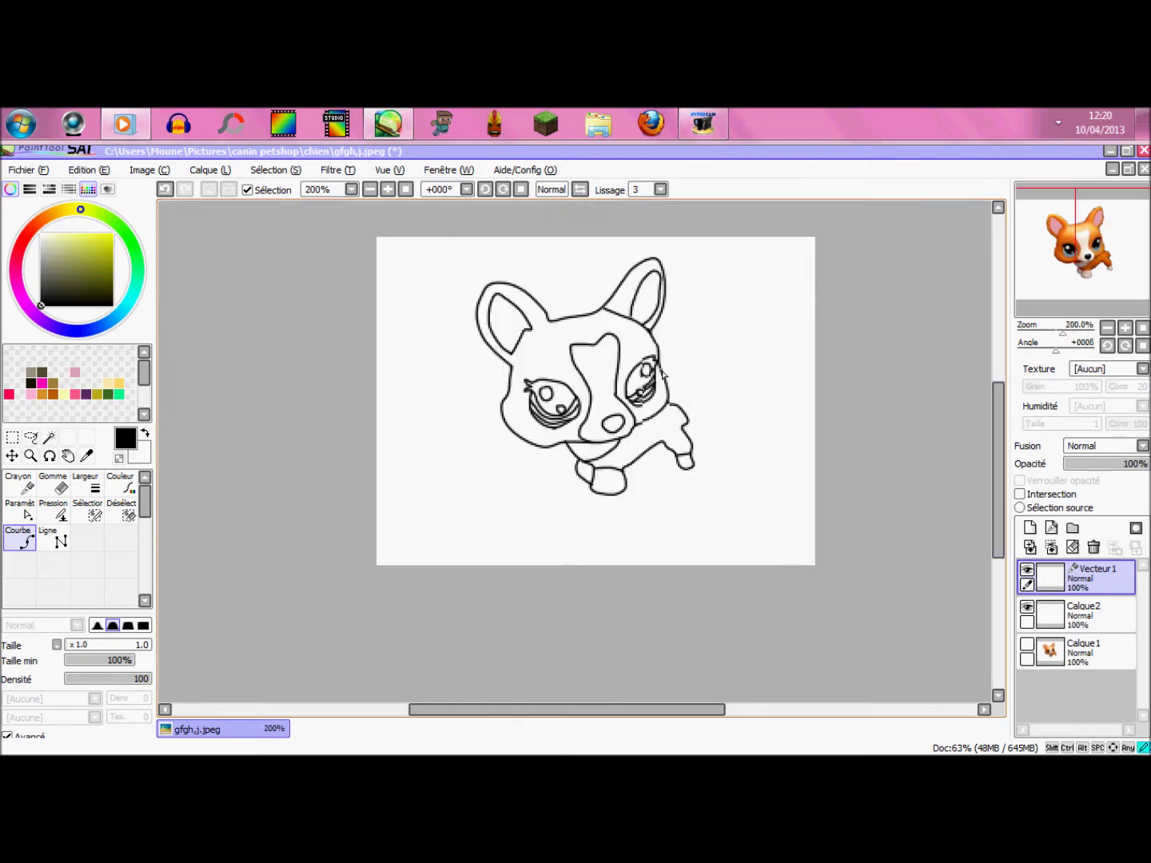
scroll(662, 372, "up", 3)
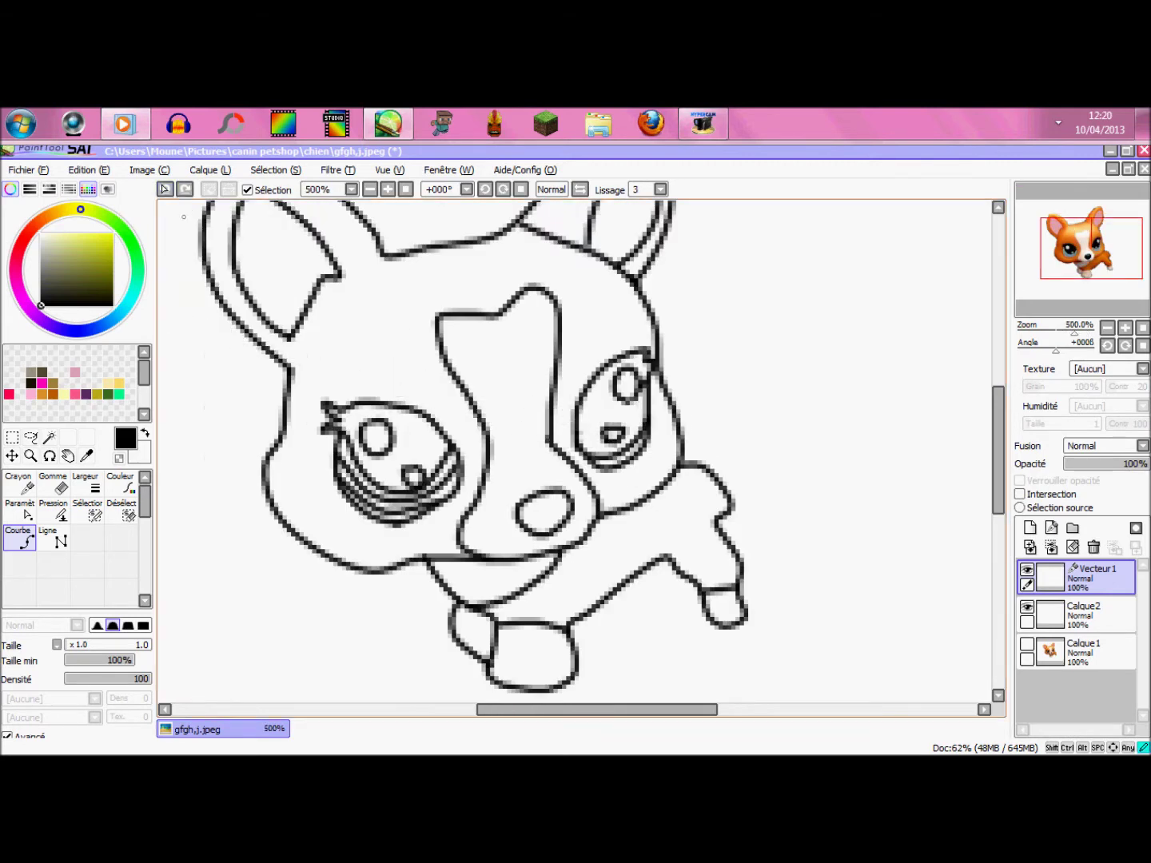
- Draw the pupil's lower curve in the right eye and darken the lower iris with additional curves
scroll(639, 470, "up", 4)
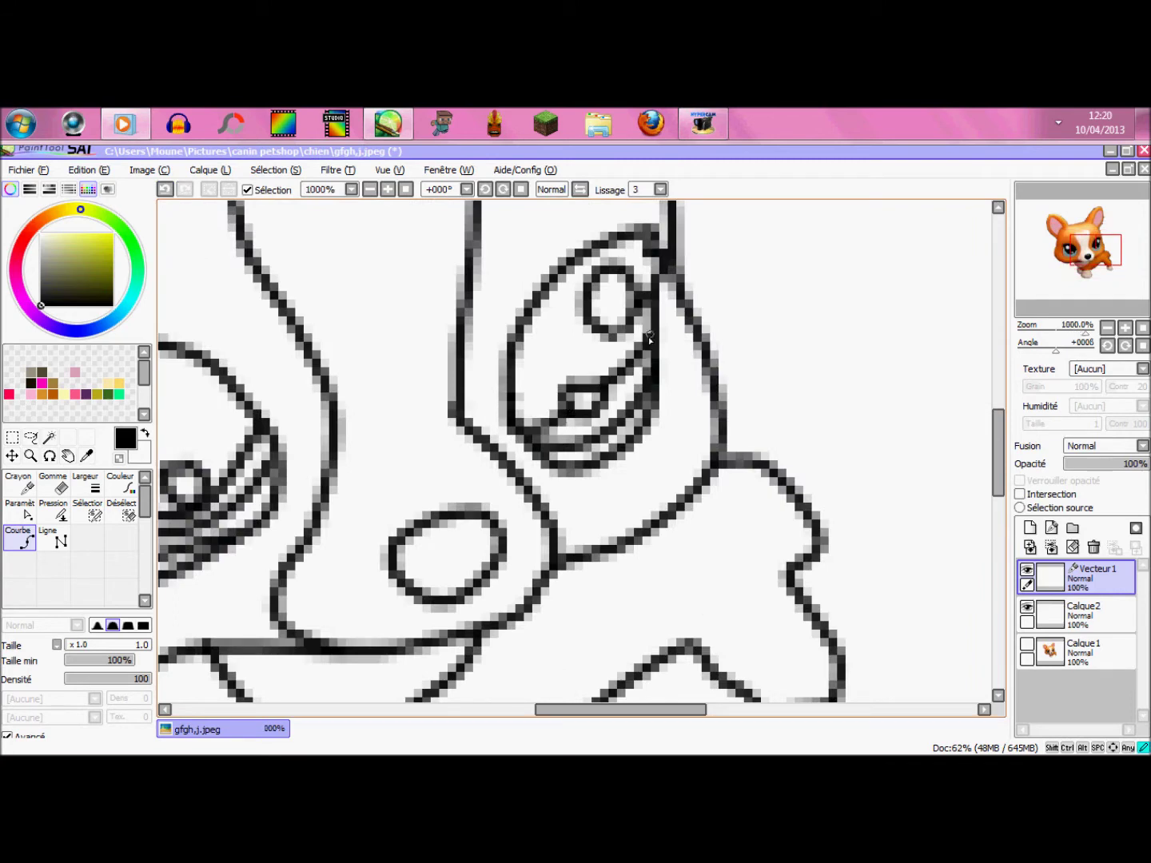
left_click(552, 446)
left_click(650, 365)
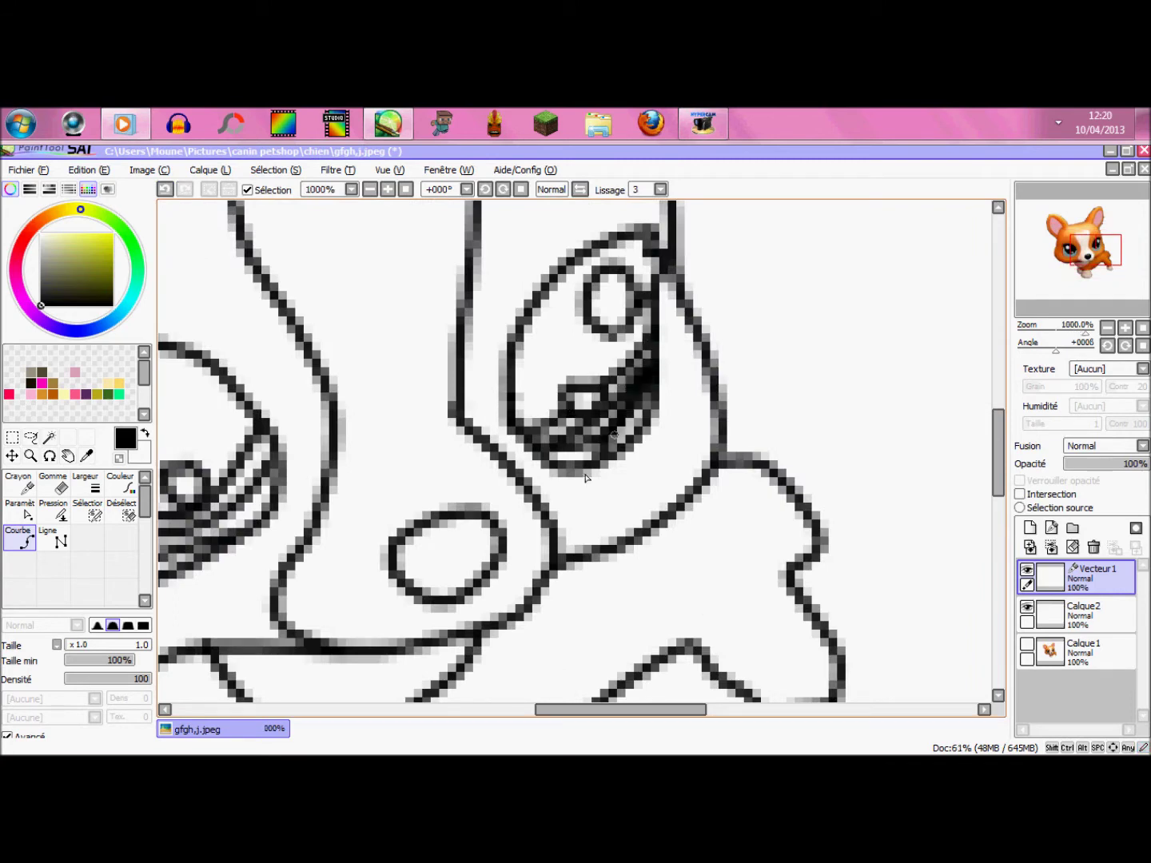
key("Escape")
scroll(654, 461, "down", 3)
left_click_drag(999, 455, 1000, 481)
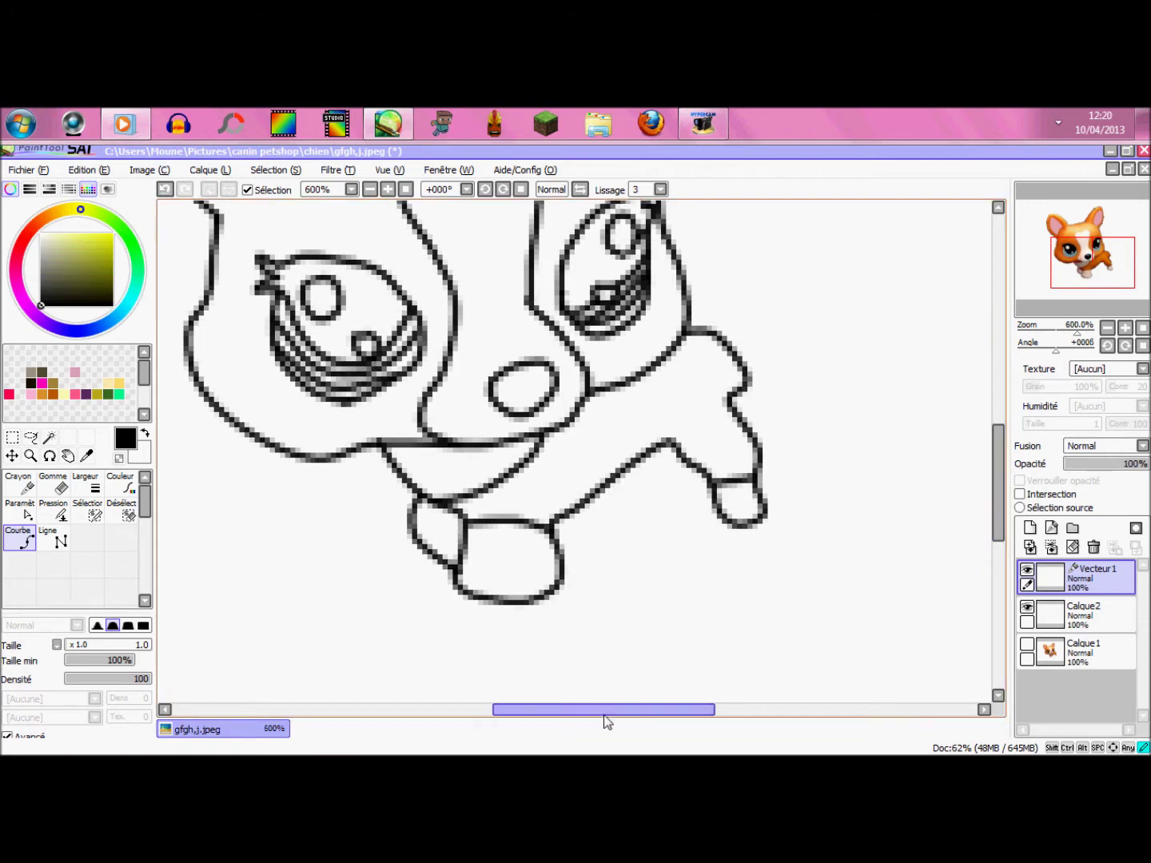
scroll(527, 718, "down", 3)
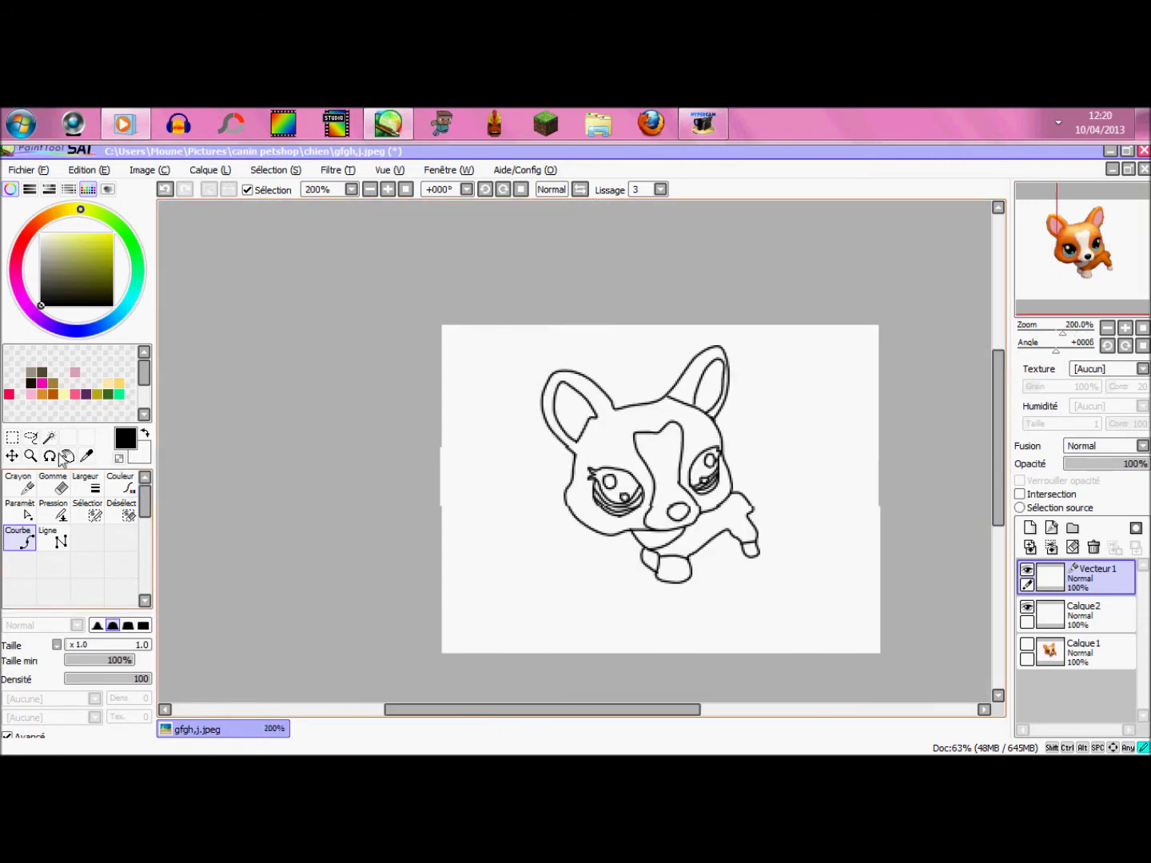
- Select the coloured area of the head and both outer ears with the magic wand on the Vecteur1 layer
left_click(87, 459)
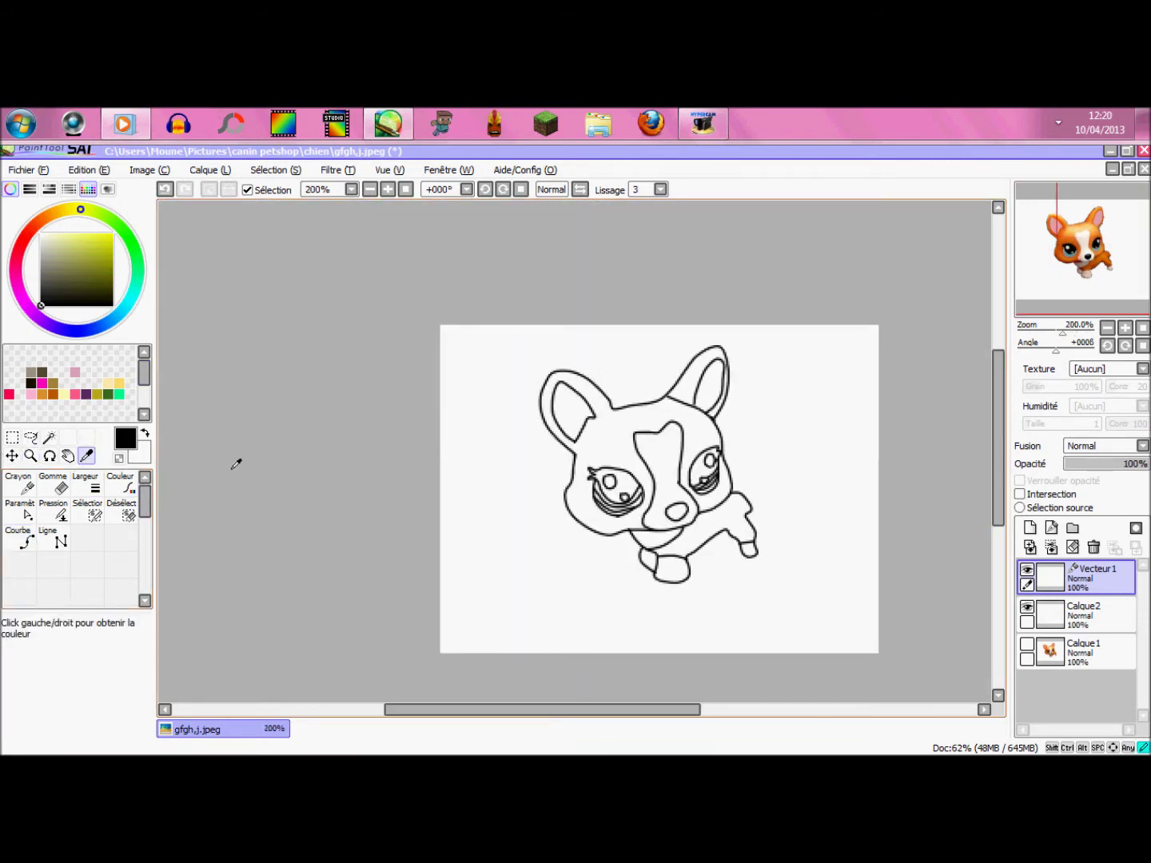
left_click(52, 438)
scroll(529, 470, "up", 2)
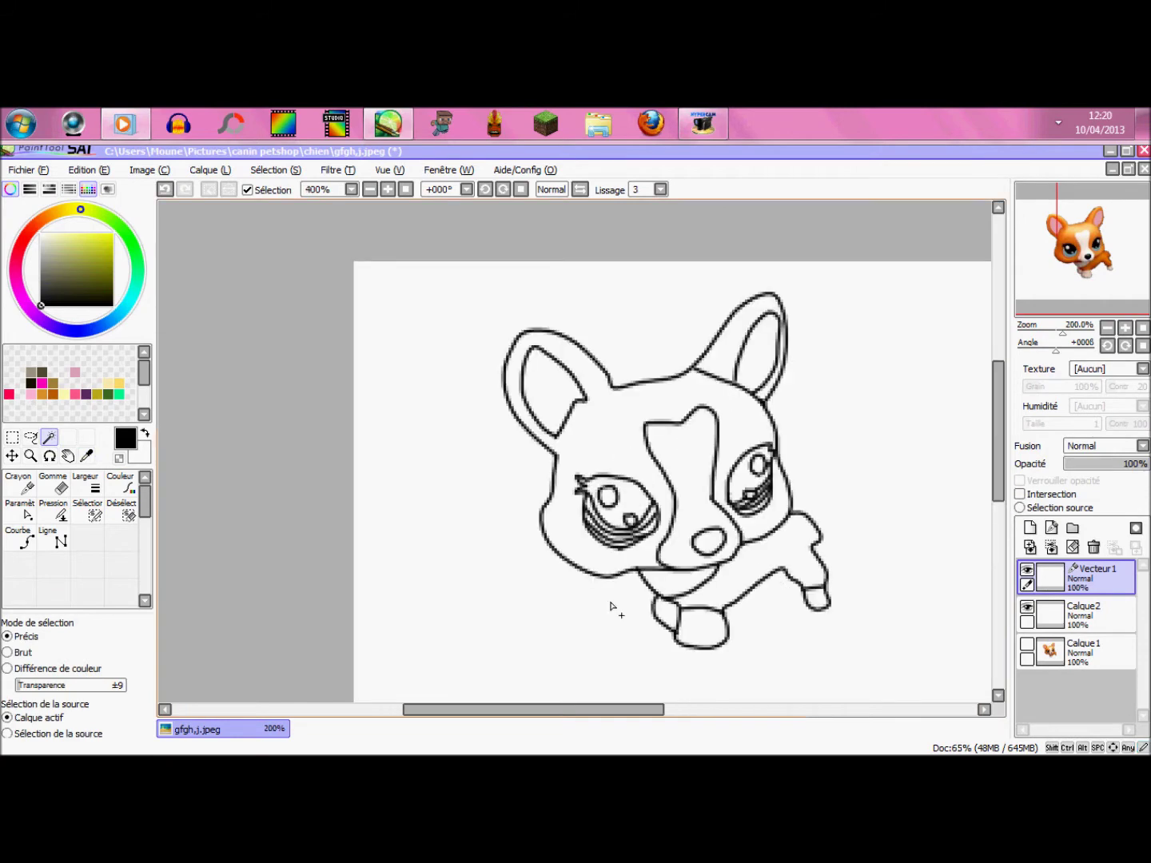
scroll(639, 567, "up", 1)
left_click(641, 566)
left_click_drag(1001, 450, 1002, 425)
left_click(863, 249)
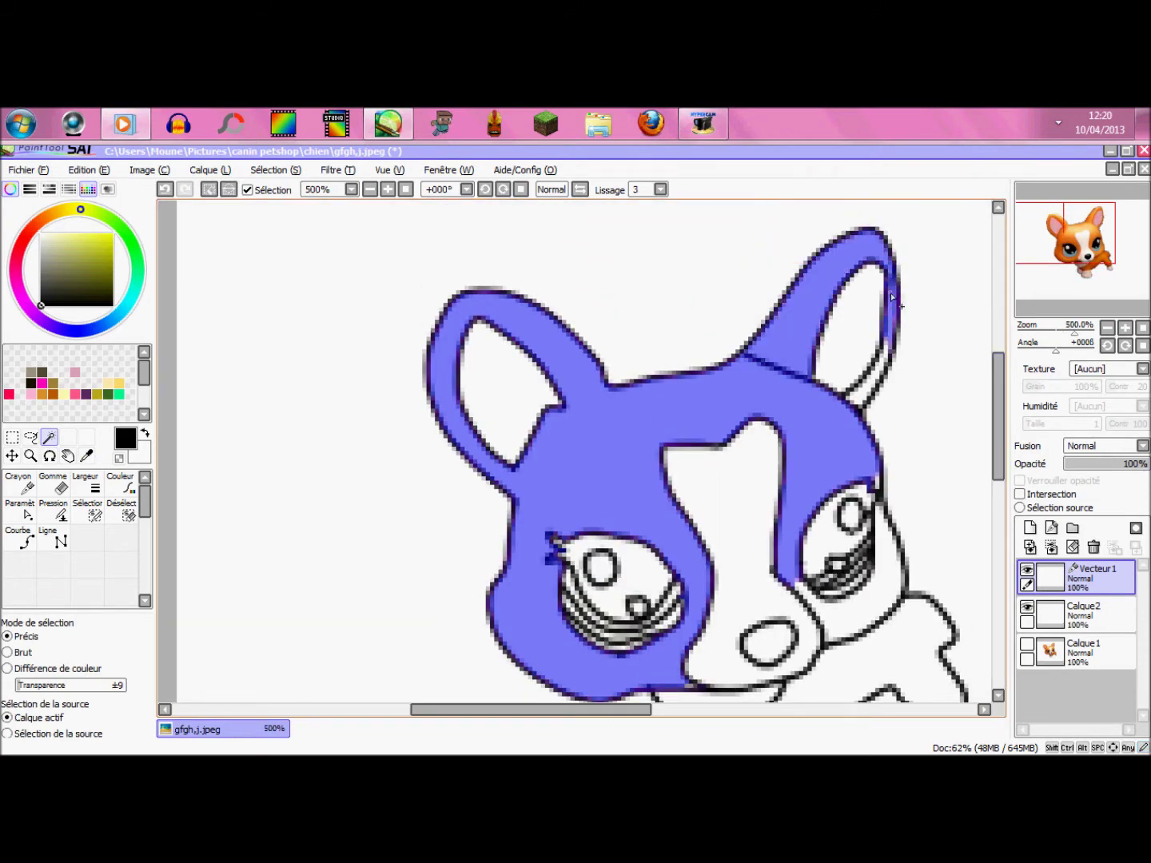
left_click(868, 392)
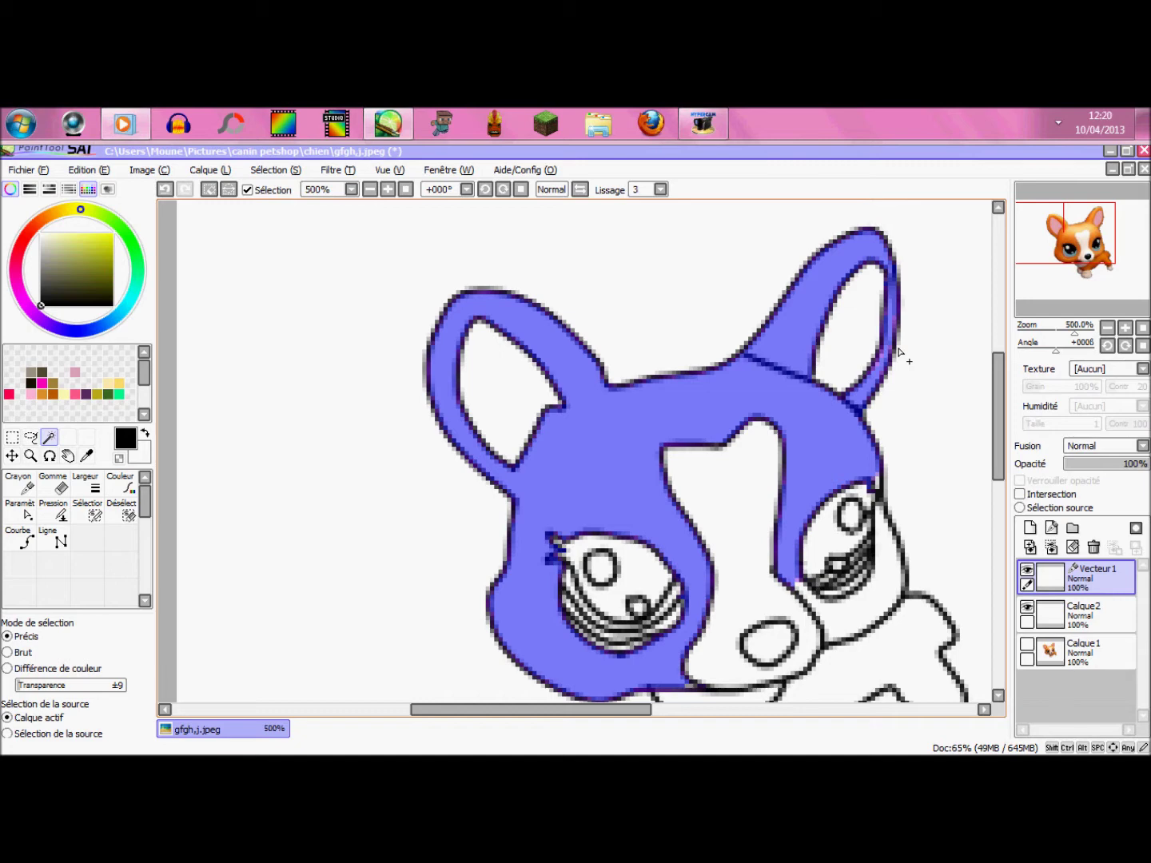
scroll(898, 352, "up", 4)
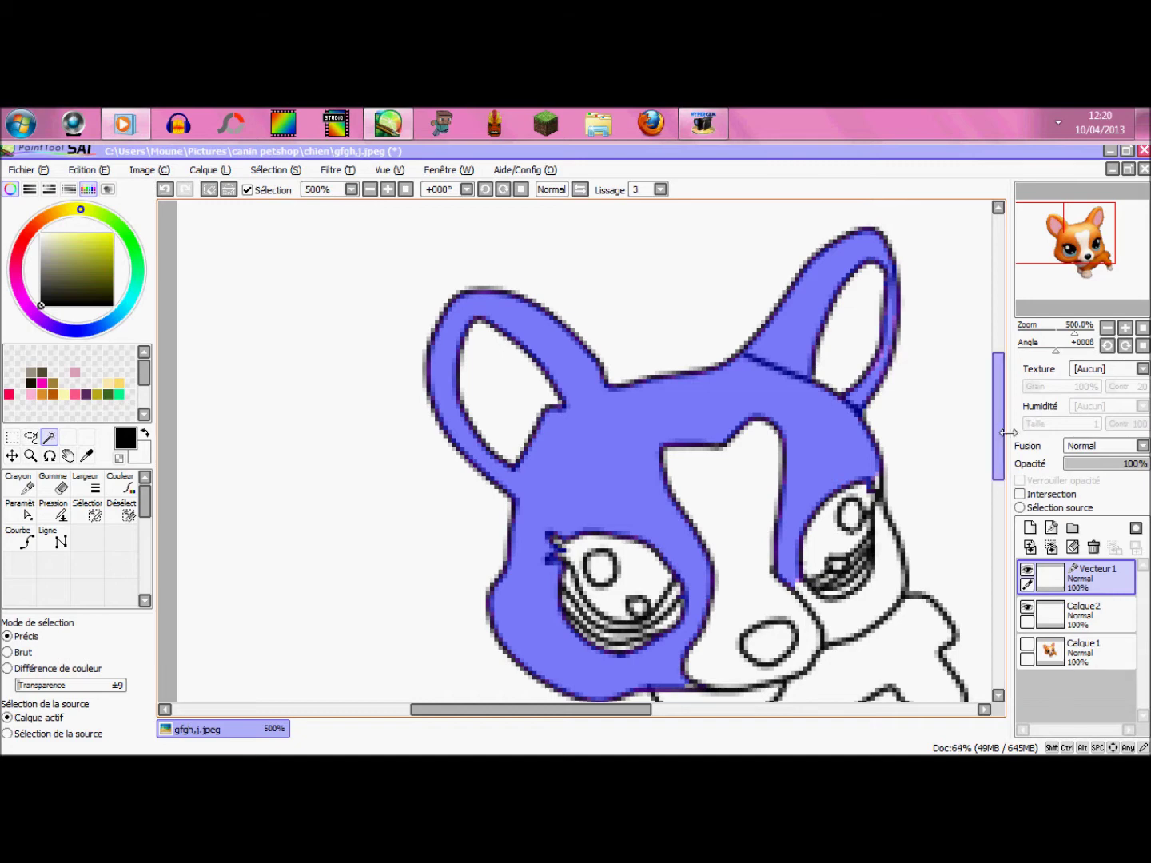
- Add the cheek beside the right eye and the dog's body to the magic wand selection
scroll(852, 364, "down", 7)
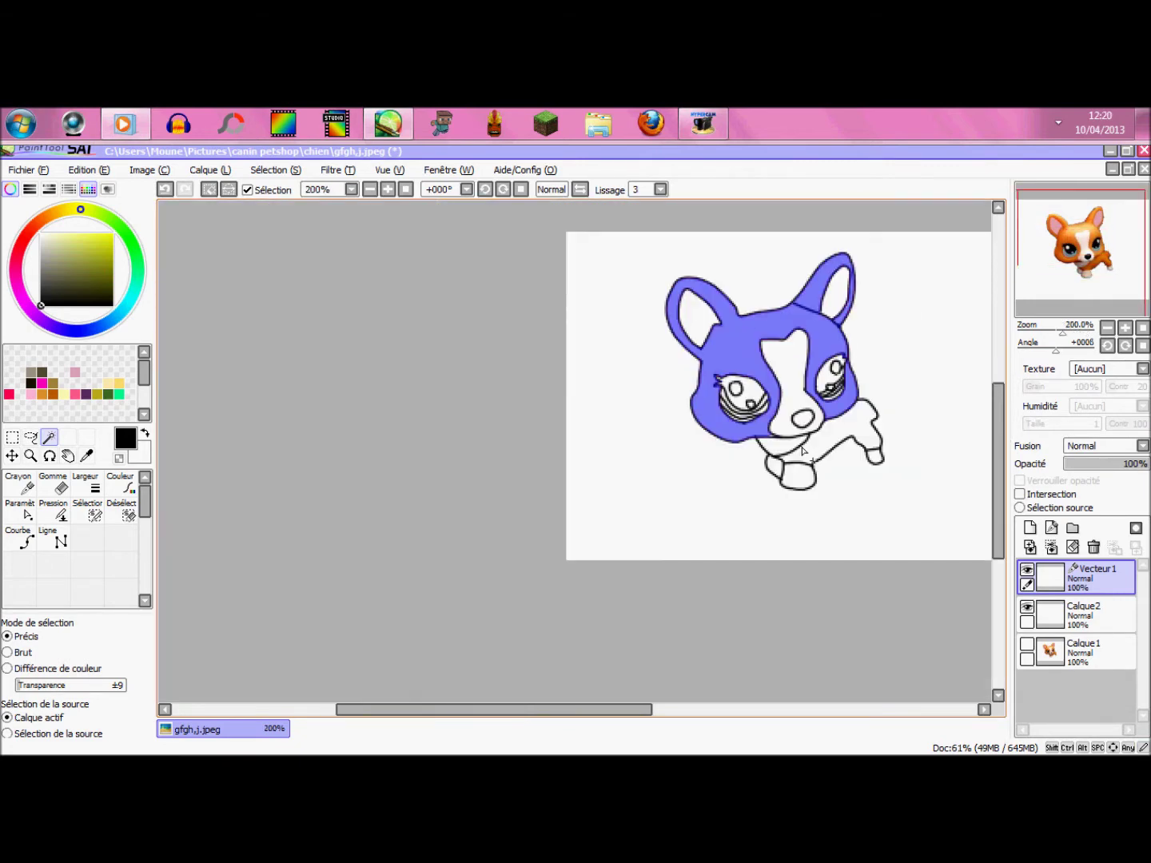
scroll(824, 440, "up", 4)
left_click(841, 451)
scroll(828, 477, "down", 2)
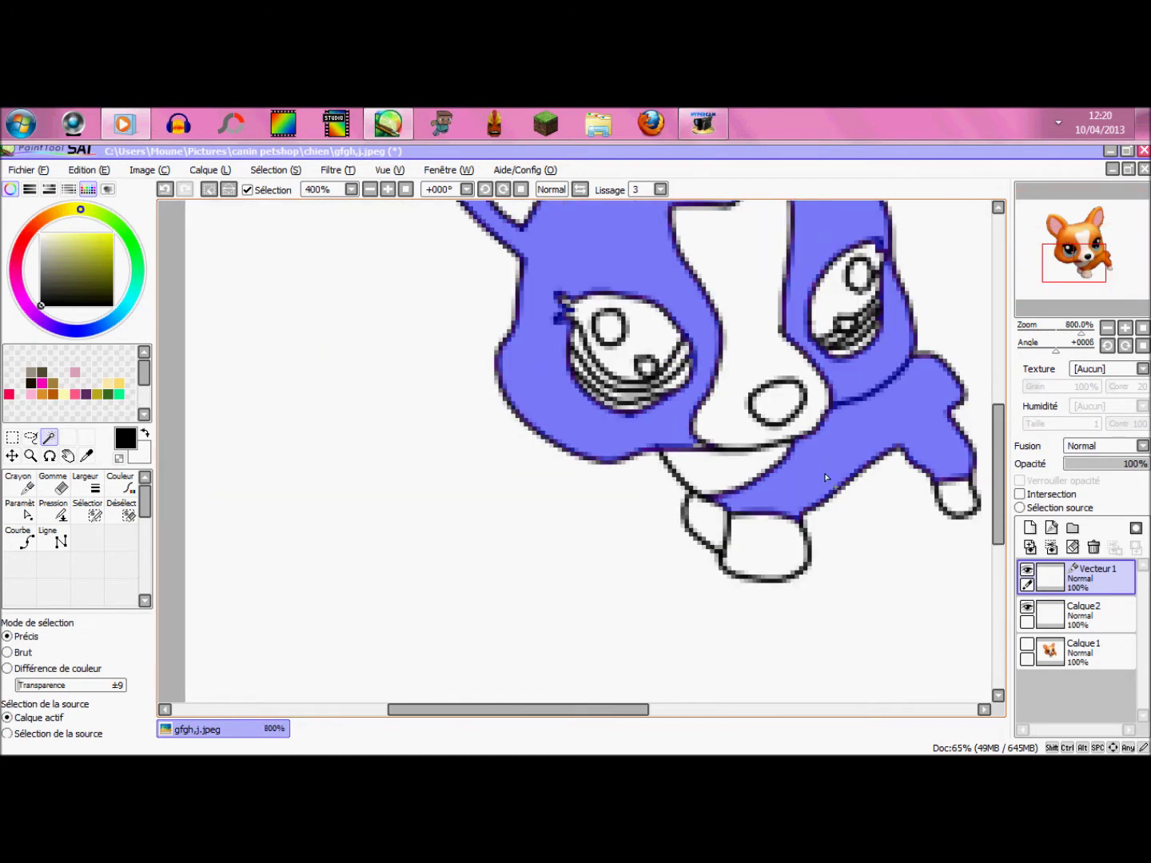
left_click_drag(568, 711, 627, 721)
scroll(600, 569, "down", 2)
left_click_drag(1000, 447, 1000, 435)
- Pick a bright blue and fill the selected head, ears and body on Calque2 with the Pot tool, keeping the selection active
left_click(133, 299)
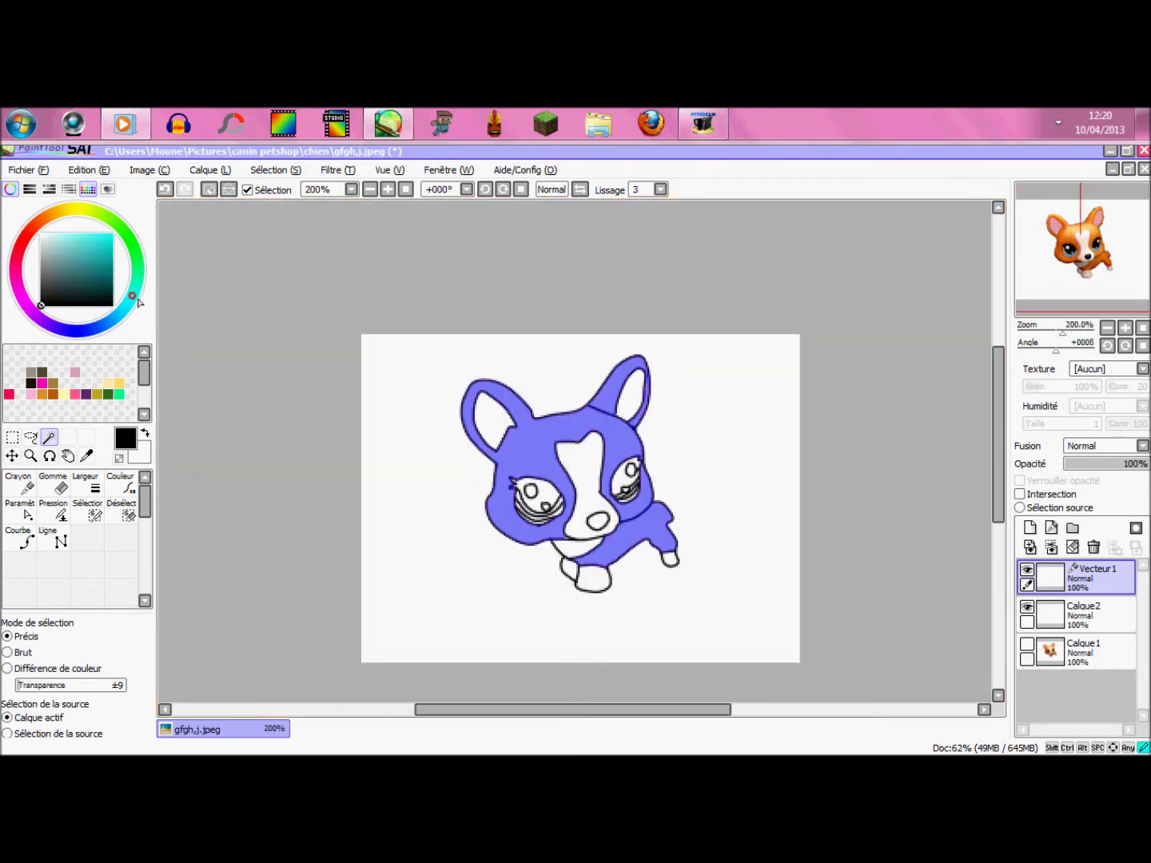
left_click(112, 234)
left_click(122, 312)
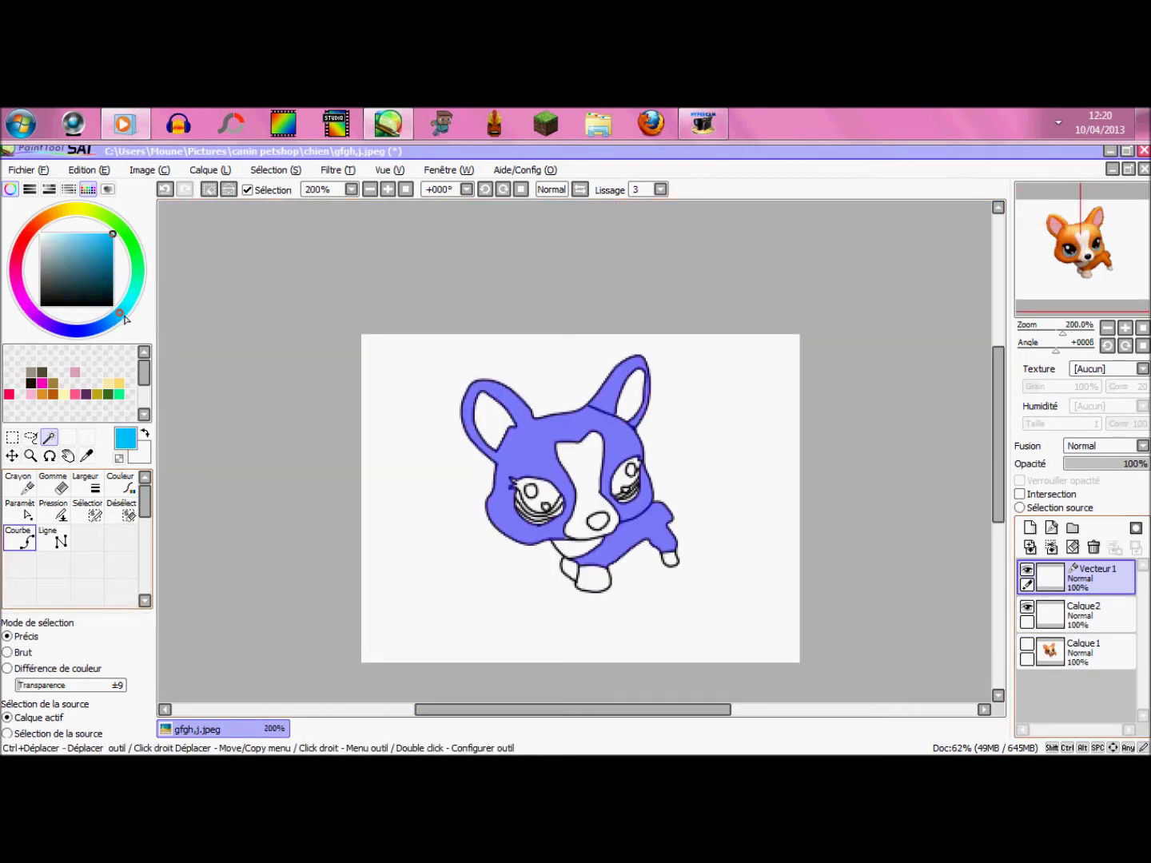
left_click(54, 484)
scroll(596, 520, "up", 2)
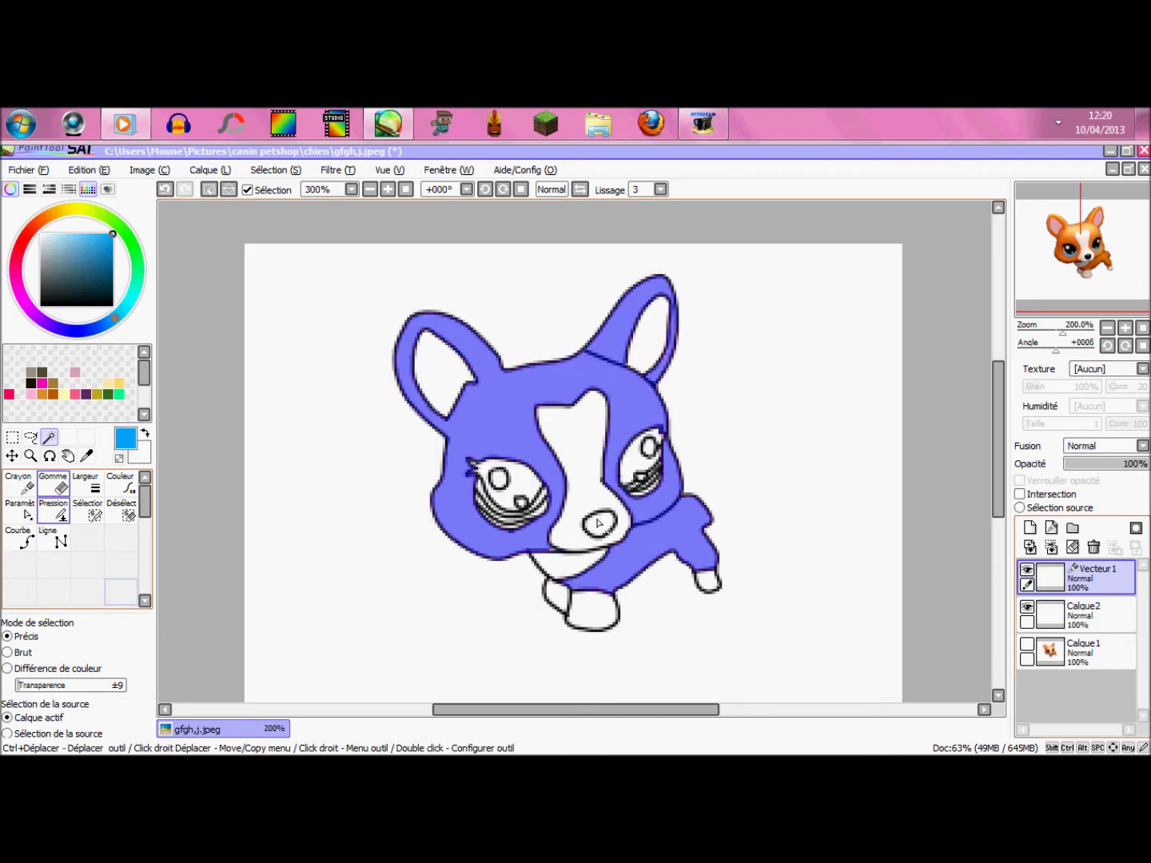
left_click(1080, 616)
left_click(20, 540)
left_click(510, 409)
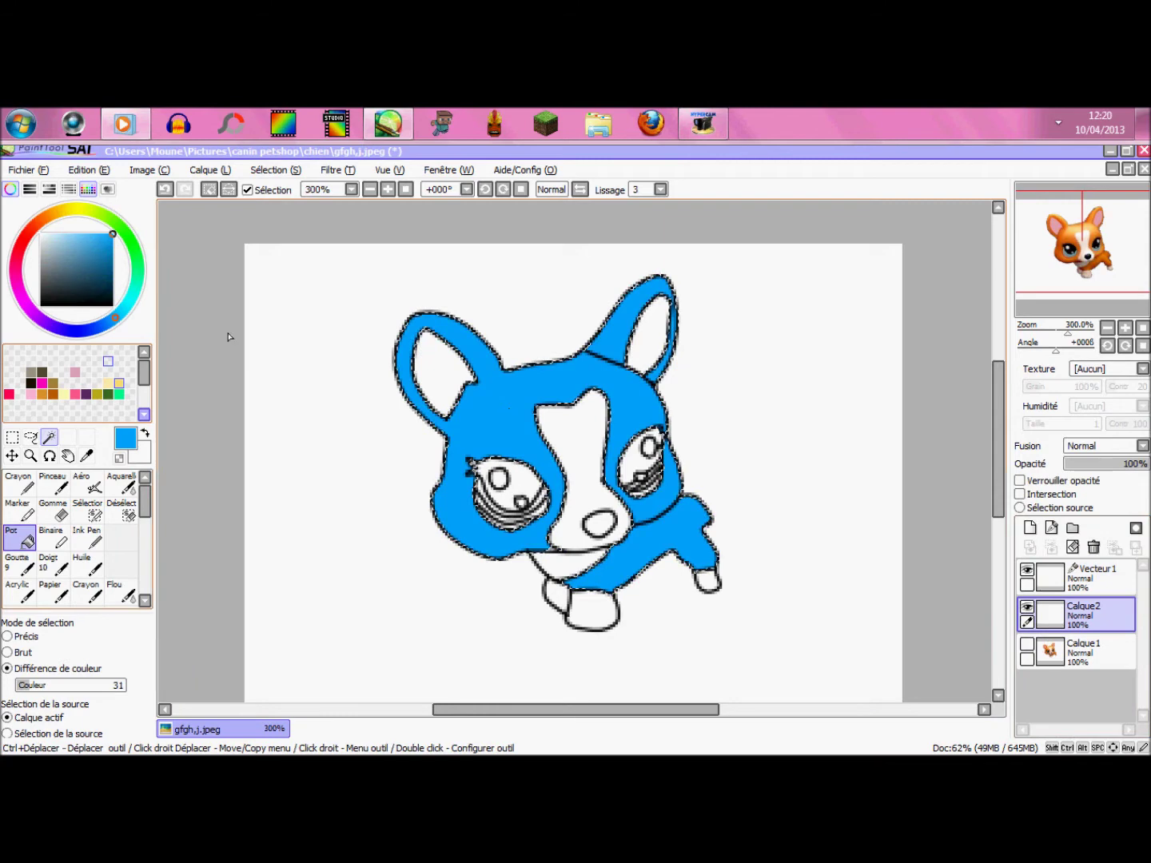
key("ctrl+d")
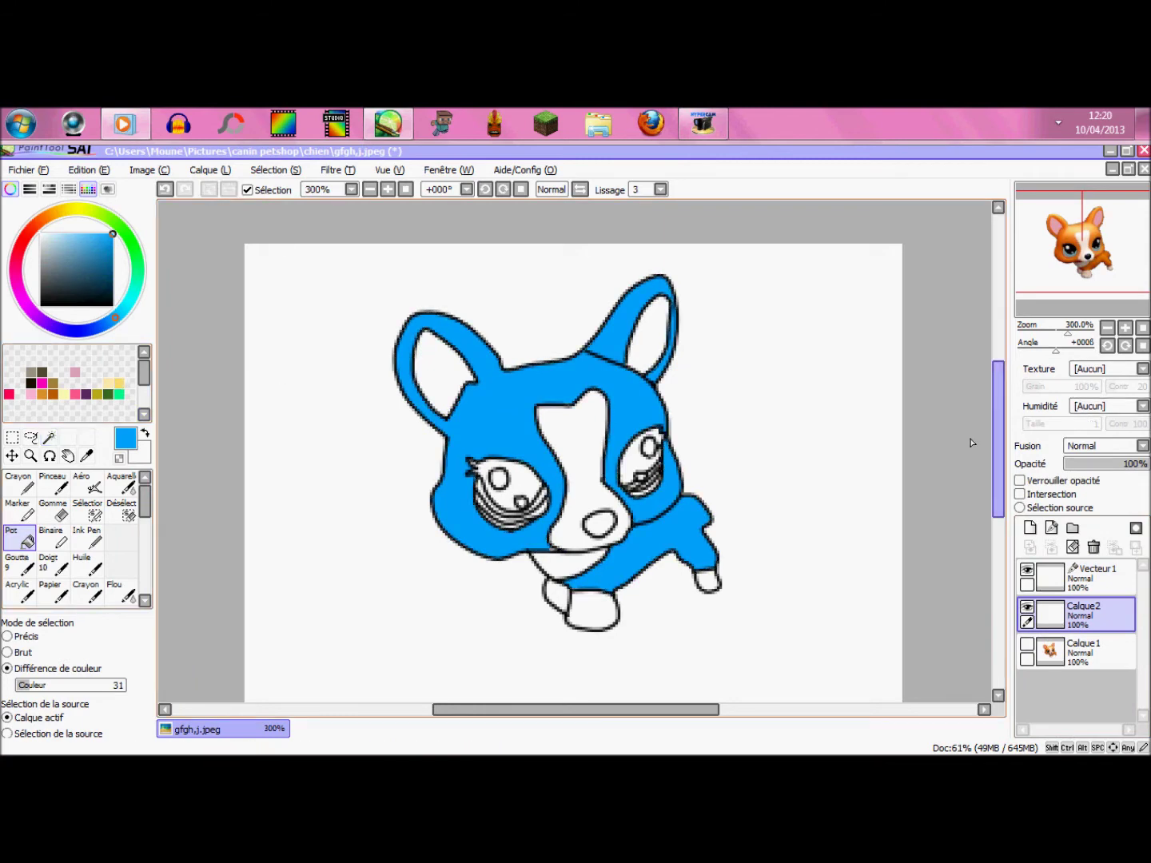
left_click(165, 192)
- Shade the right ear's outer edge in black with the Aéro airbrush at size 3.9, and soften it with the Flou brush
scroll(574, 424, "up", 1)
left_click_drag(111, 280, 113, 313)
left_click(91, 485)
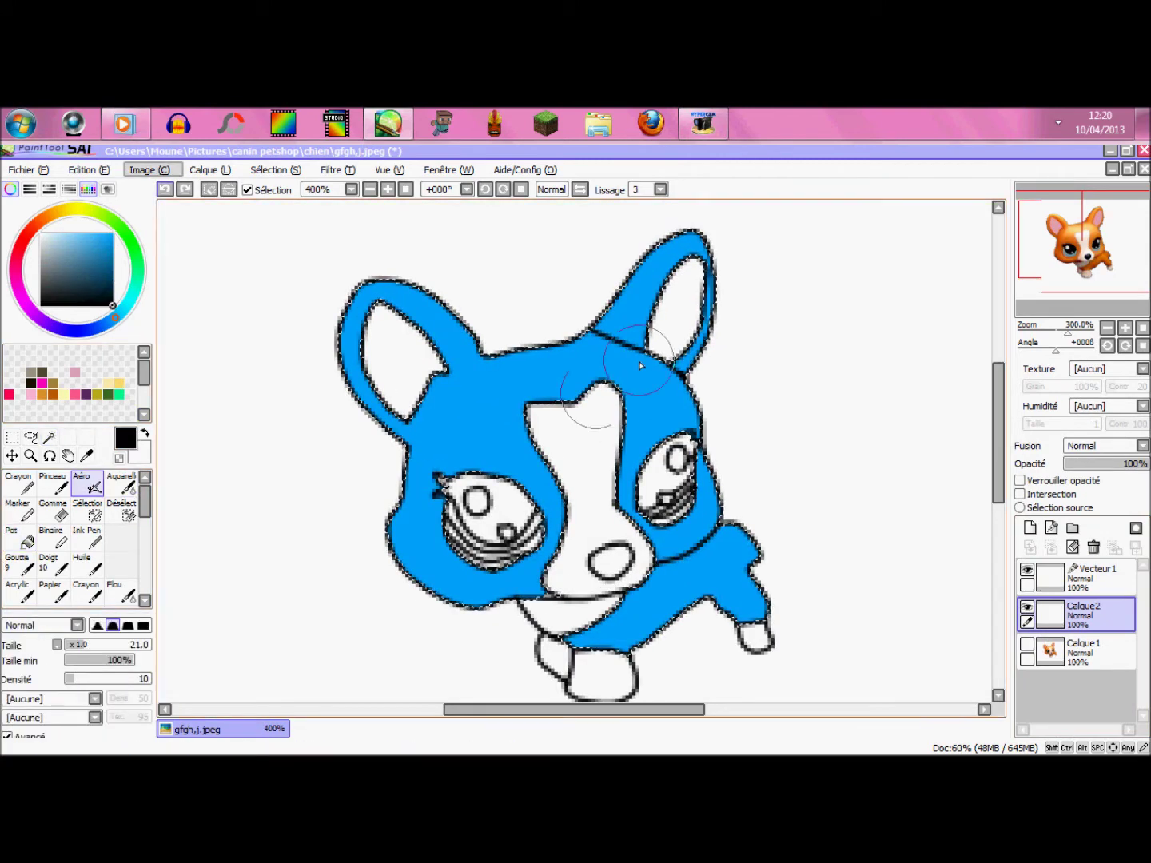
left_click(58, 644)
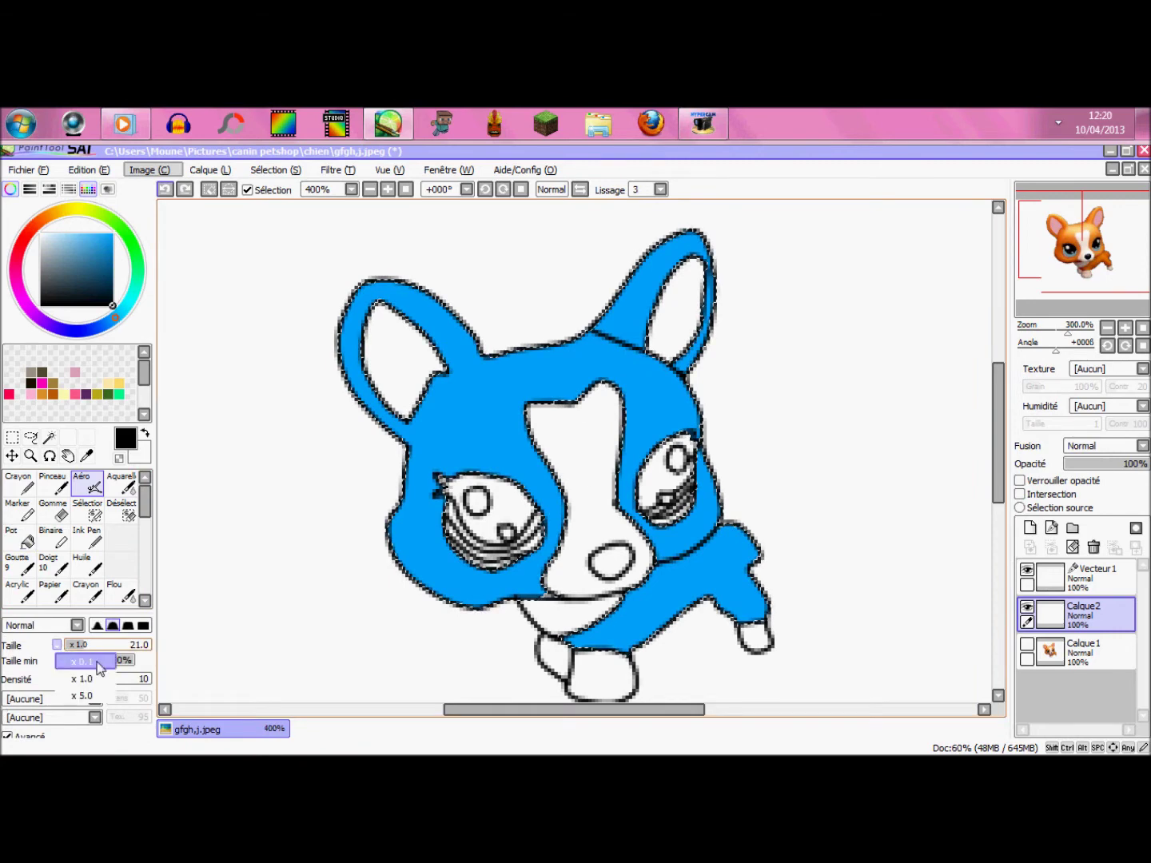
left_click(97, 662)
left_click(129, 645)
left_click_drag(109, 647, 101, 646)
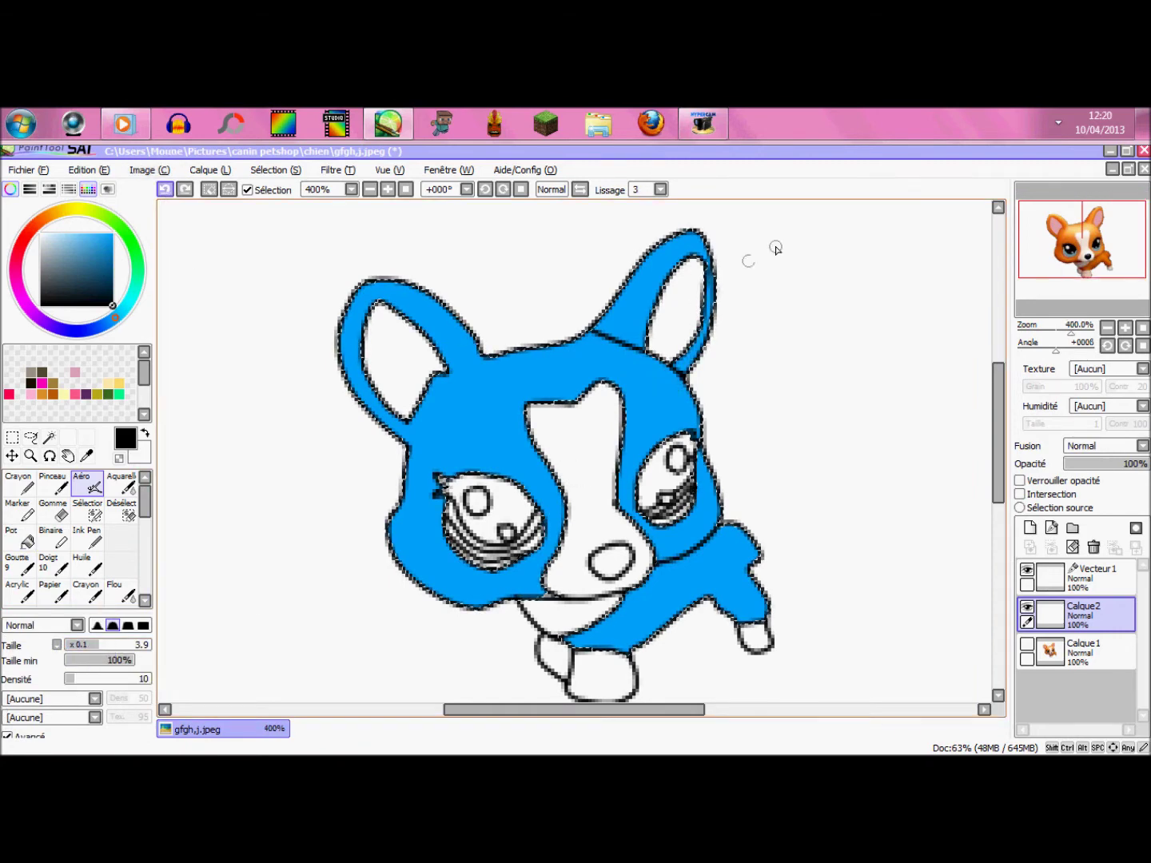
scroll(770, 250, "up", 1)
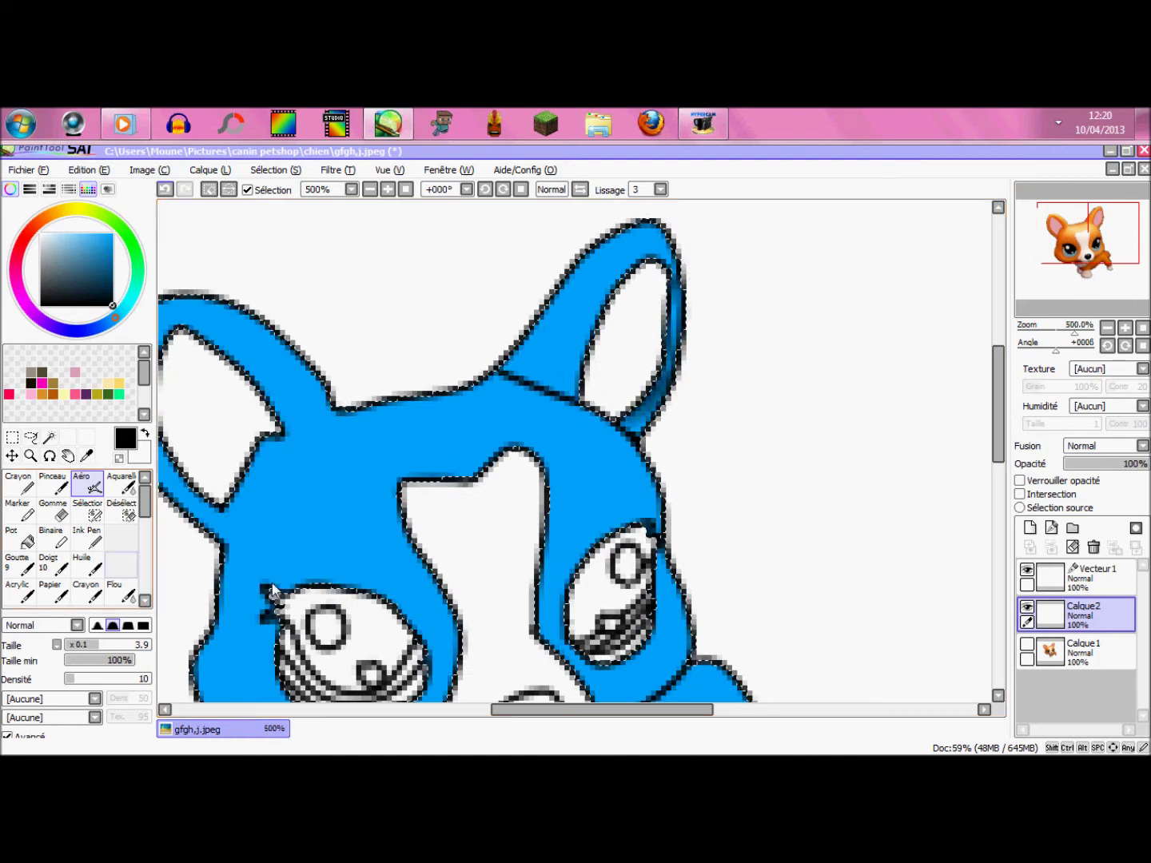
left_click(122, 592)
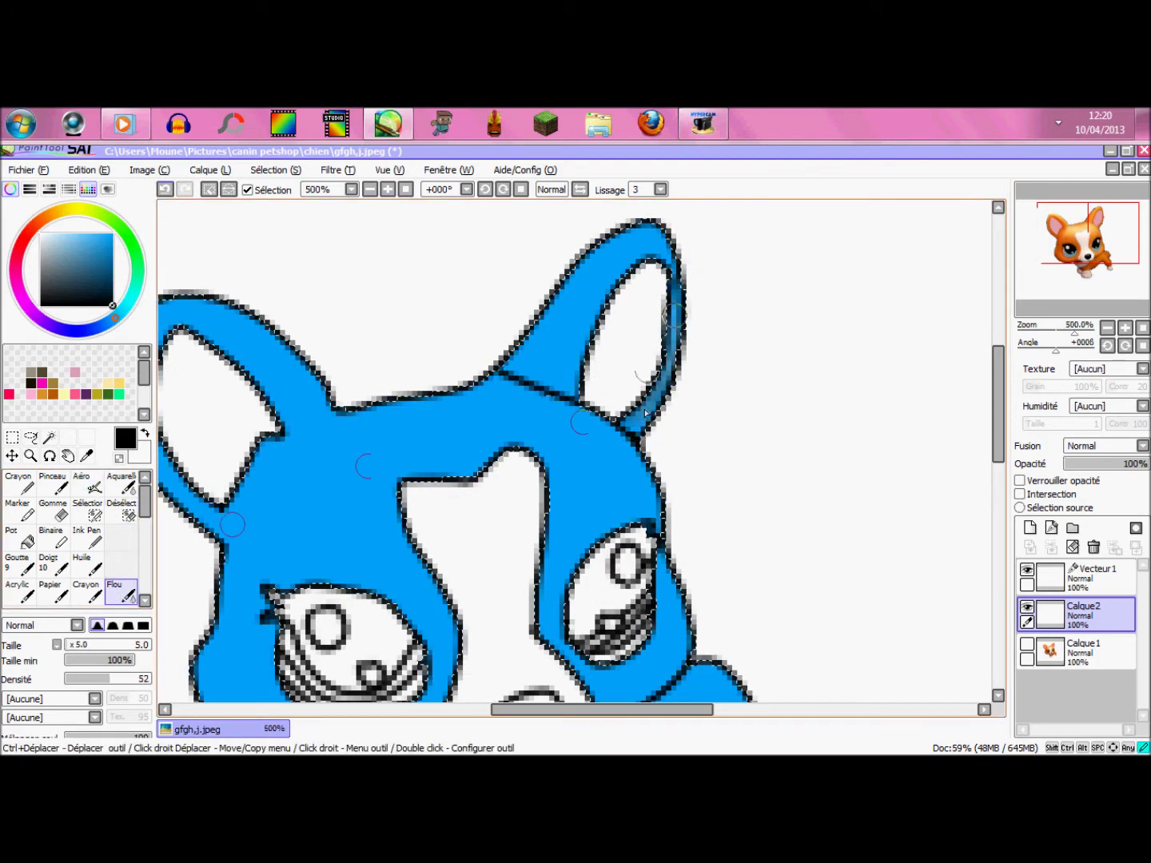
scroll(645, 416, "down", 3)
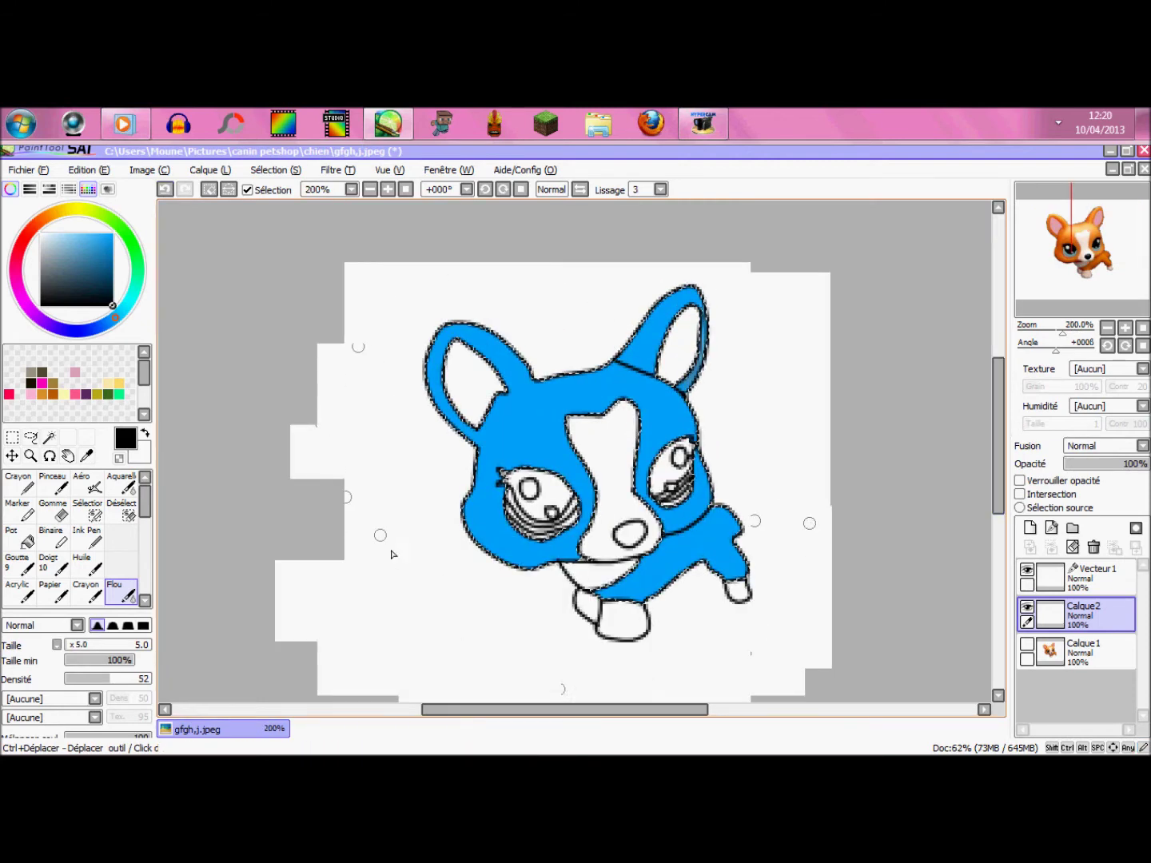
- Airbrush black shading along the left ear's inner-facing edge down to the head, and blend it with the Flou brush
left_click(87, 484)
scroll(512, 360, "up", 3)
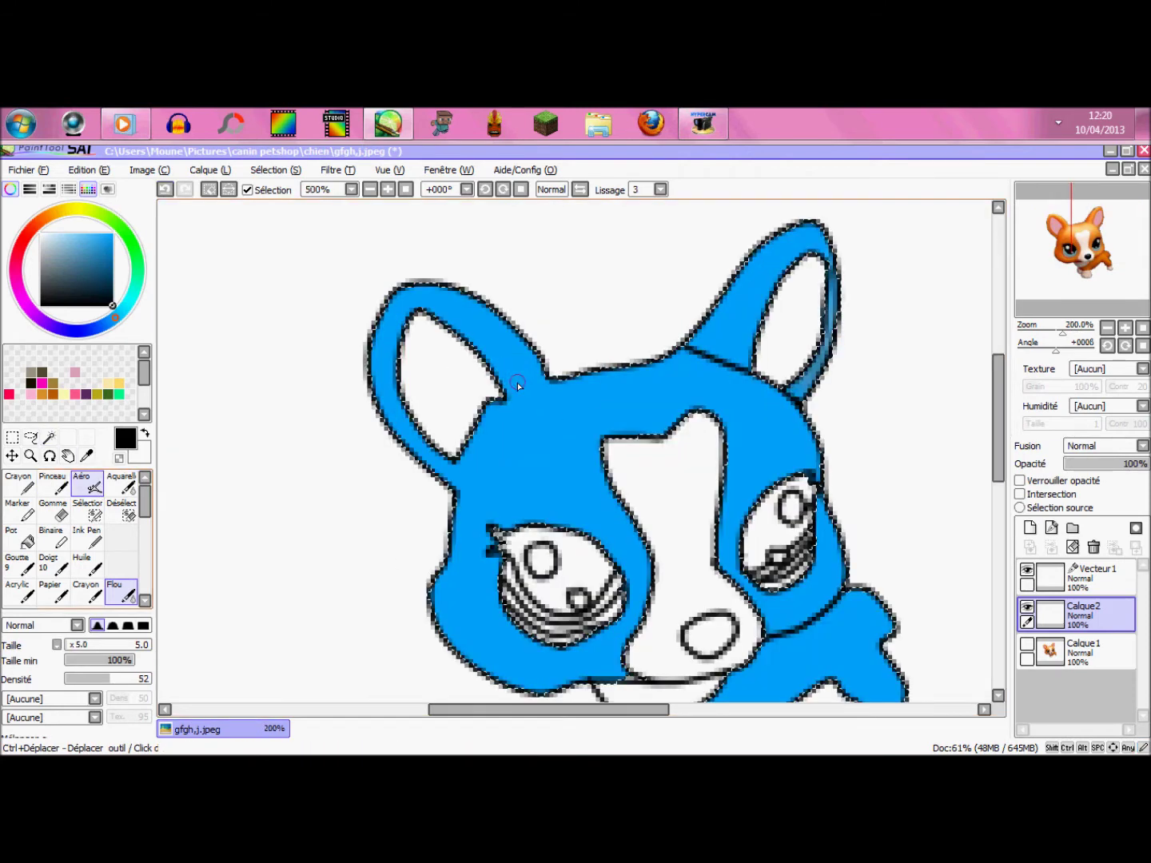
mouse_move(423, 285)
left_mouse_down()
mouse_move(522, 363)
mouse_move(518, 346)
mouse_move(421, 290)
mouse_move(498, 322)
mouse_move(551, 386)
left_mouse_up()
left_click_drag(536, 382, 562, 399)
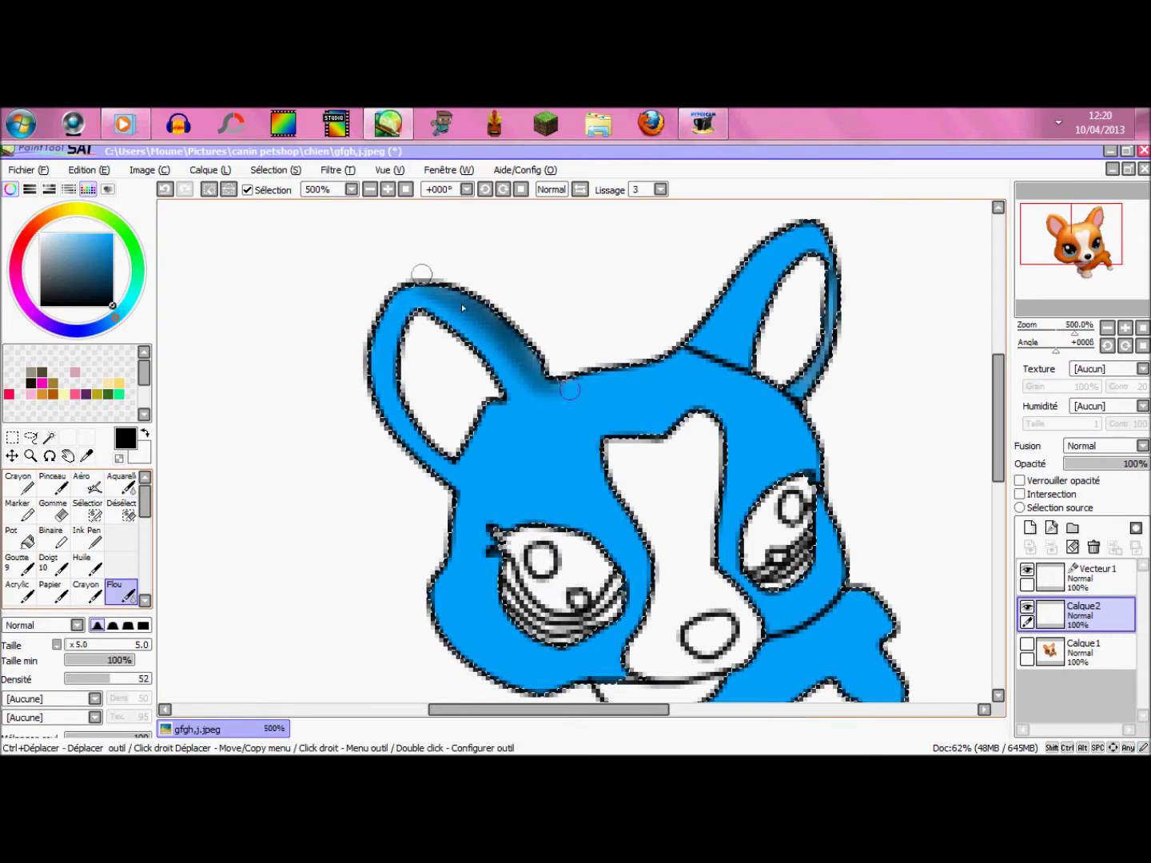
left_click_drag(571, 407, 594, 384)
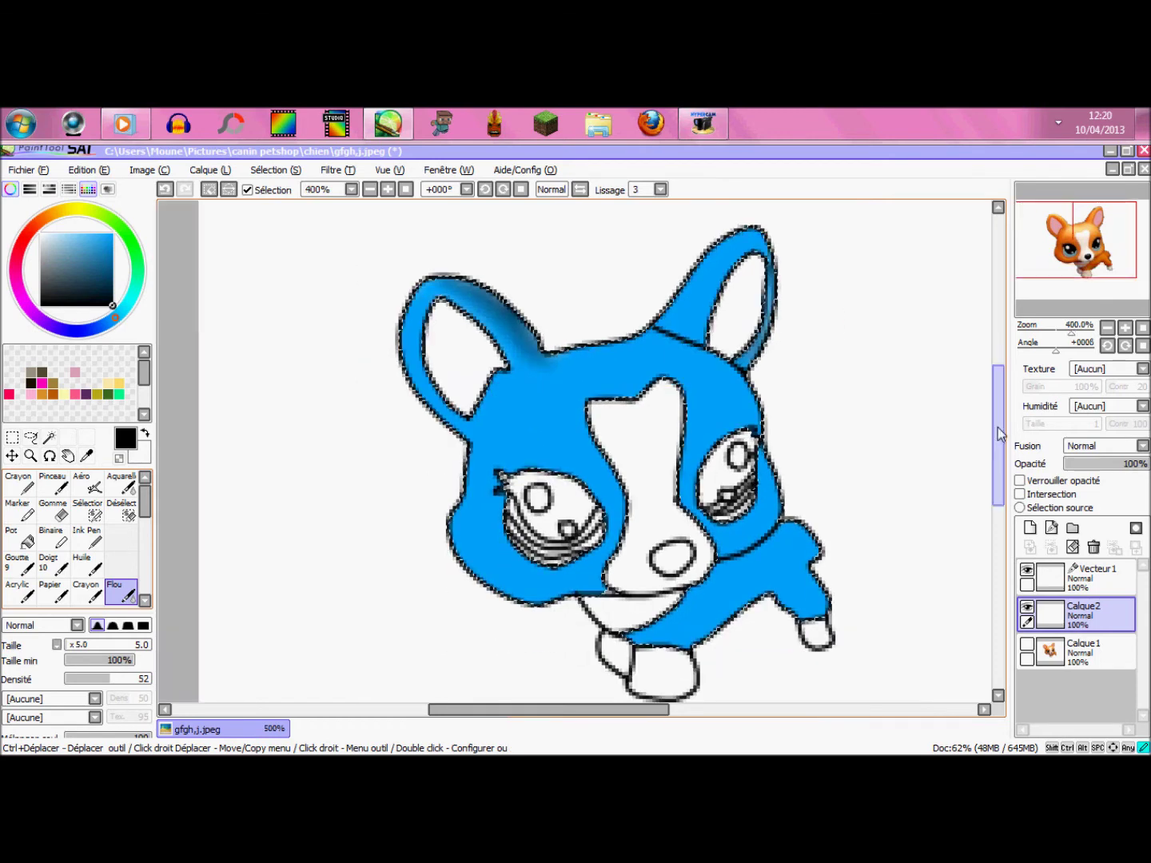
- Set the Aéro airbrush to size 6.2 and shade the head's edge from the right ear down past the right eye
left_click_drag(997, 428, 997, 448)
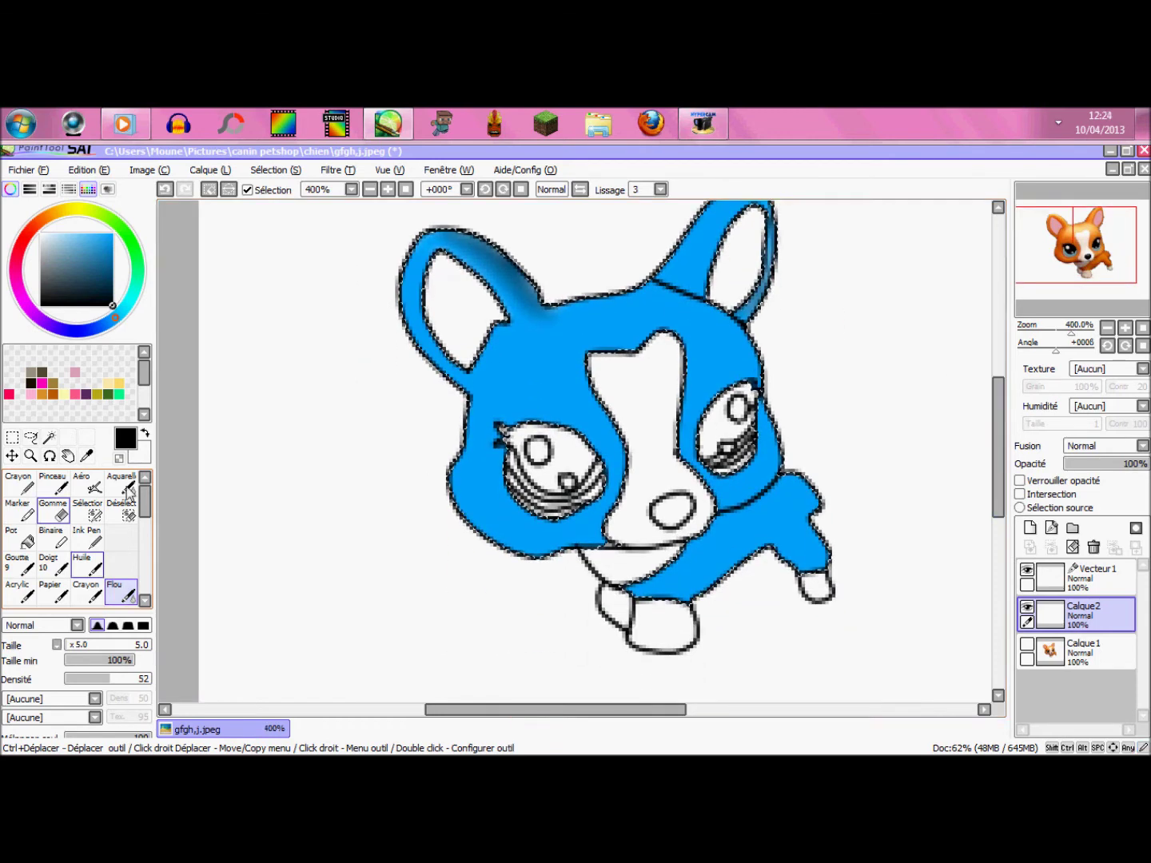
left_click(86, 484)
left_click(91, 644)
left_click(119, 644)
left_click_drag(748, 327, 773, 444)
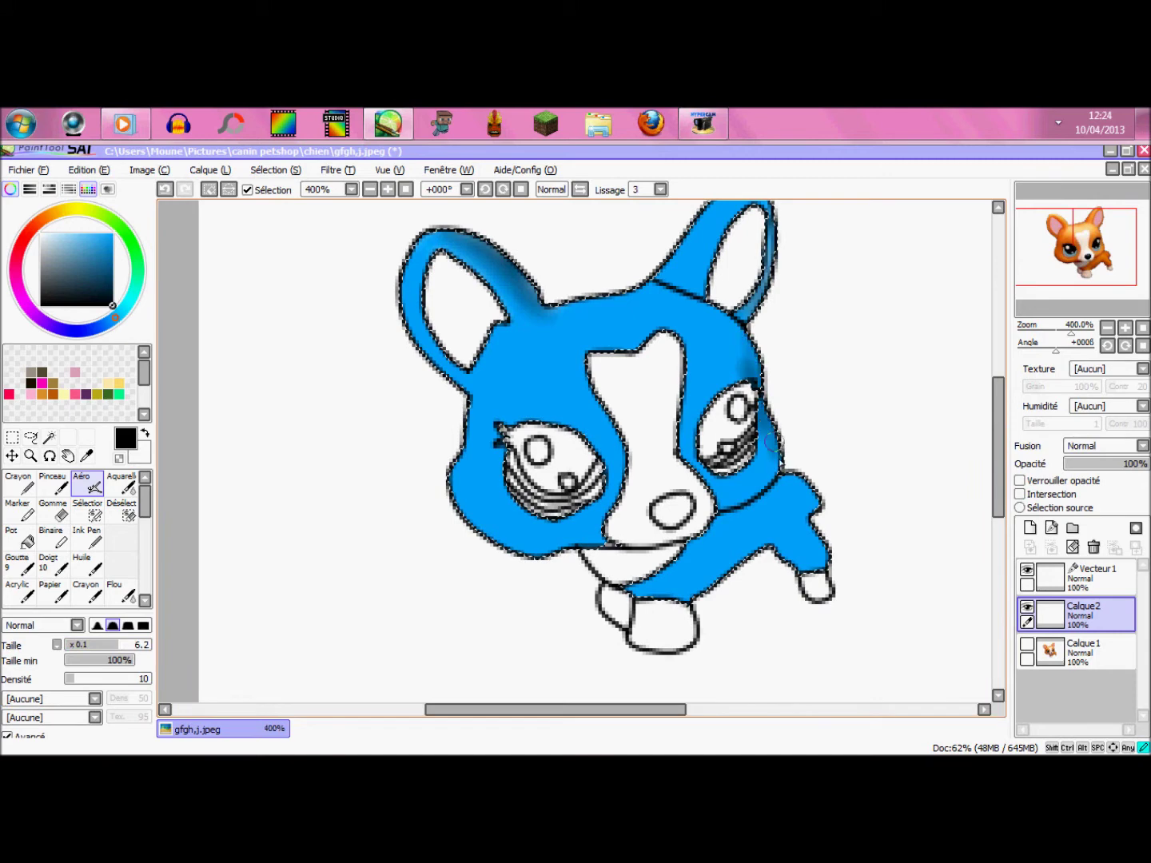
- Soften the black shading above and below the right eye with the Flou brush
left_click(121, 593)
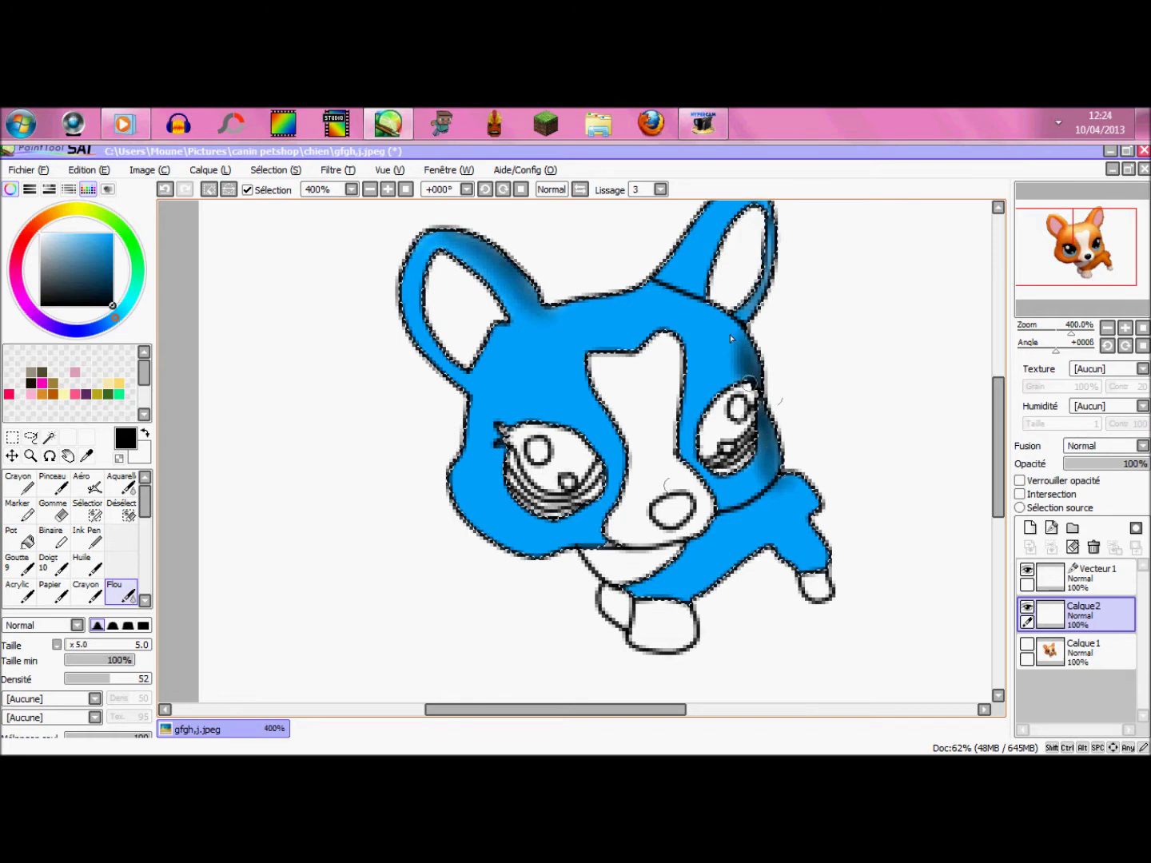
mouse_move(768, 455)
left_mouse_down()
mouse_move(740, 402)
mouse_move(770, 432)
mouse_move(760, 488)
left_mouse_up()
mouse_move(739, 321)
left_mouse_down()
mouse_move(752, 349)
mouse_move(747, 329)
mouse_move(745, 361)
mouse_move(737, 350)
left_mouse_up()
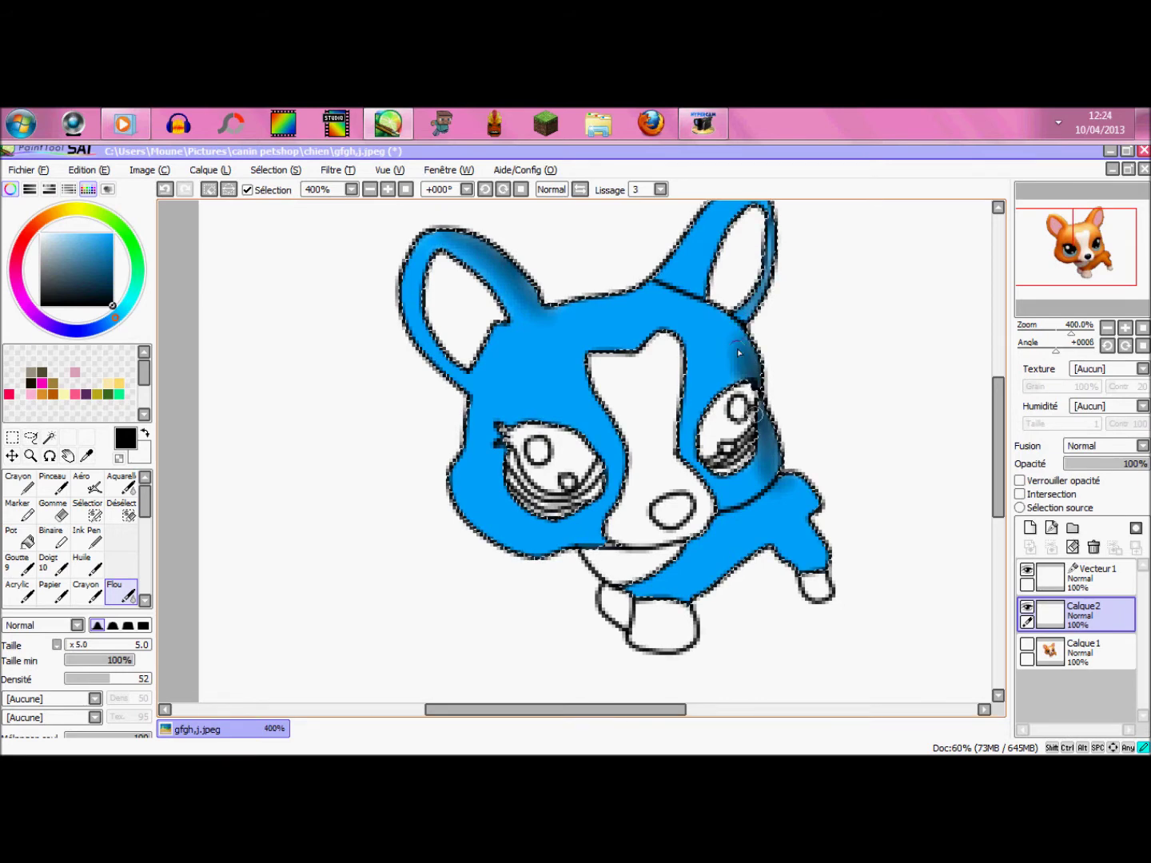
- Set the Flou brush to size 6.3 and blend the shading along the head's edge beside the right eye
left_click(67, 647)
left_click(58, 645)
left_click(77, 661)
left_click_drag(116, 649, 106, 650)
left_click(108, 648)
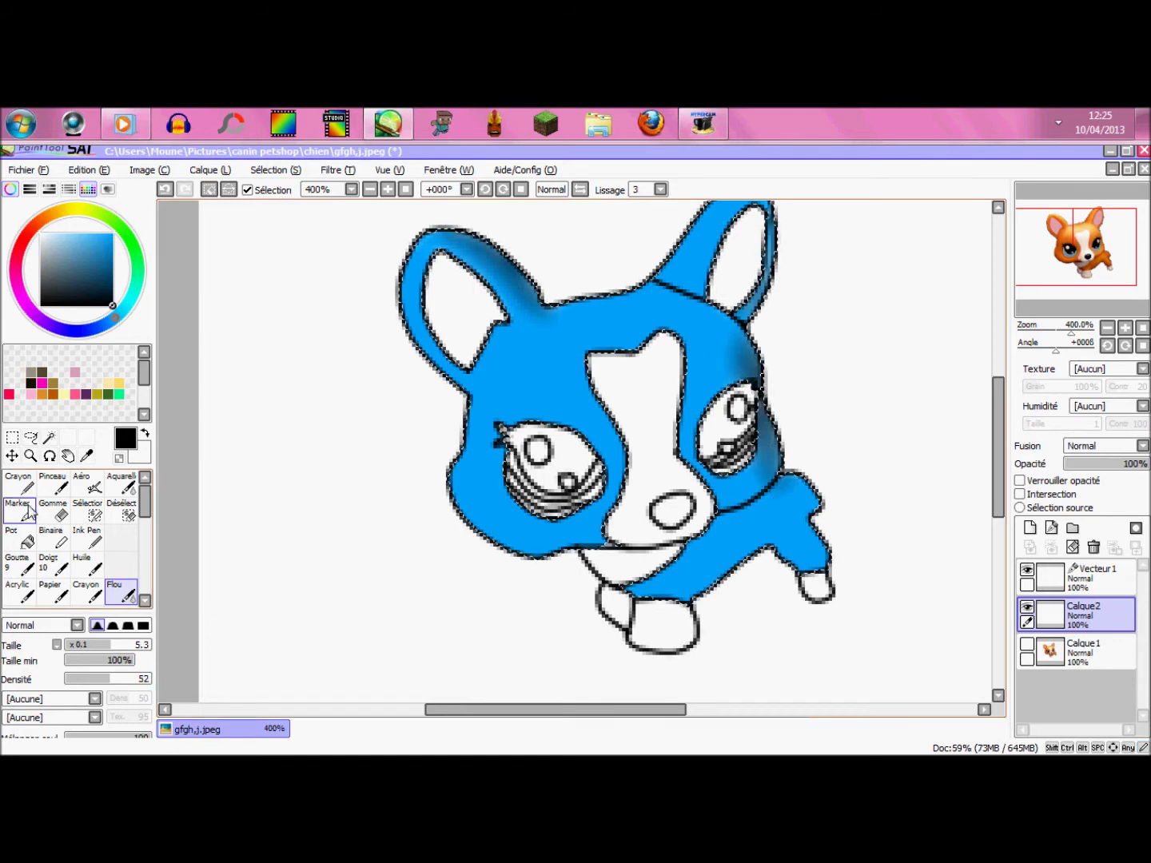
left_click(90, 489)
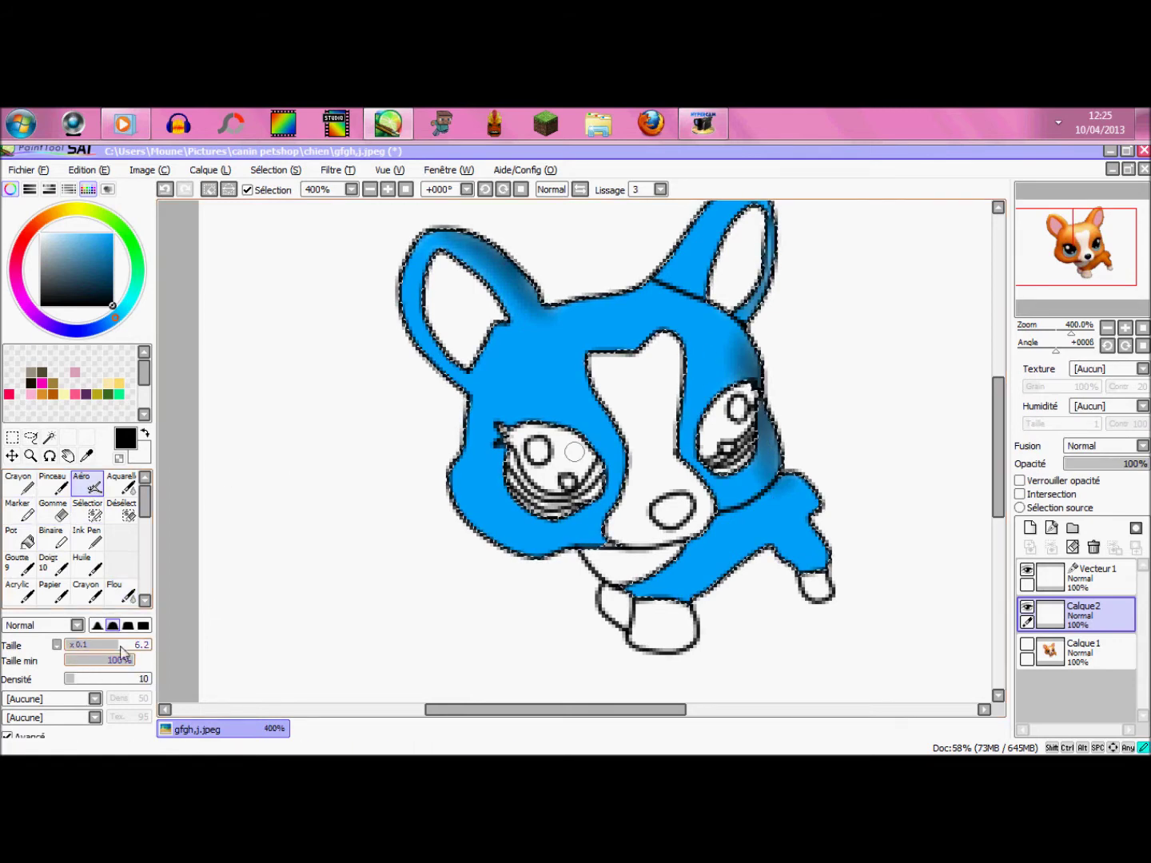
left_click(119, 592)
left_click(119, 647)
mouse_move(762, 406)
left_mouse_down()
mouse_move(771, 465)
mouse_move(736, 363)
mouse_move(754, 362)
mouse_move(750, 410)
mouse_move(767, 436)
mouse_move(759, 384)
left_mouse_up()
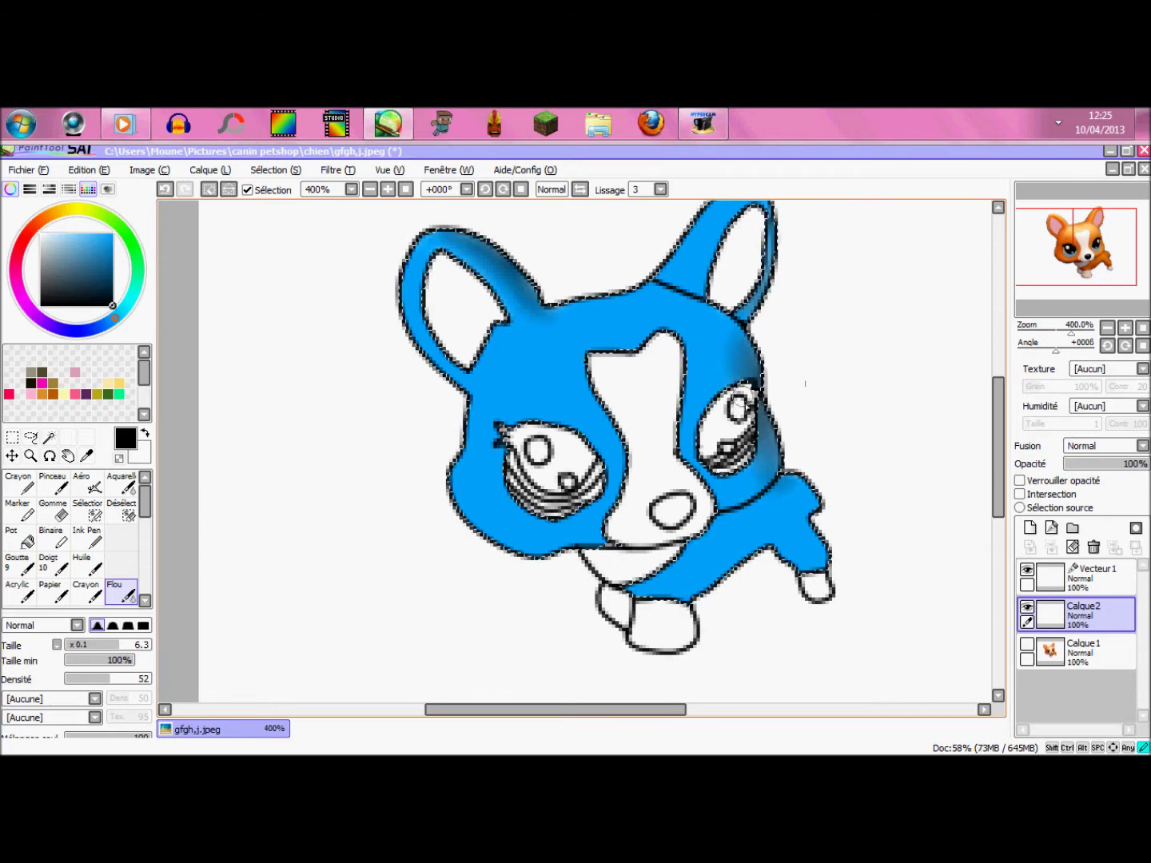
- Airbrush a white highlight along the left ear's outer edge down to the head, and blend it with the Flou brush
left_click(145, 433)
left_click(88, 485)
left_click_drag(408, 307, 470, 414)
left_click_drag(426, 321, 479, 395)
left_click(120, 592)
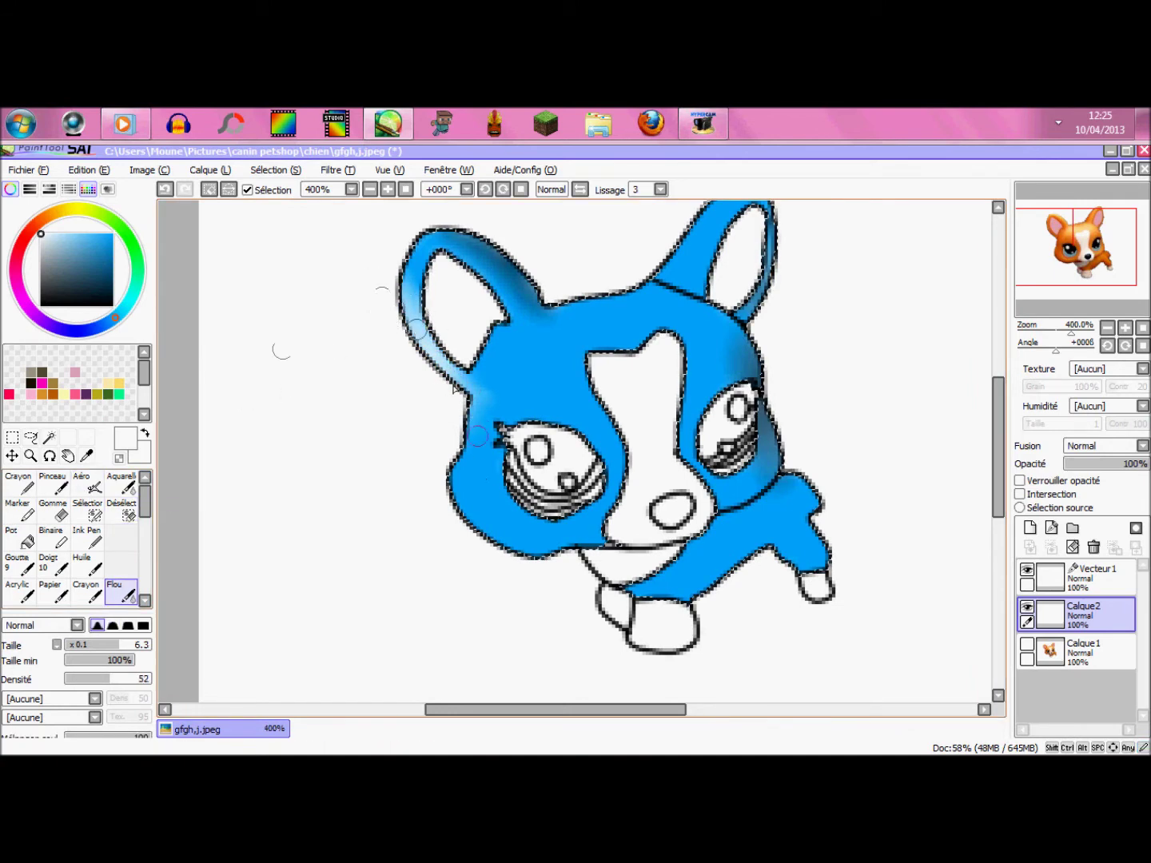
- Airbrush white along the left cheek, and blend it into the blue with the Flou brush at size 10.0
key("a")
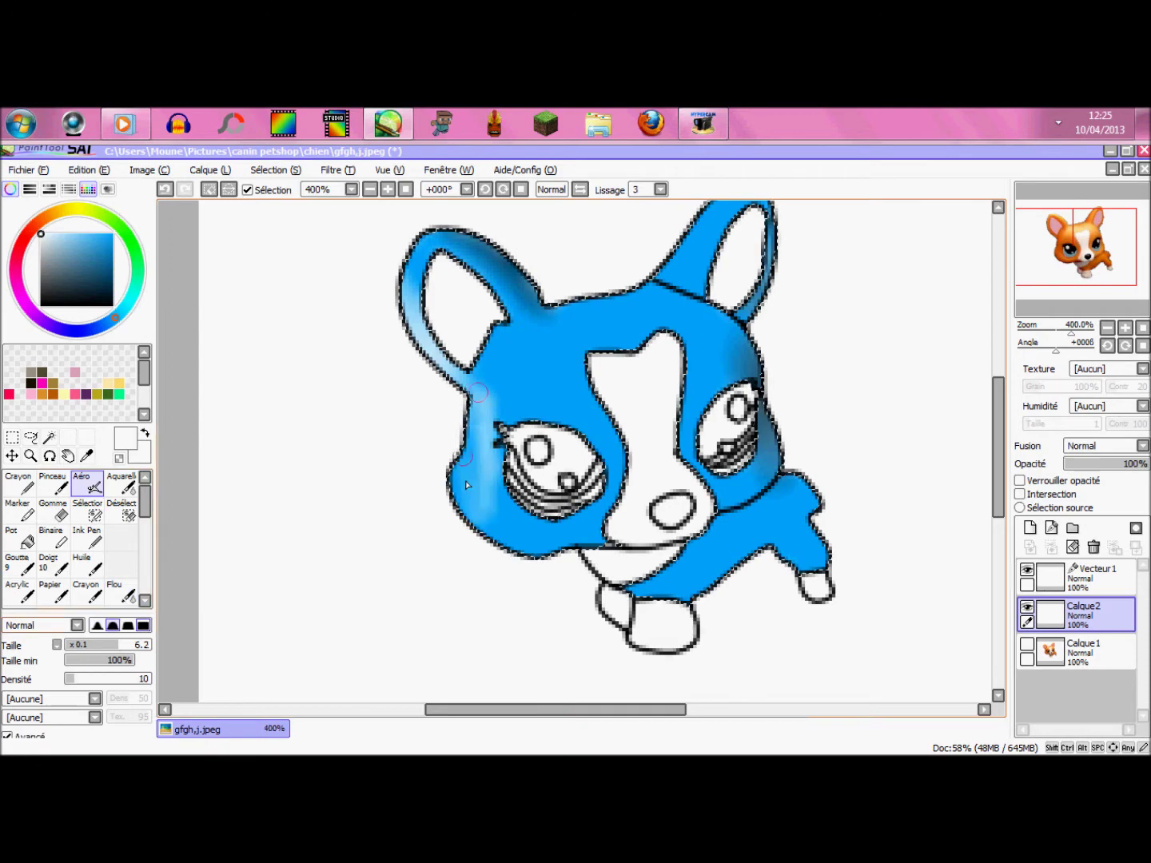
key("b")
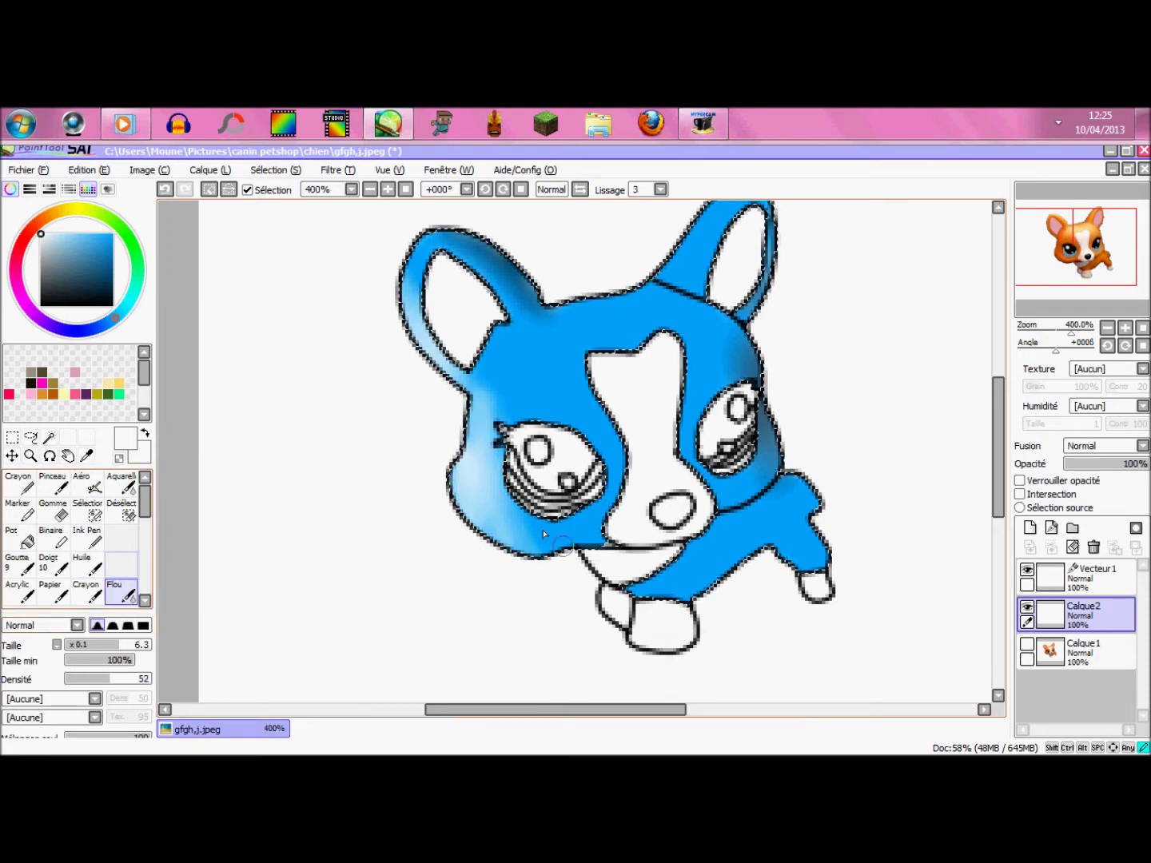
left_click_drag(497, 440, 477, 414)
left_click(150, 645)
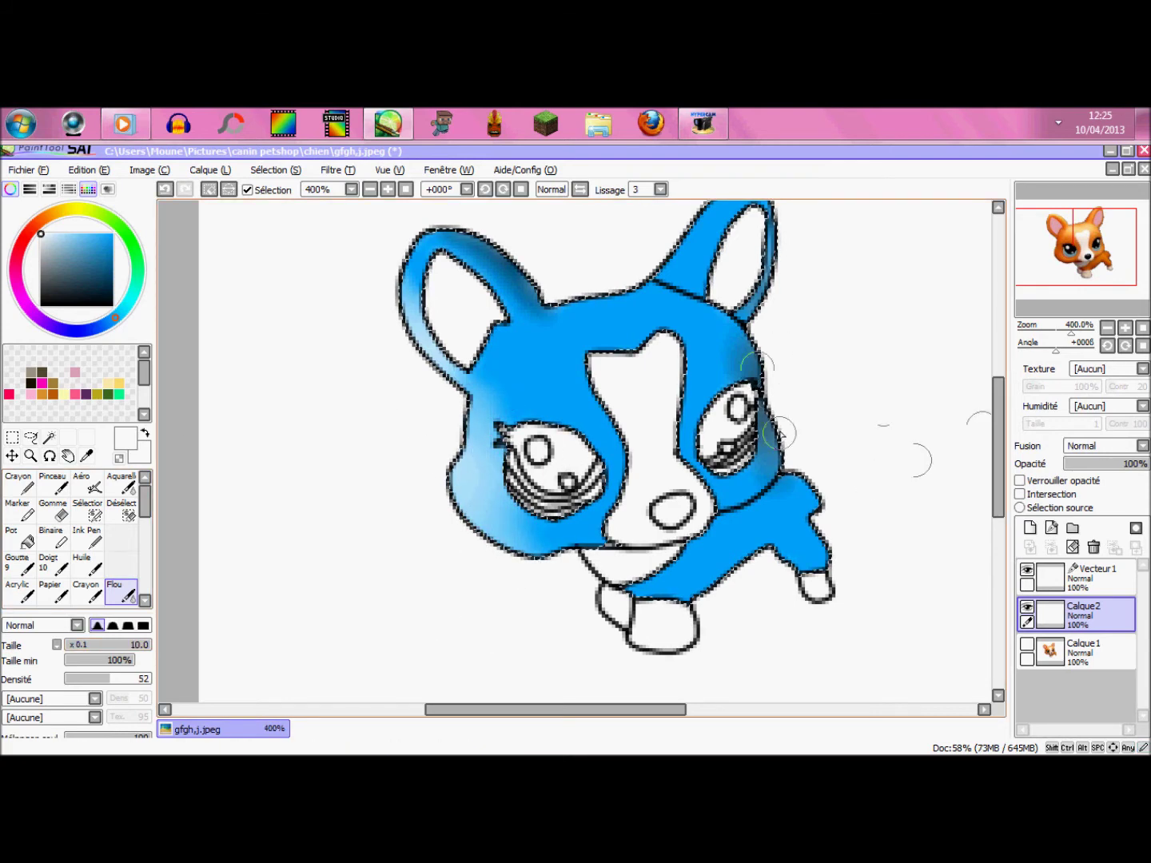
- Airbrush black shading on the dog's back and hind leg, and blend it with the Flou brush
scroll(711, 498, "down", 2)
scroll(803, 508, "up", 2)
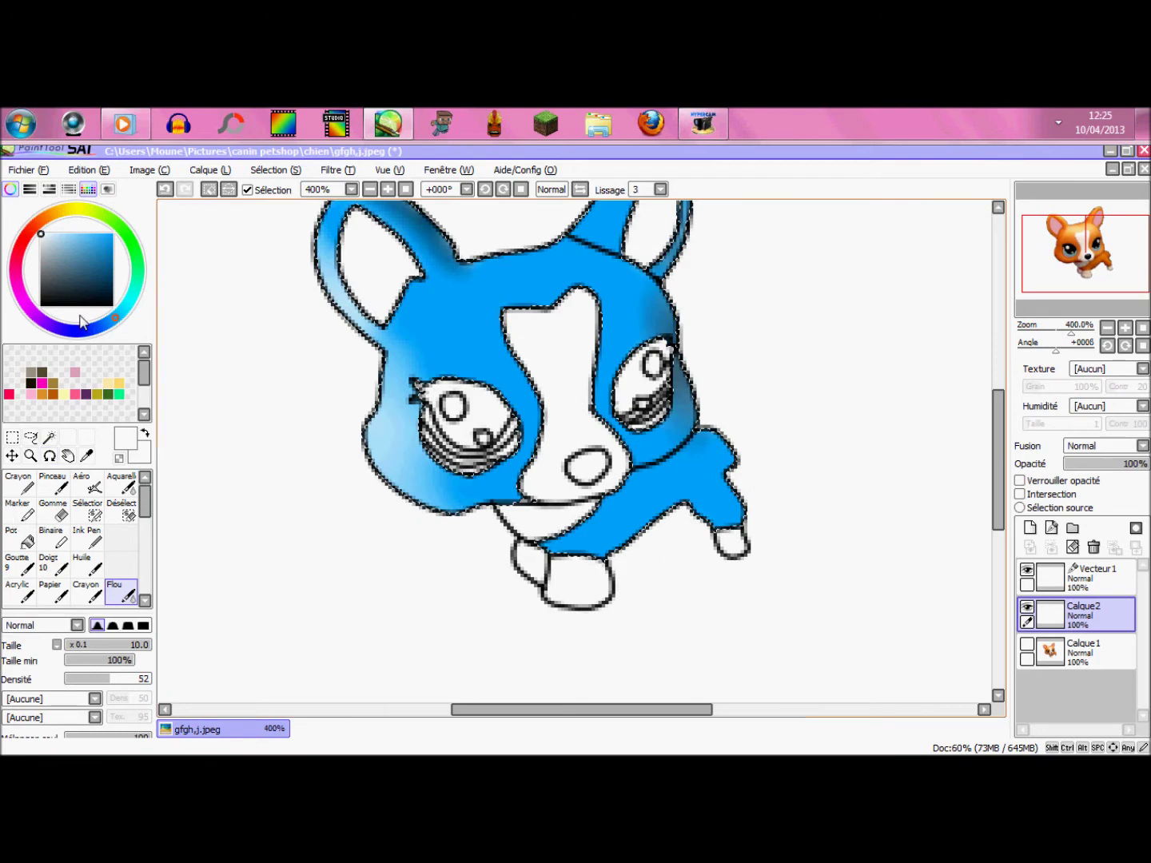
left_click(41, 306)
left_click(87, 483)
mouse_move(723, 461)
left_mouse_down()
mouse_move(742, 528)
mouse_move(720, 455)
left_mouse_up()
left_click(120, 593)
left_click_drag(739, 520, 690, 432)
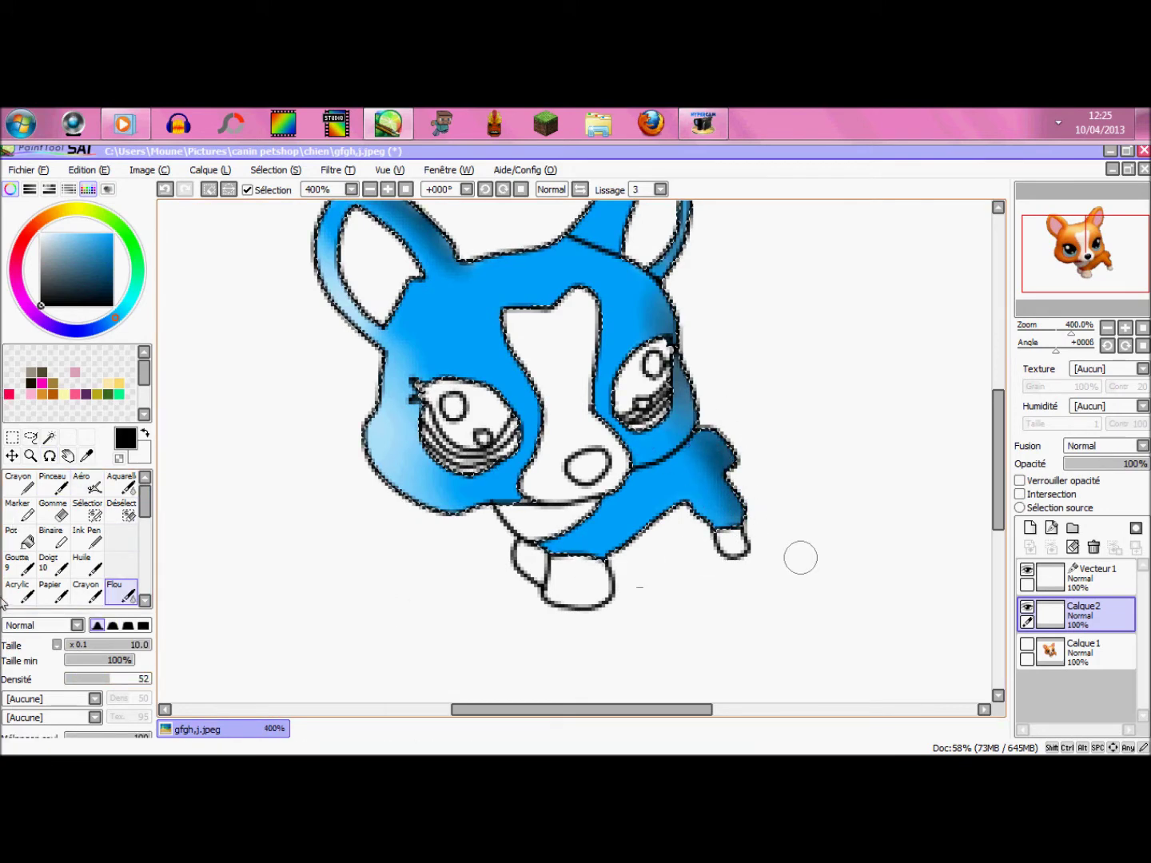
- Airbrush a white highlight on the blue chest above the front paw, and blend it with the Flou brush
left_click(41, 235)
left_click(87, 484)
mouse_move(550, 547)
left_mouse_down()
mouse_move(591, 591)
mouse_move(639, 557)
mouse_move(545, 545)
mouse_move(629, 524)
mouse_move(507, 562)
left_mouse_up()
left_click(120, 592)
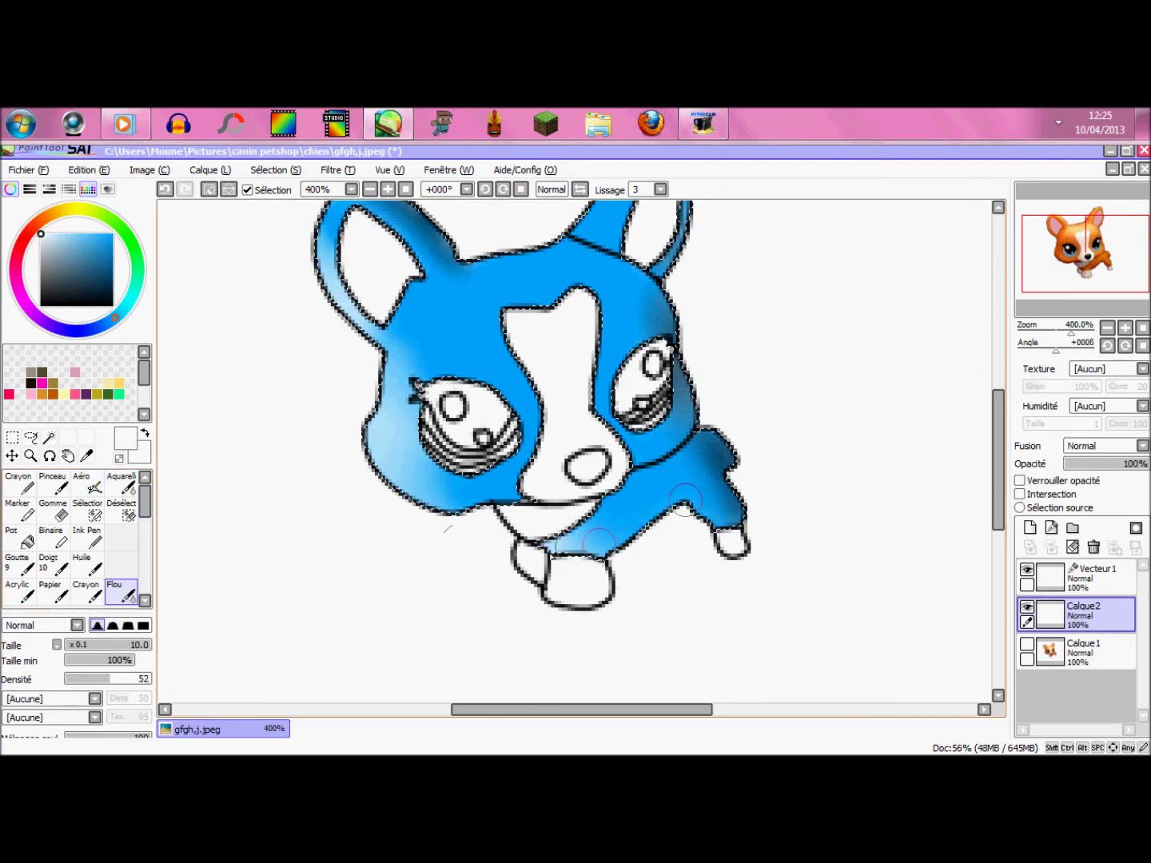
- Clear the selection and make the Vecteur1 layer active
left_click(210, 190)
scroll(251, 211, "down", 2)
left_click_drag(999, 484, 1000, 474)
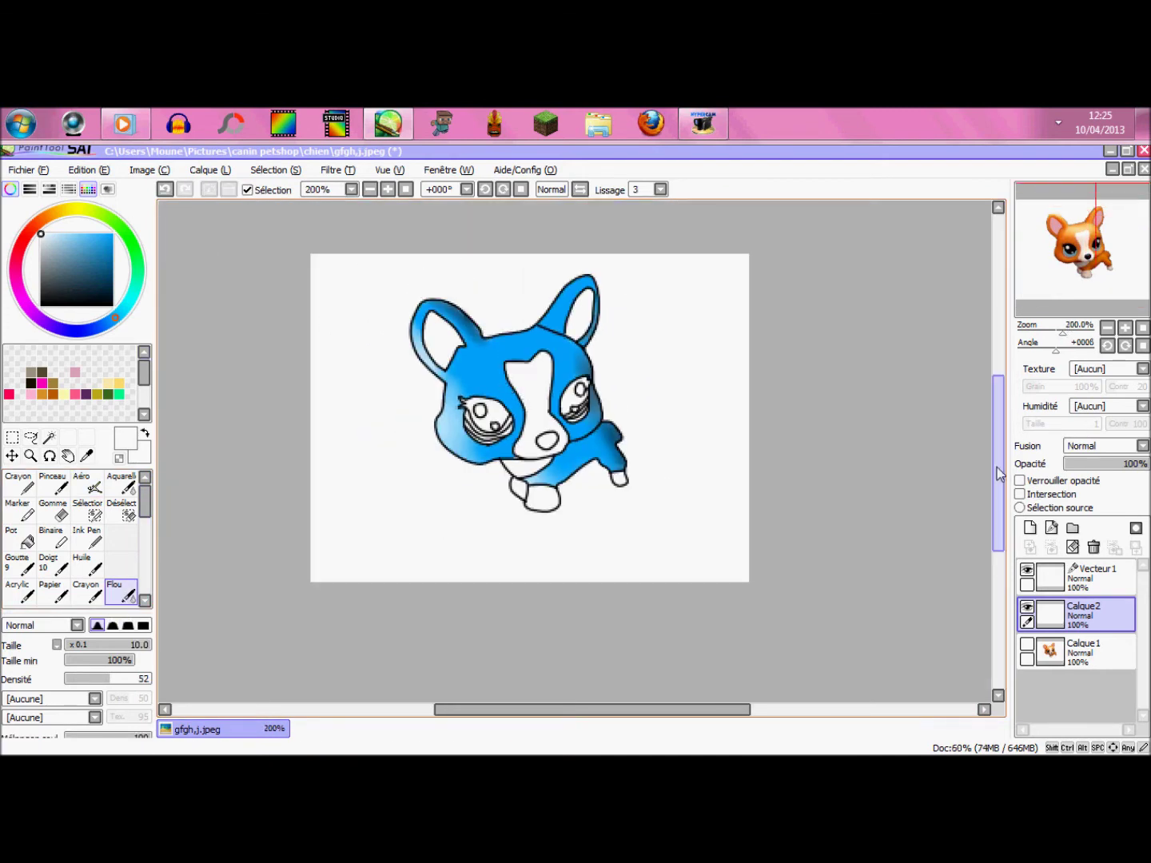
scroll(881, 596, "up", 1)
left_click(1095, 578)
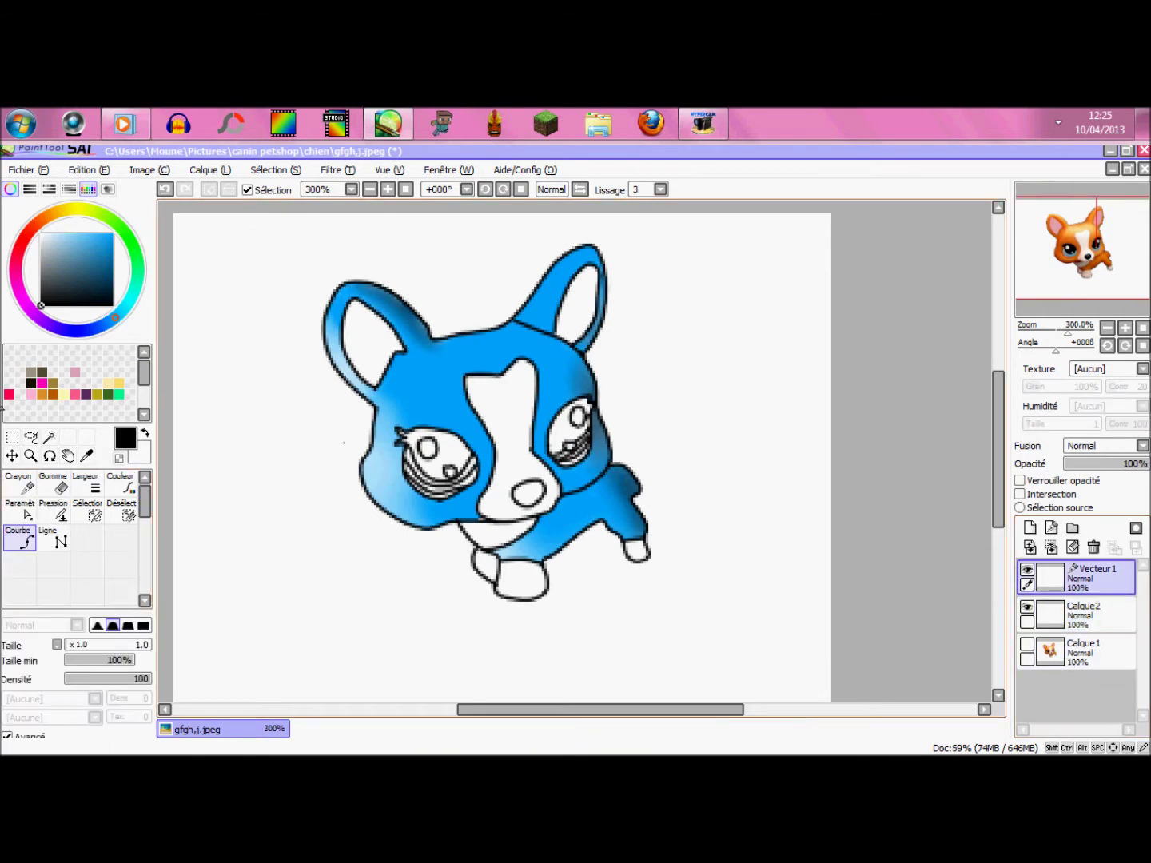
- Show Calque1, trace the mouth lines below the nose with the Courbe tool in black, and hide Calque1
left_click(1028, 644)
scroll(430, 529, "up", 4)
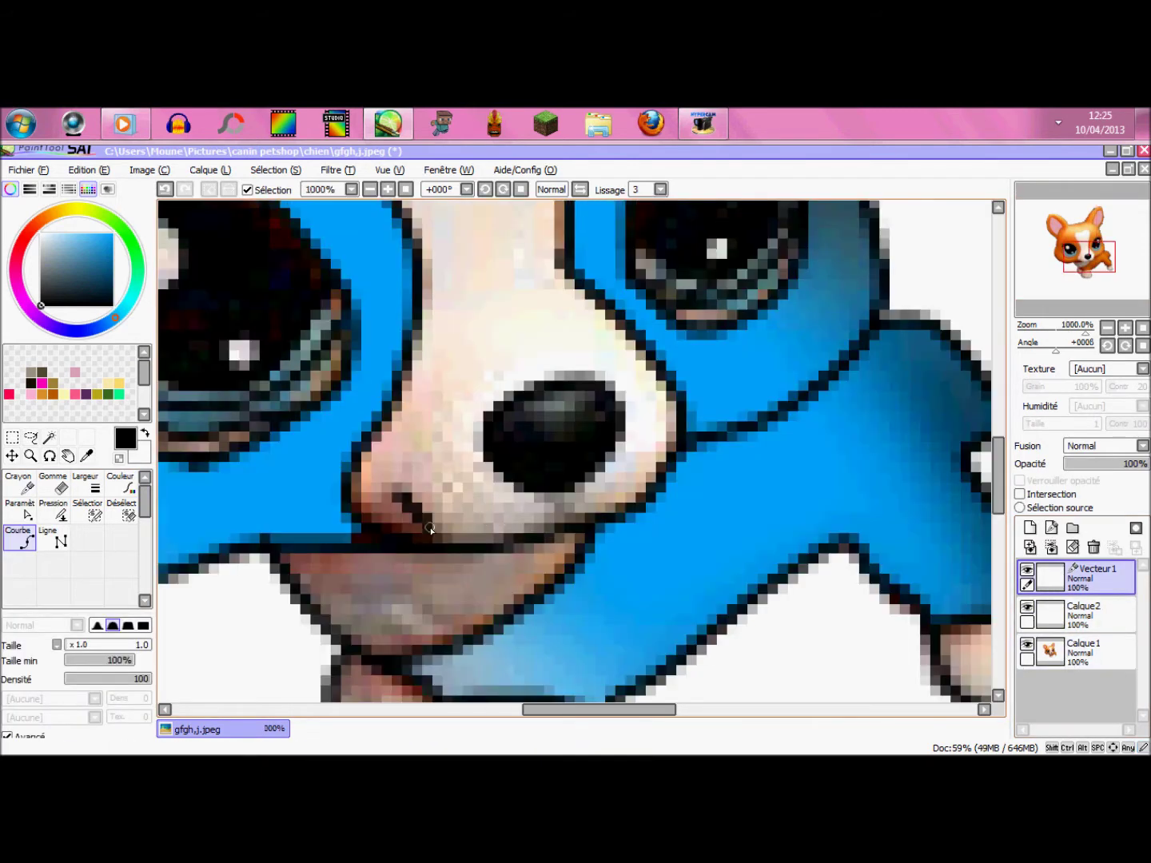
scroll(430, 528, "down", 1)
scroll(634, 523, "down", 2)
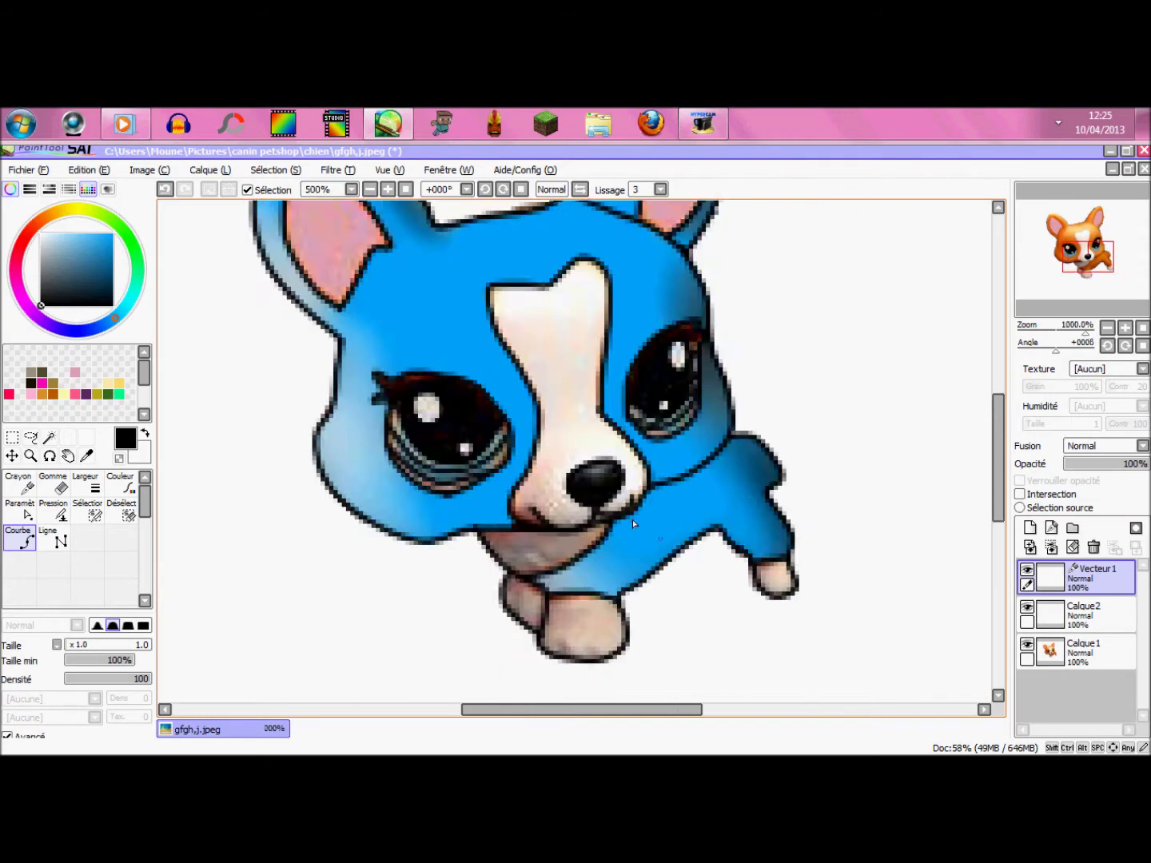
scroll(633, 524, "down", 3)
left_click(1027, 644)
left_click_drag(996, 459, 997, 484)
left_click_drag(560, 709, 615, 710)
scroll(384, 398, "up", 2)
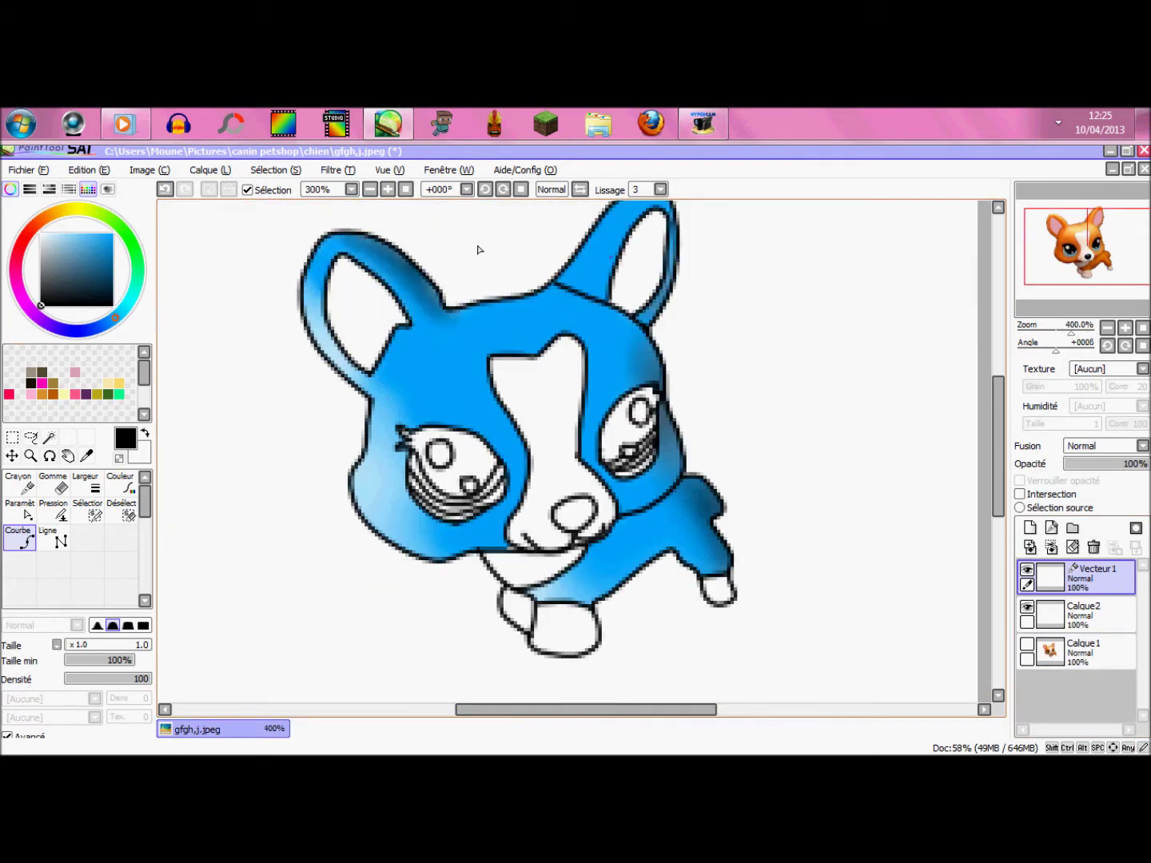
scroll(479, 251, "up", 4)
left_click(372, 485)
left_click(421, 384)
left_click(501, 412)
left_click(554, 394)
left_click(609, 412)
left_click(610, 462)
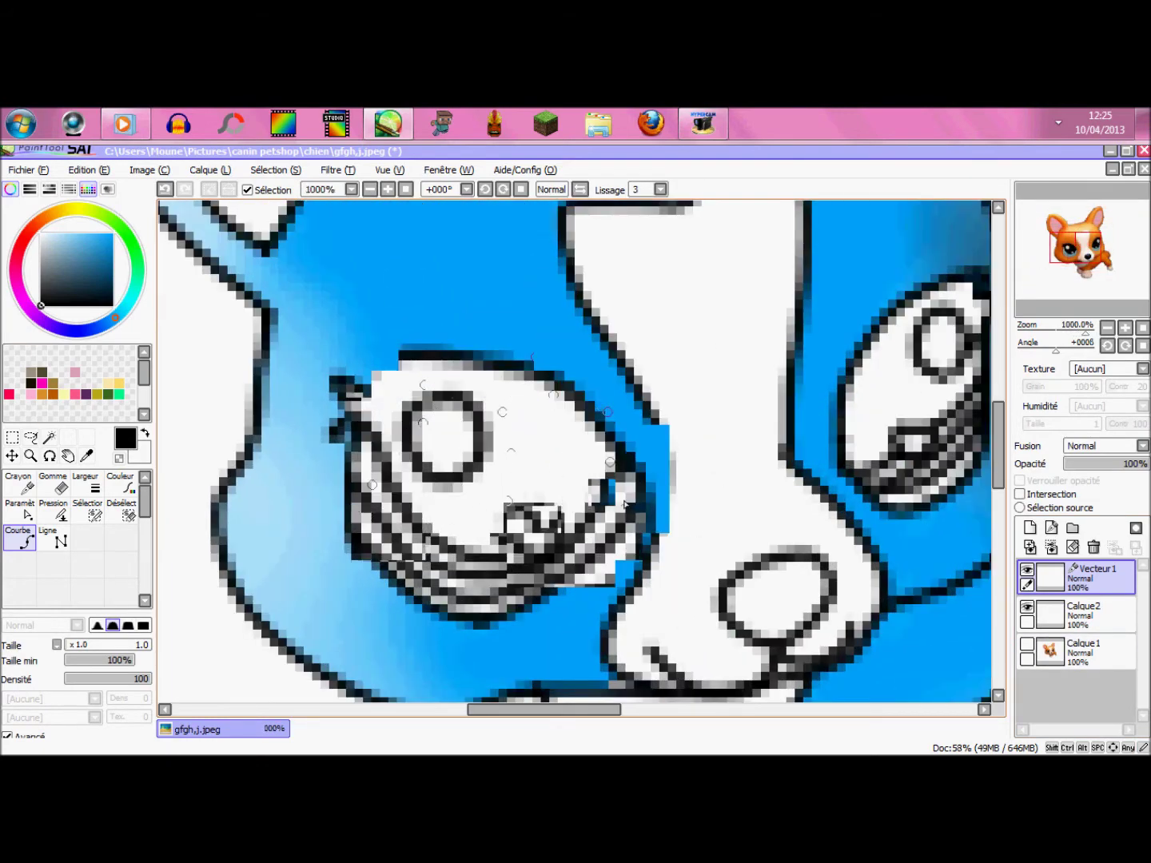
- Erase the large round highlight outline in the upper part of both eyes with the Gomme tool
left_click(61, 484)
mouse_move(433, 478)
left_mouse_down()
mouse_move(455, 491)
mouse_move(427, 483)
mouse_move(400, 423)
mouse_move(384, 441)
left_mouse_up()
scroll(384, 442, "up", 1)
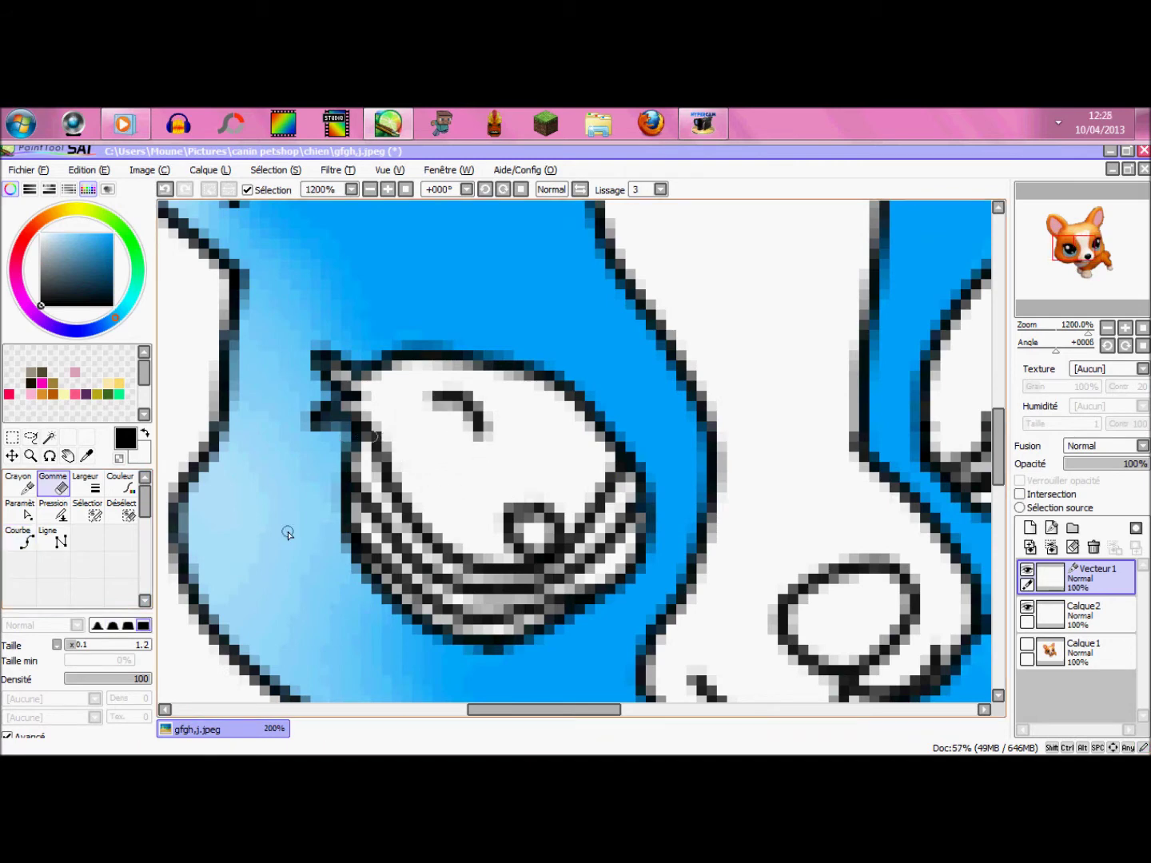
left_click_drag(430, 395, 484, 439)
scroll(483, 452, "down", 3)
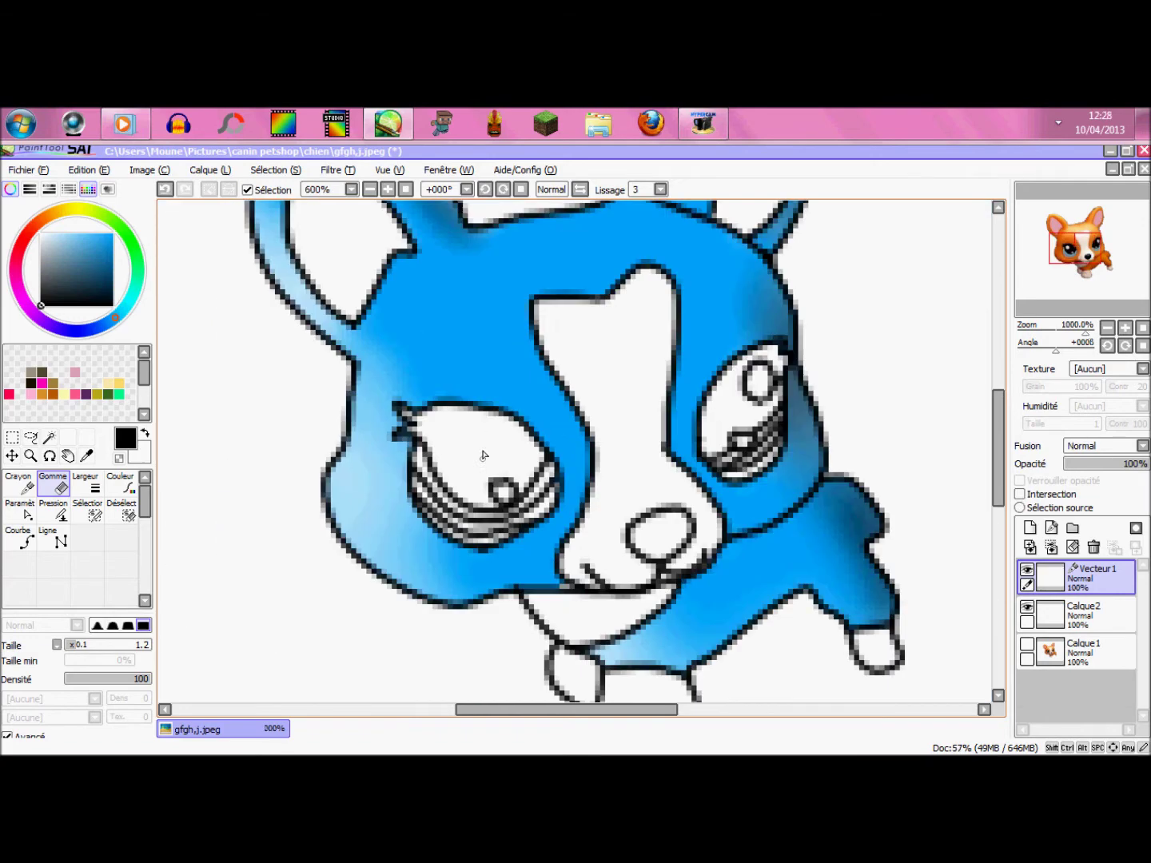
scroll(809, 371, "up", 4)
mouse_move(753, 403)
left_mouse_down()
mouse_move(740, 433)
mouse_move(688, 463)
mouse_move(699, 376)
mouse_move(747, 440)
left_mouse_up()
scroll(708, 460, "down", 4)
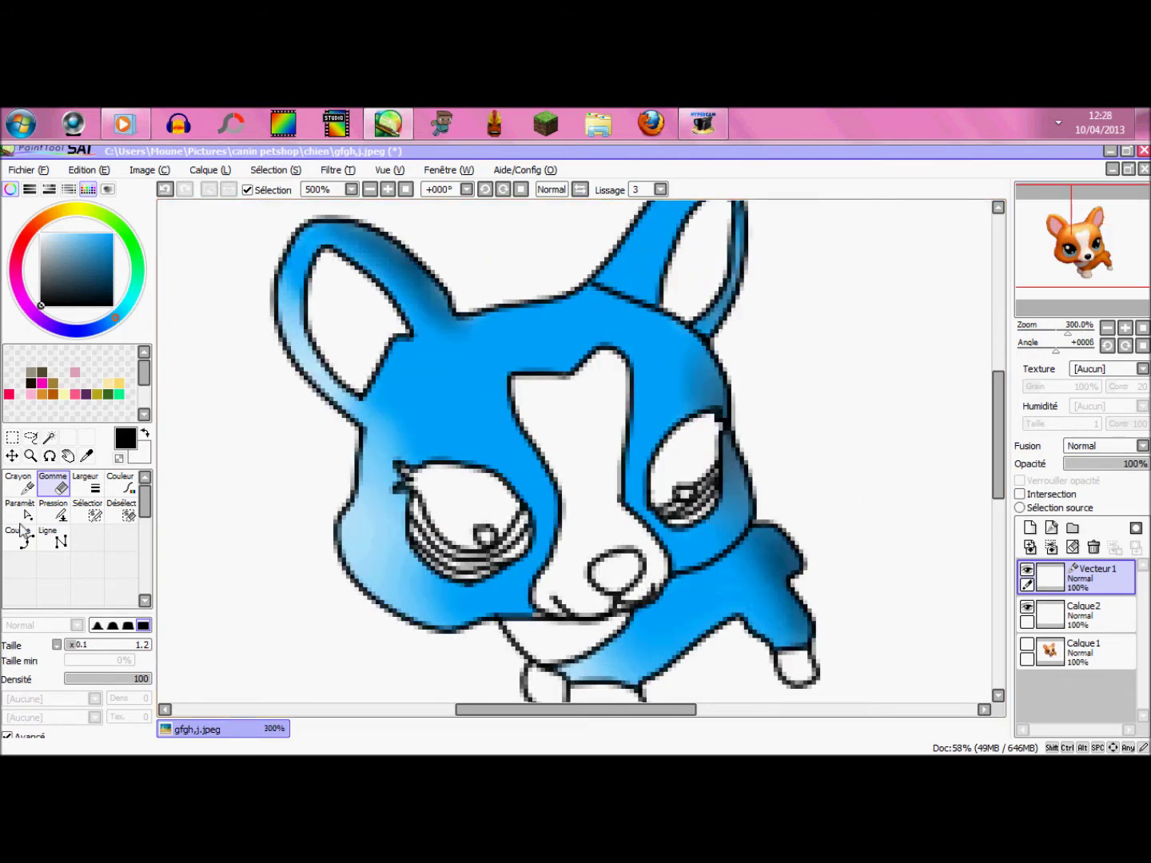
- Set the Ligne tool to size 0.9 and draw a five-pointed star in the upper part of the left eye
left_click(54, 541)
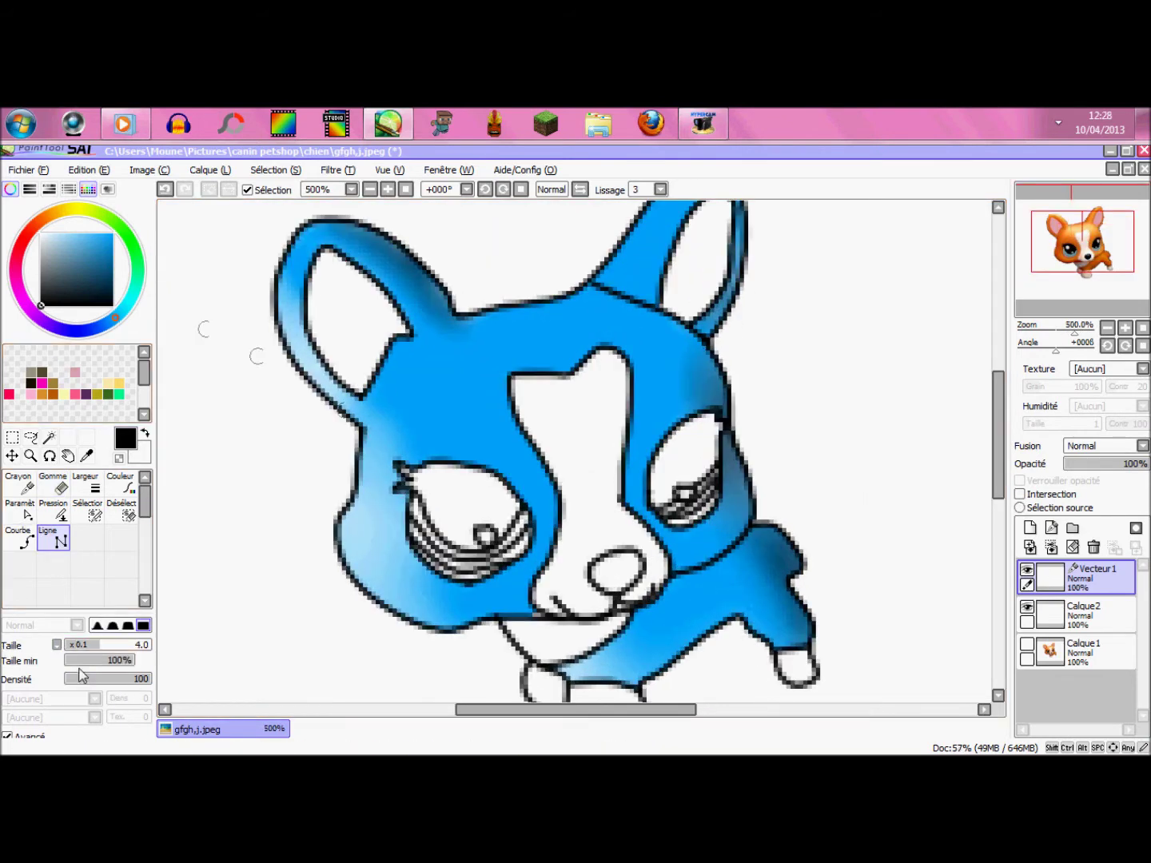
left_click_drag(83, 647, 75, 647)
scroll(442, 500, "up", 5)
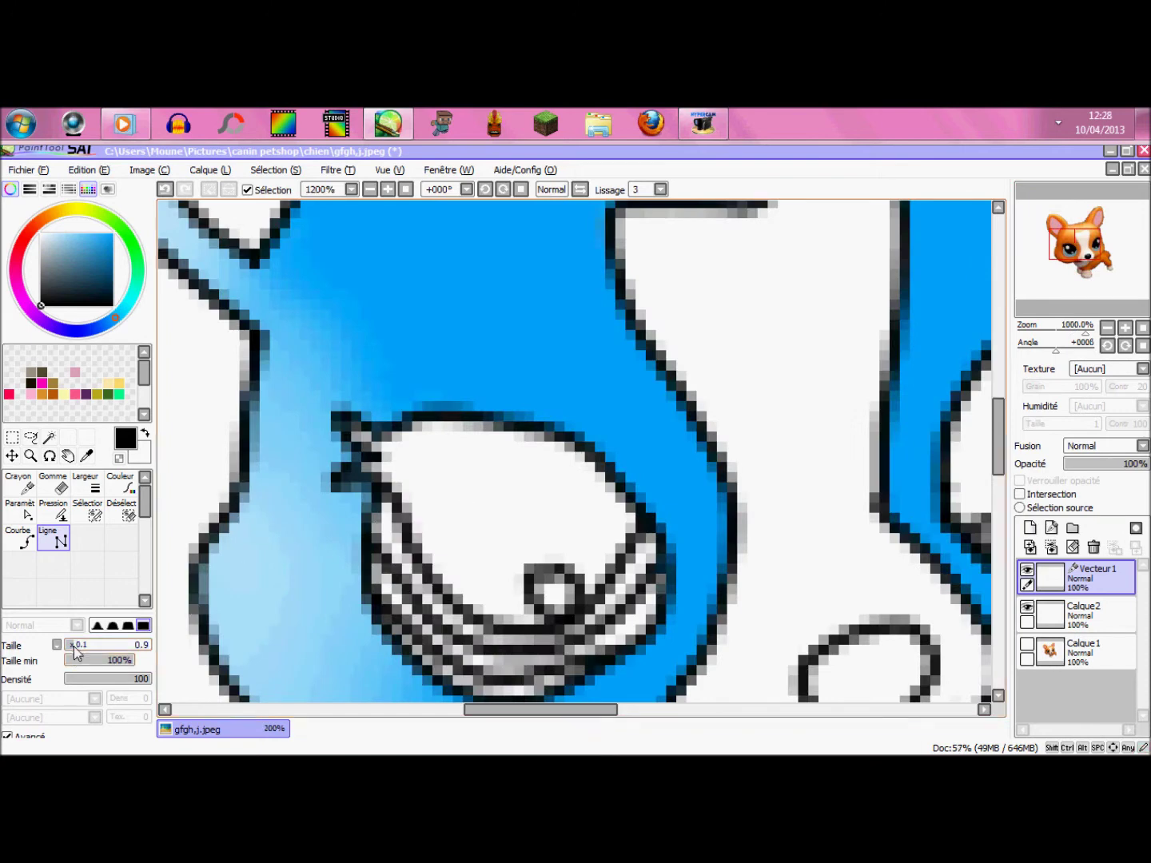
left_click(454, 480)
left_click(464, 447)
left_click(486, 485)
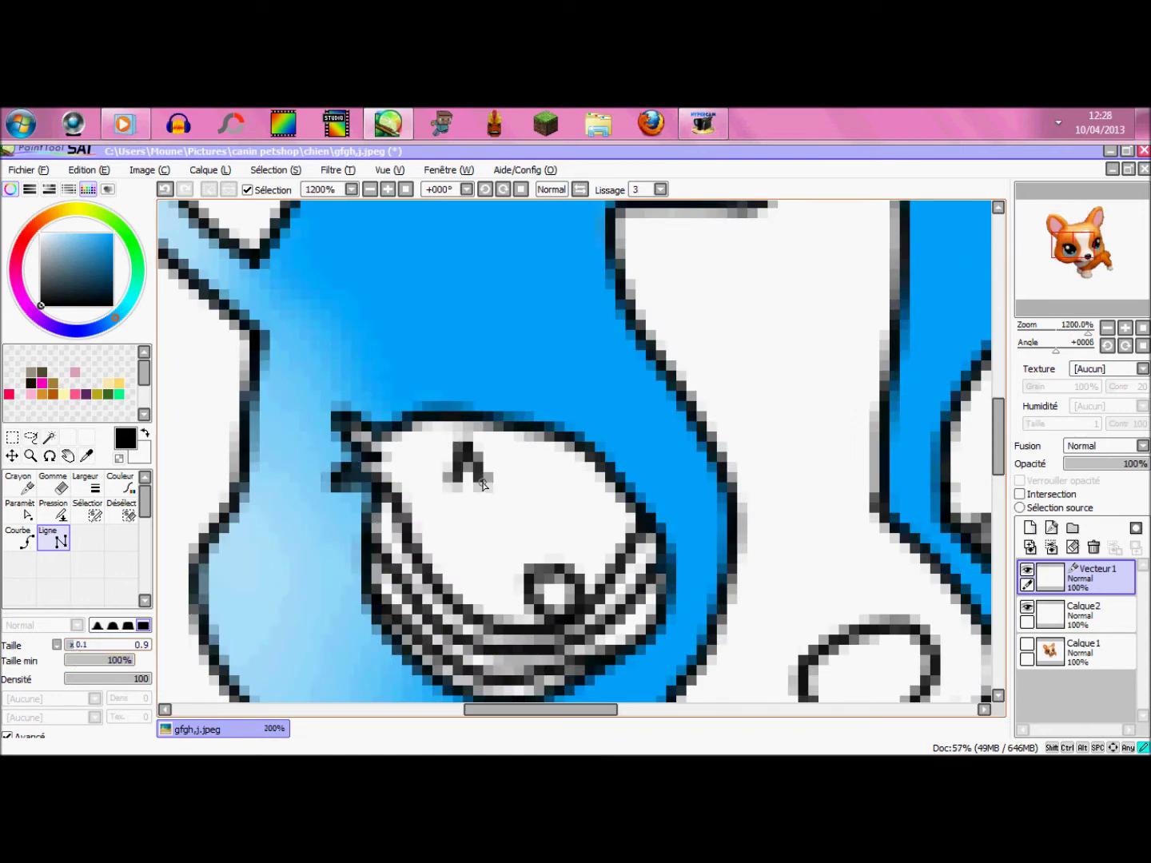
left_click(520, 488)
left_click(497, 515)
left_click(512, 558)
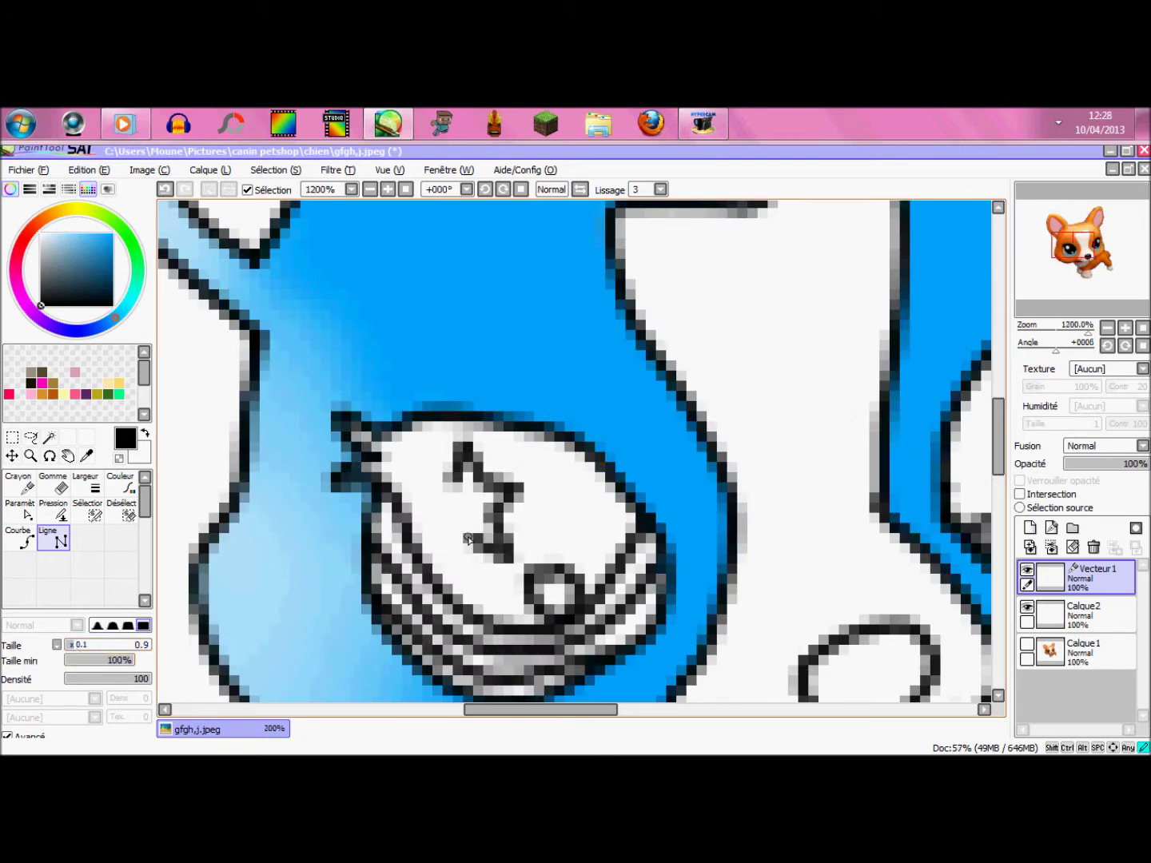
left_click(435, 552)
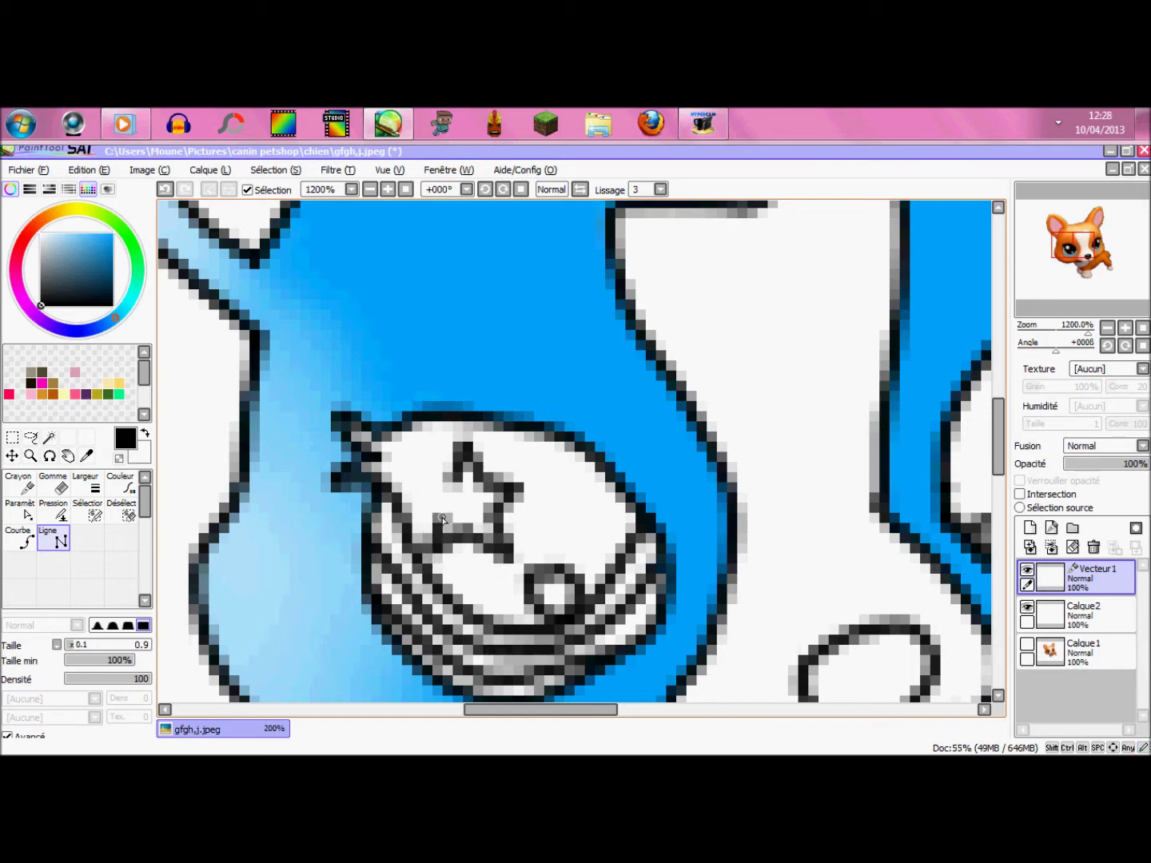
double_click(462, 485)
scroll(590, 566, "down", 7)
- Draw a matching five-pointed star in the upper part of the right eye with the Ligne tool
scroll(783, 580, "up", 3)
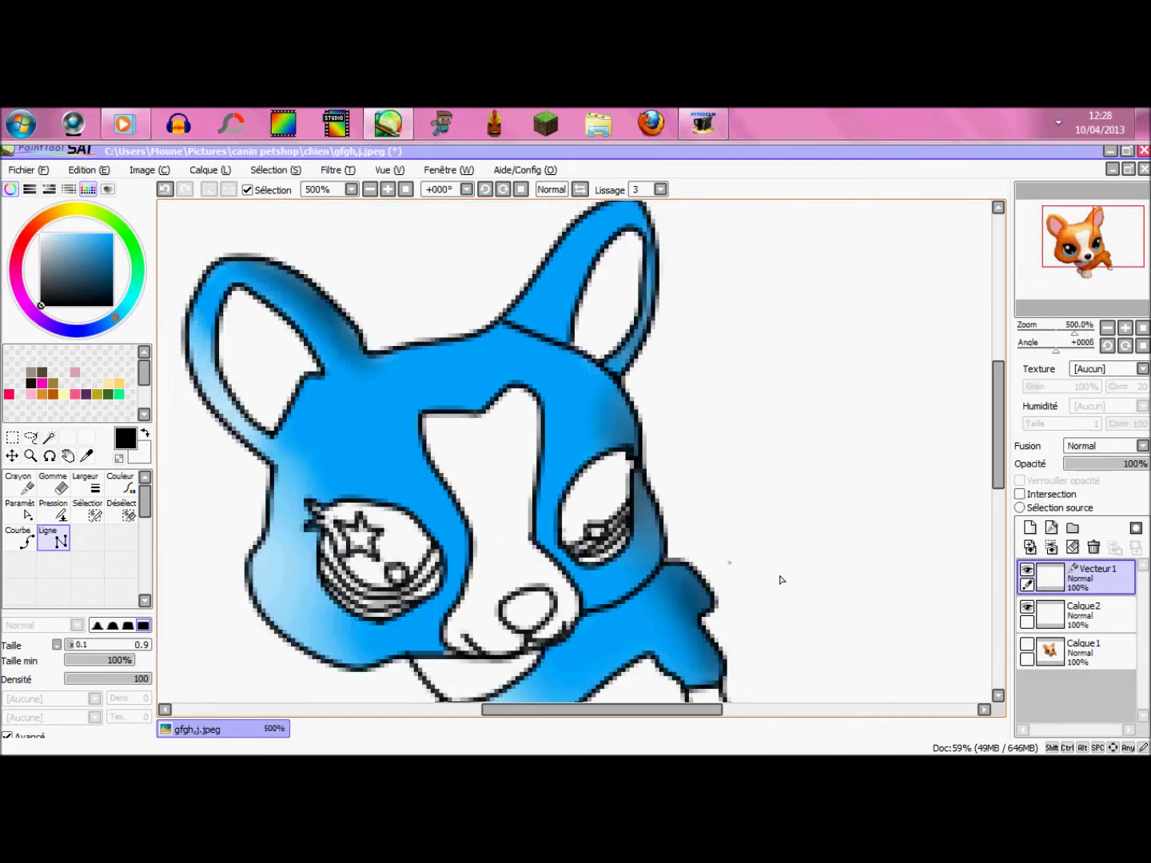
left_click(1026, 646)
left_click(1027, 644)
scroll(600, 453, "up", 4)
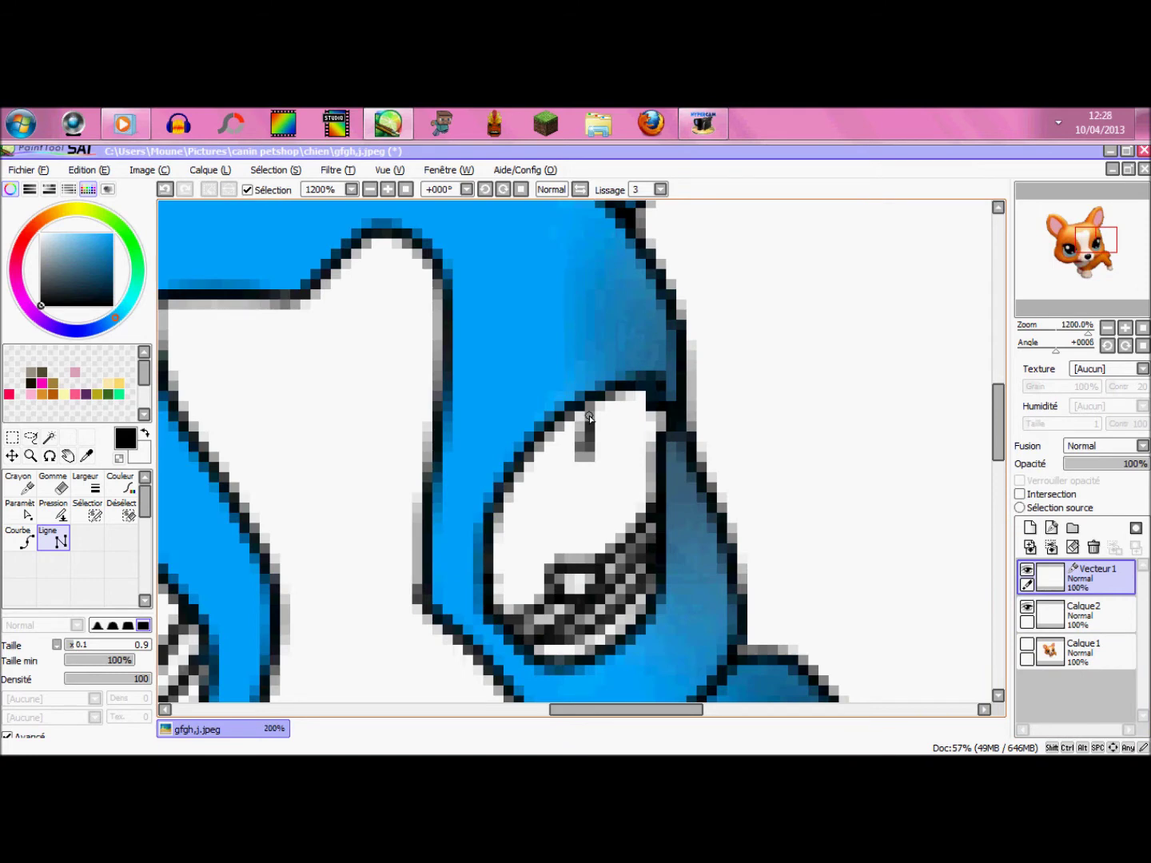
left_click(648, 504)
left_click(601, 497)
left_click(592, 537)
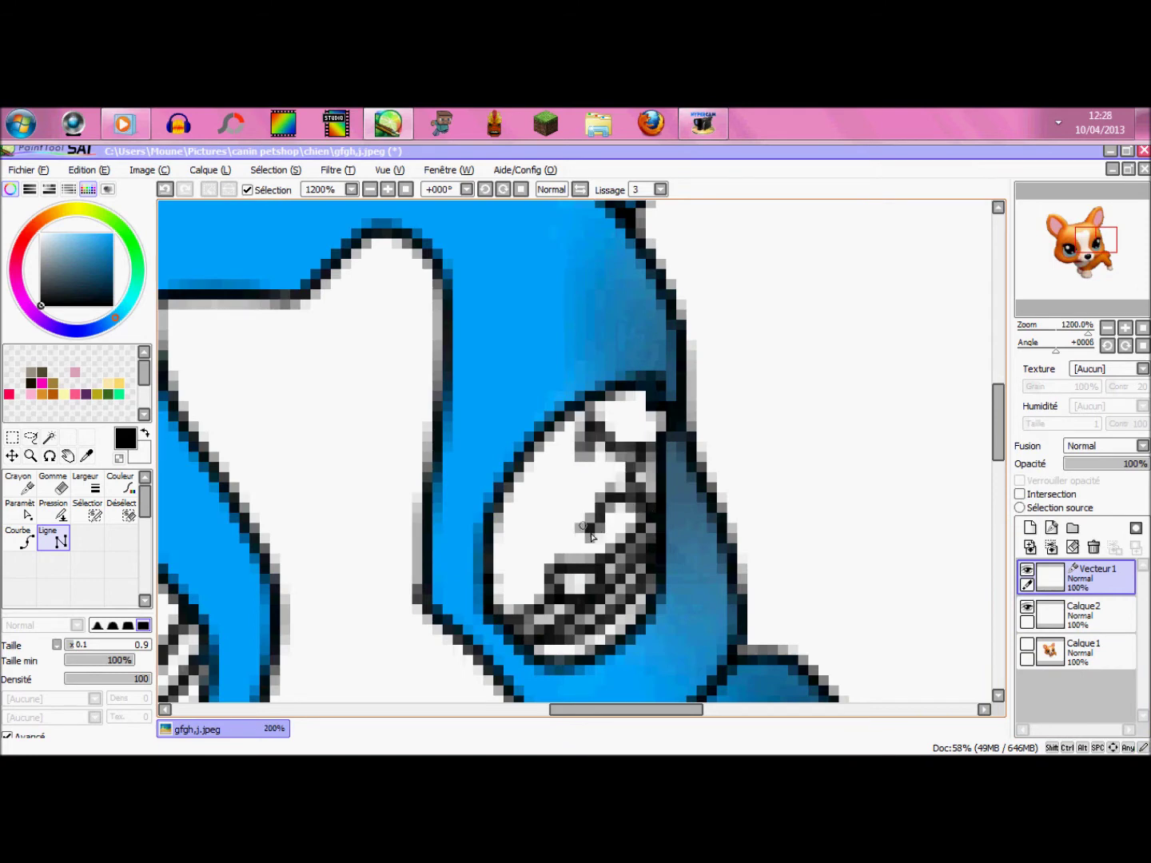
left_click(581, 490)
left_click(540, 477)
scroll(587, 459, "down", 6)
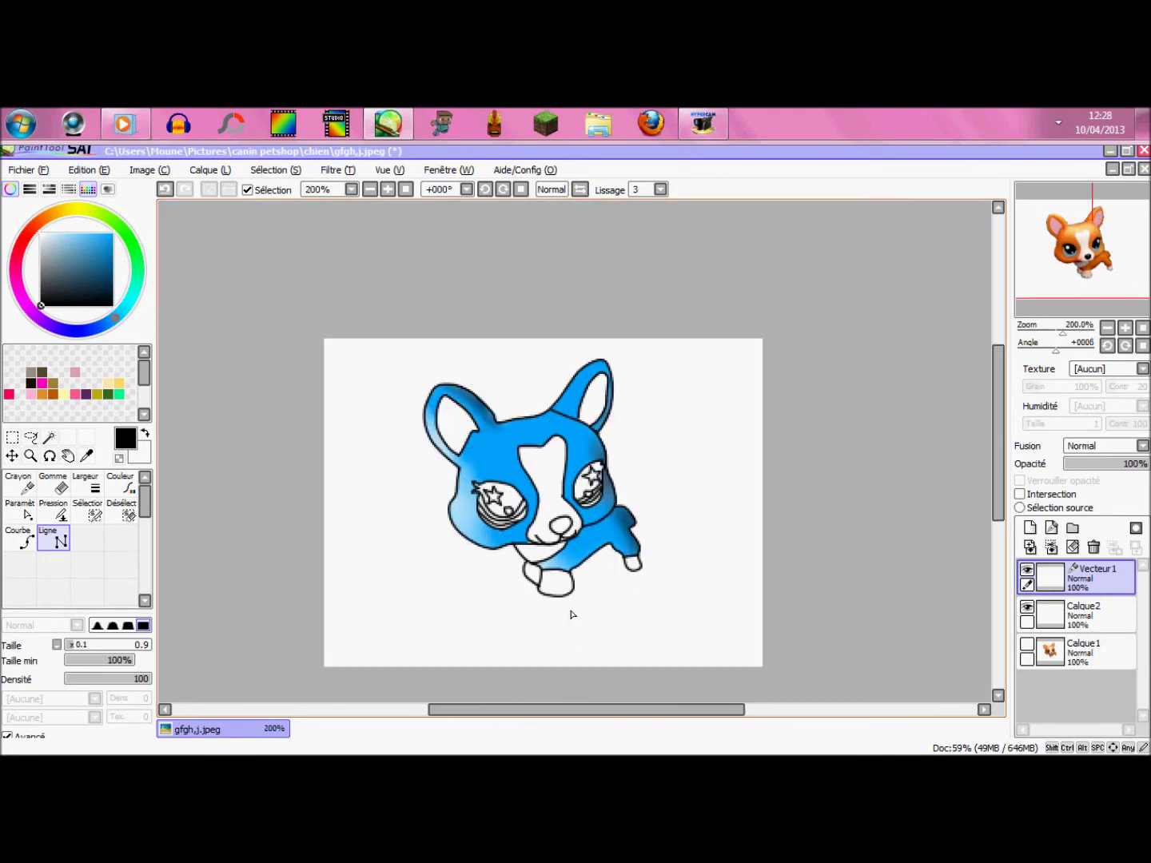
- Select the white face stripe and muzzle on Vecteur1 with the magic wand, including the small gap below the nose
left_click(62, 543)
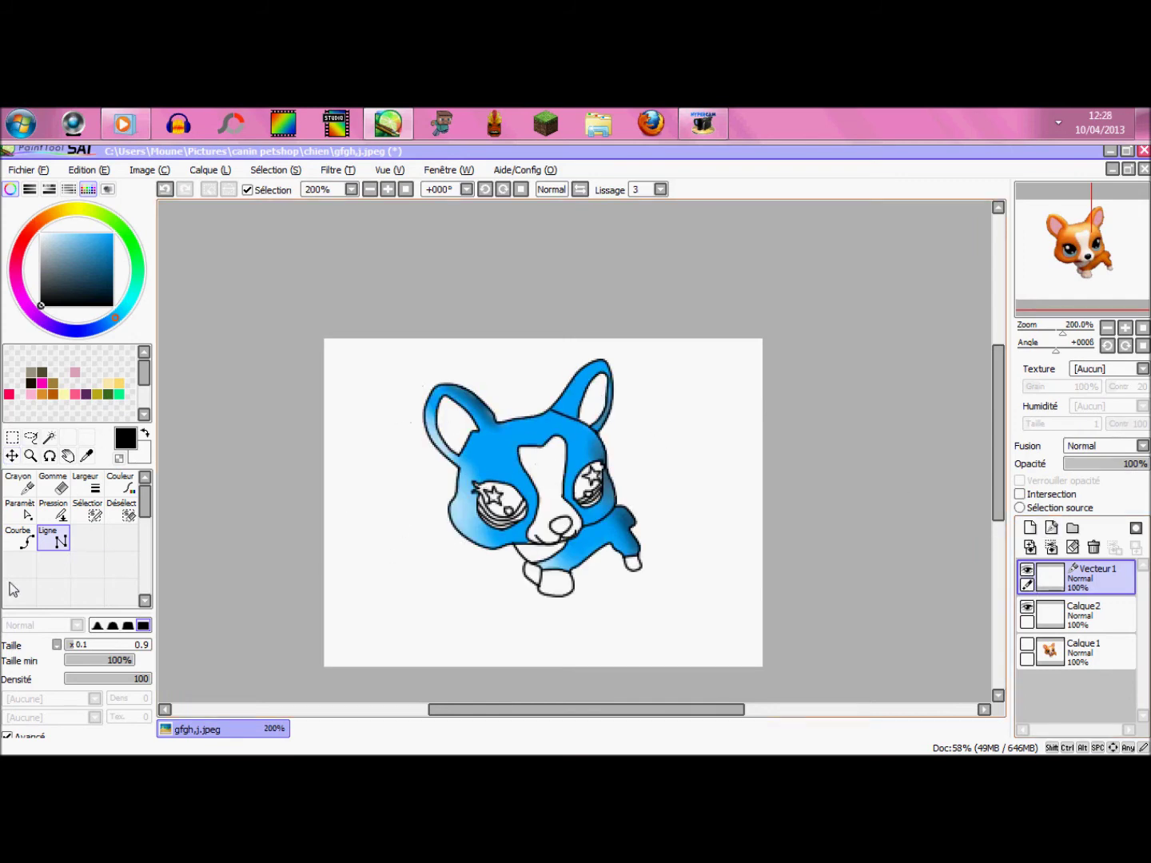
left_click(49, 438)
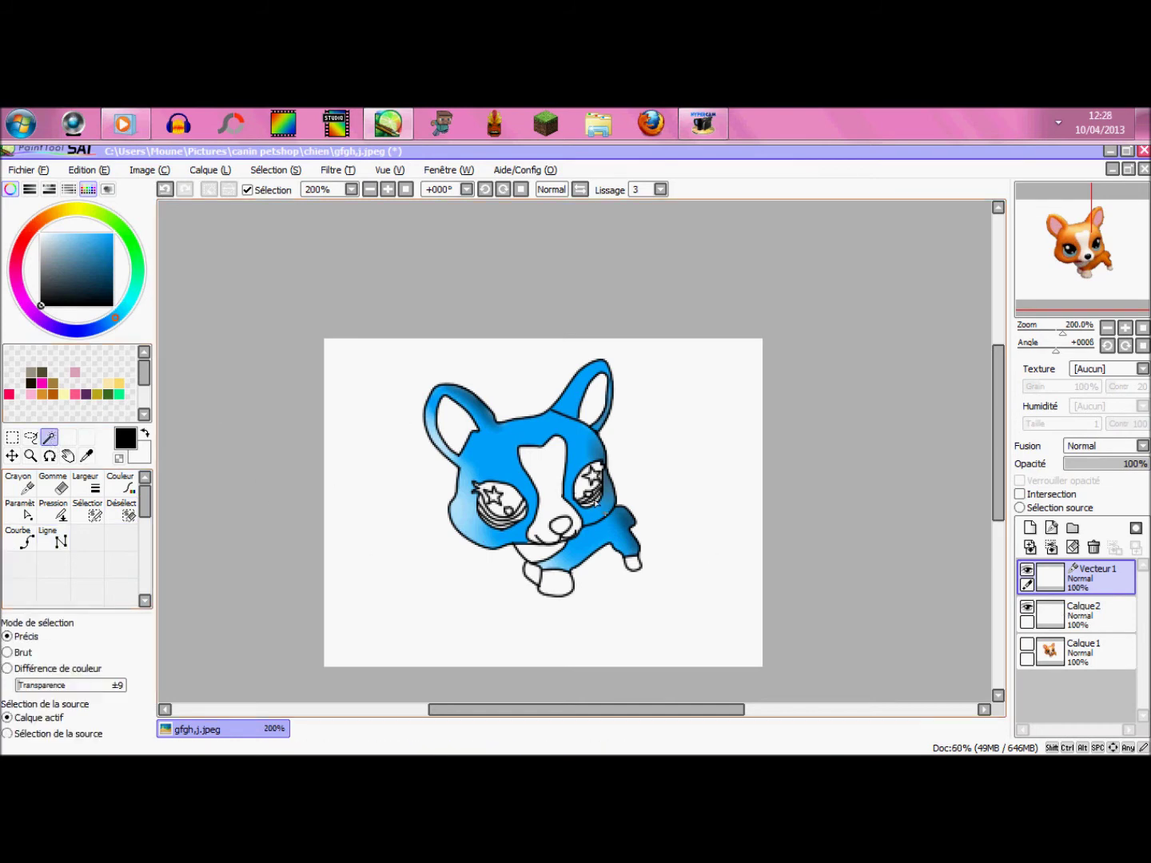
scroll(546, 502, "up", 4)
left_click(543, 459)
scroll(518, 617, "up", 2)
scroll(518, 618, "up", 1)
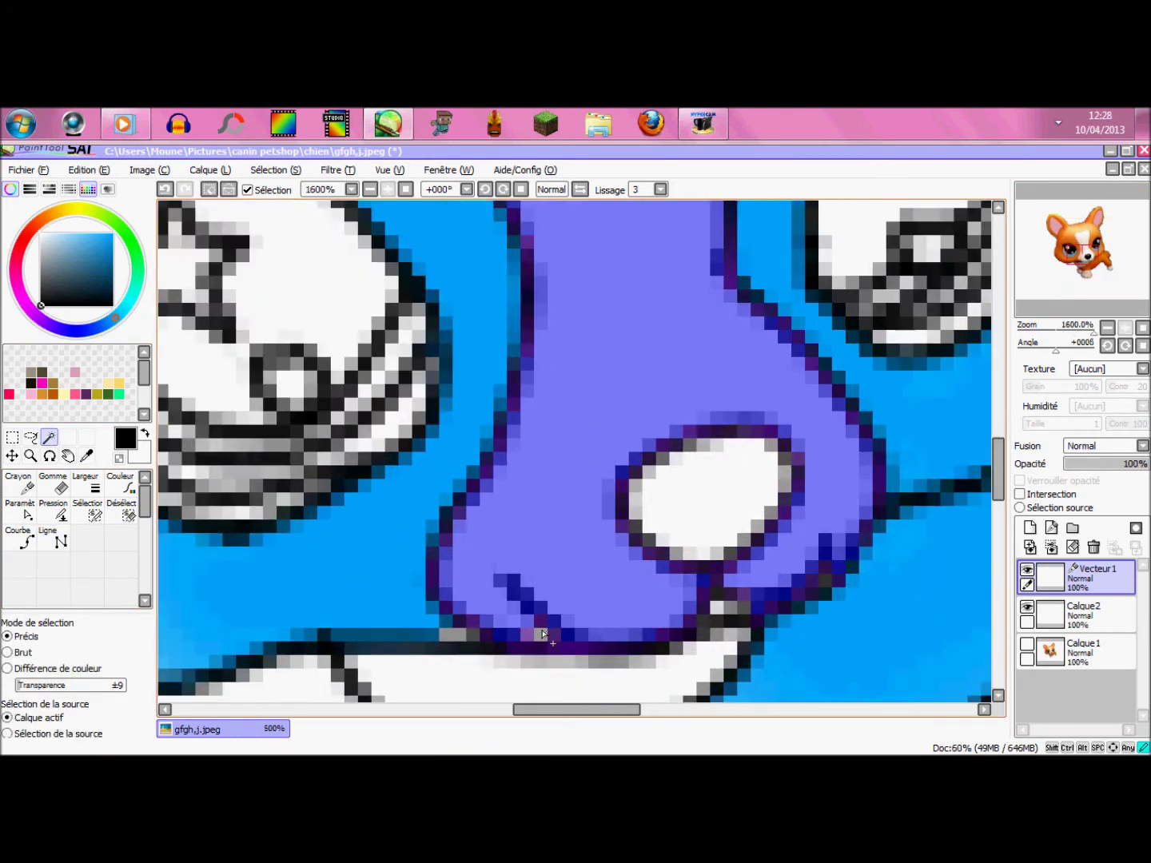
left_click(724, 608)
- Add the hind paw, both front paws and the chin area to the selection
scroll(703, 608, "down", 4)
left_click_drag(997, 434, 997, 459)
left_click(873, 580)
left_click(677, 627)
left_click(626, 596)
left_click(662, 543)
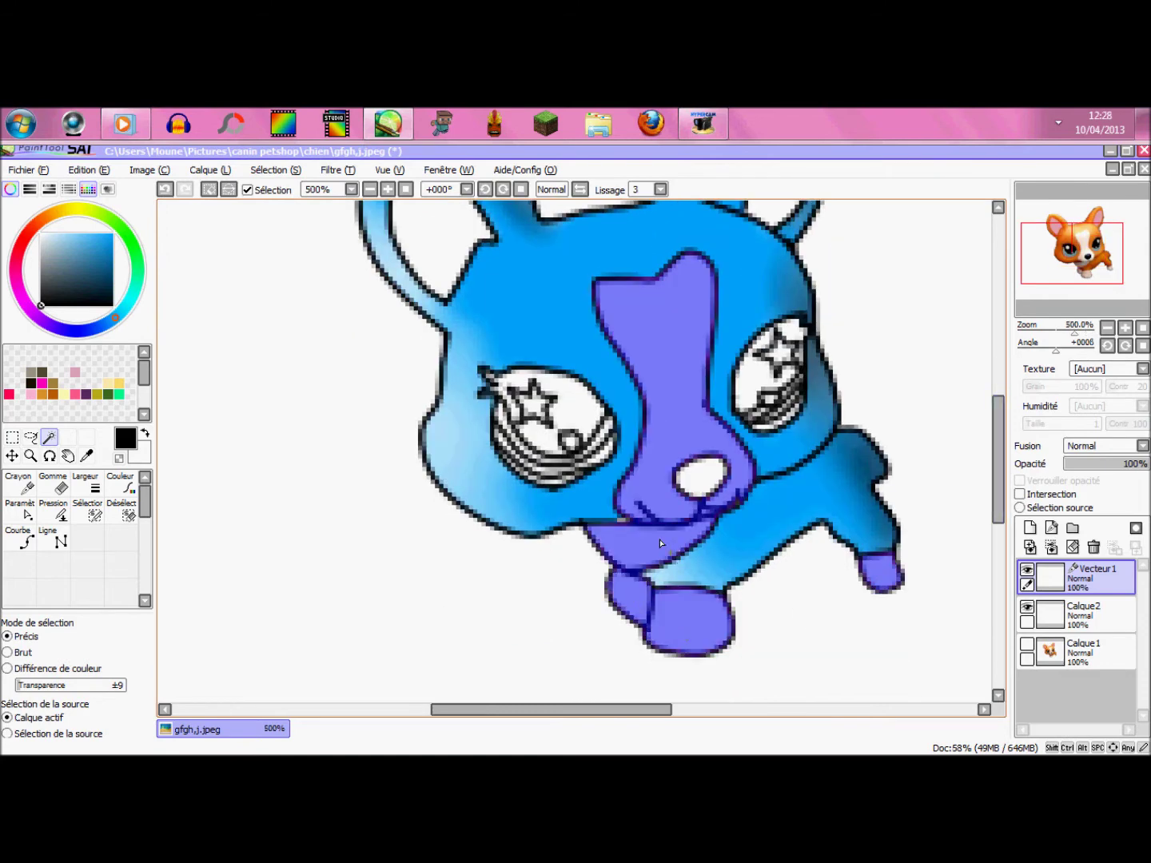
- Fill the selected face stripe, chin and paws with crimson on the Calque2 layer using the Pot tool
scroll(660, 544, "down", 3)
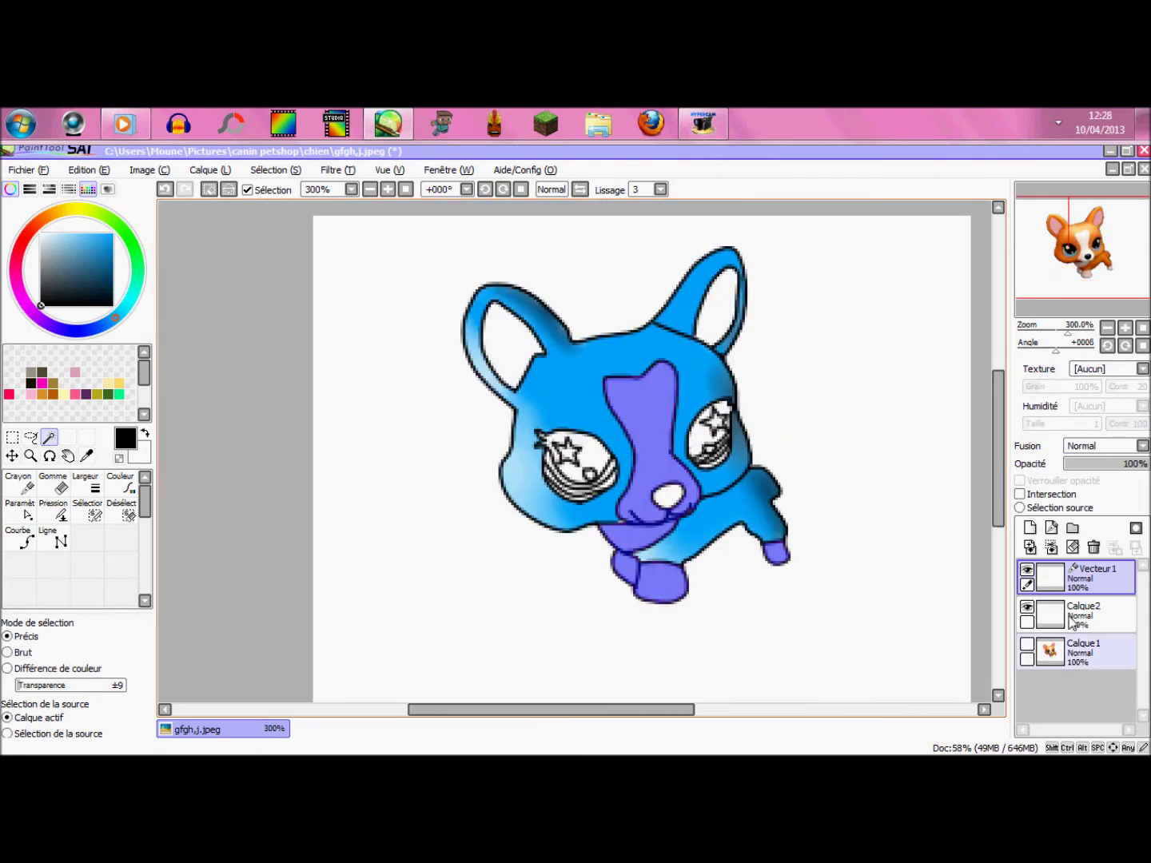
left_click(1072, 623)
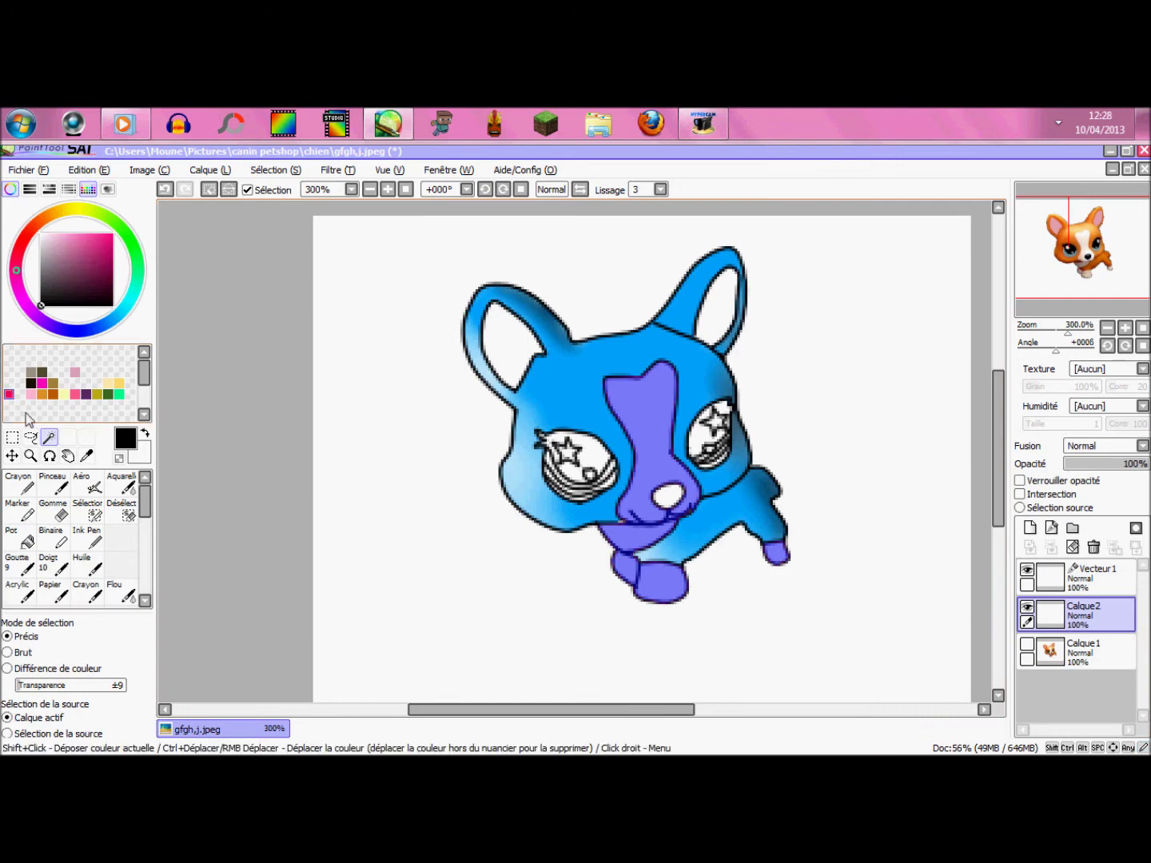
left_click(10, 394)
left_click(21, 541)
left_click(652, 440)
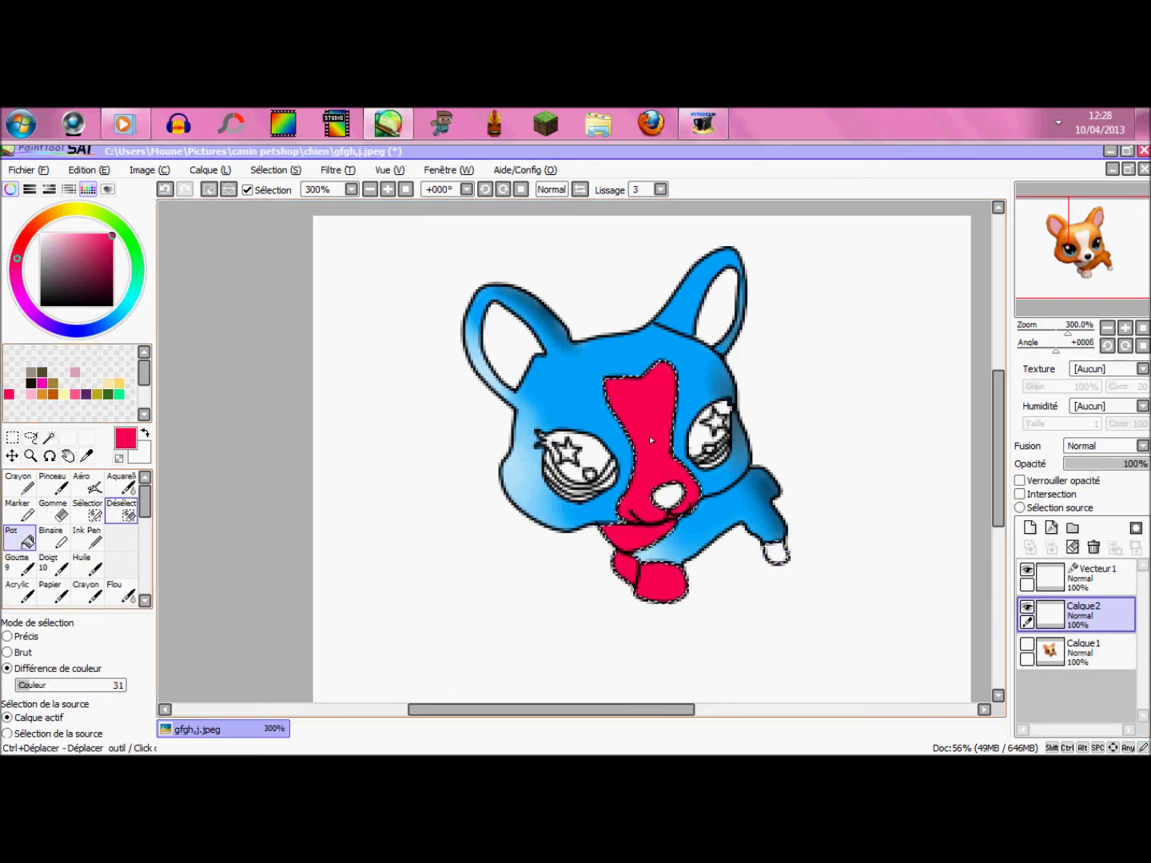
left_click(781, 560)
- Airbrush white highlights on the crimson face stripe, chin and paws, and blend them with the Flou brush
scroll(808, 398, "up", 1)
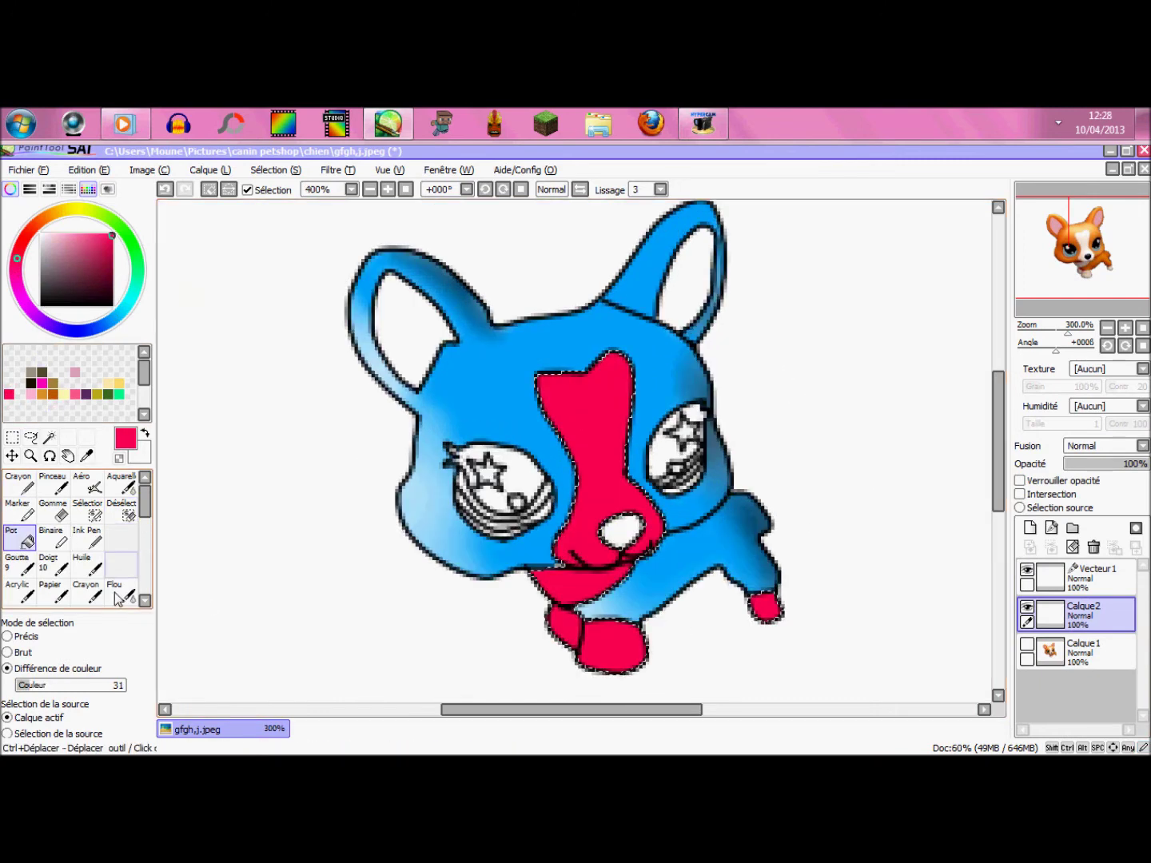
left_click(90, 484)
left_click(40, 234)
mouse_move(540, 392)
left_mouse_down()
mouse_move(582, 530)
mouse_move(577, 501)
mouse_move(574, 558)
mouse_move(569, 480)
mouse_move(572, 564)
mouse_move(560, 407)
mouse_move(582, 556)
mouse_move(561, 550)
mouse_move(551, 634)
mouse_move(590, 625)
mouse_move(586, 666)
left_mouse_up()
left_click(164, 189)
mouse_move(751, 595)
left_mouse_down()
mouse_move(810, 623)
mouse_move(779, 648)
left_mouse_up()
left_click_drag(587, 615, 533, 575)
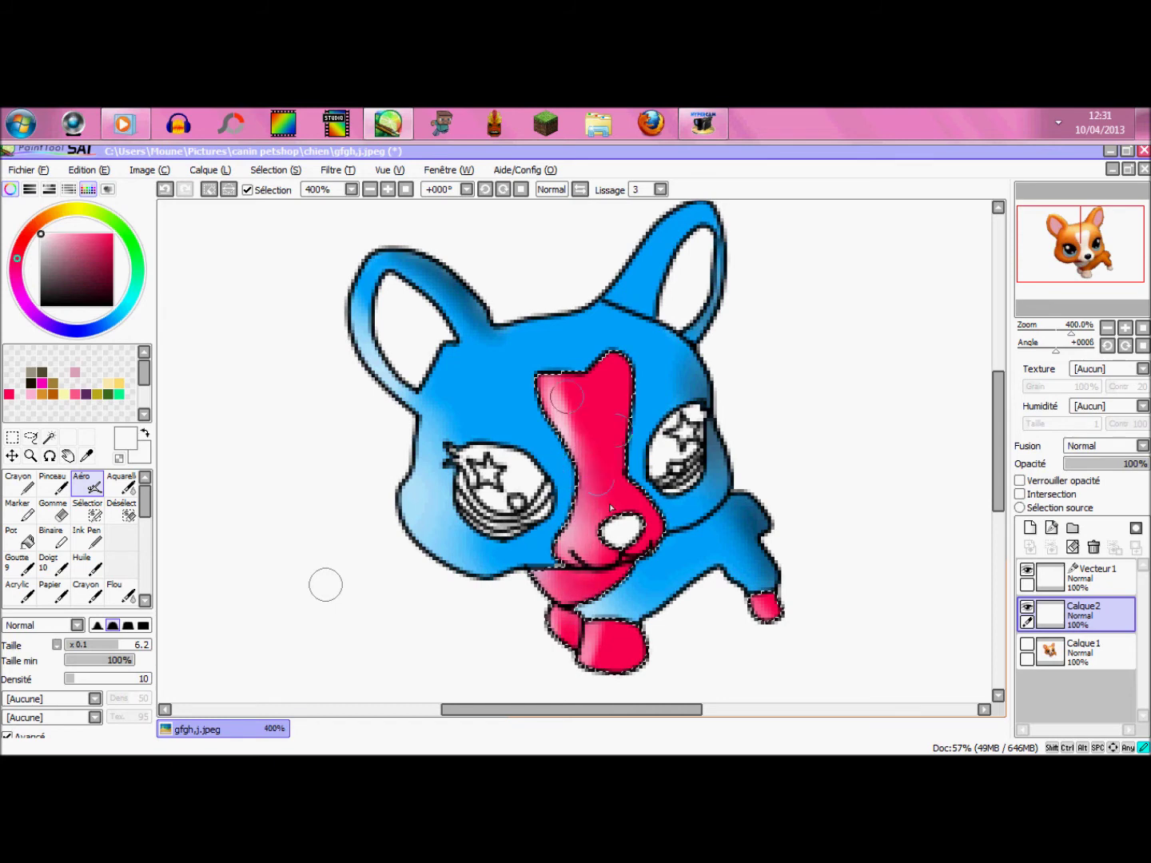
left_click_drag(540, 383, 579, 453)
left_click(119, 592)
left_click_drag(771, 614, 737, 602)
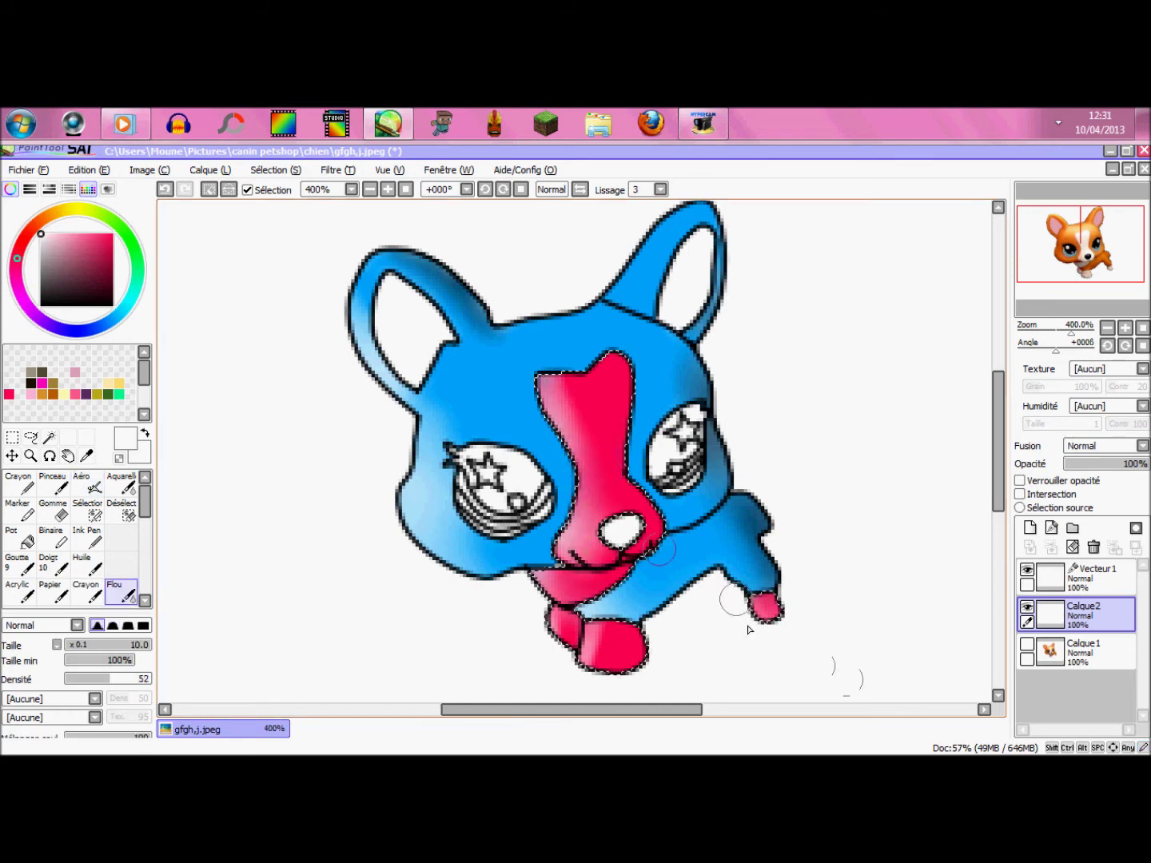
- Undo the last blur stroke and re-blend the white highlights on the crimson stripe, chin and paws with a resized Flou brush
left_click(165, 189)
left_click(114, 645)
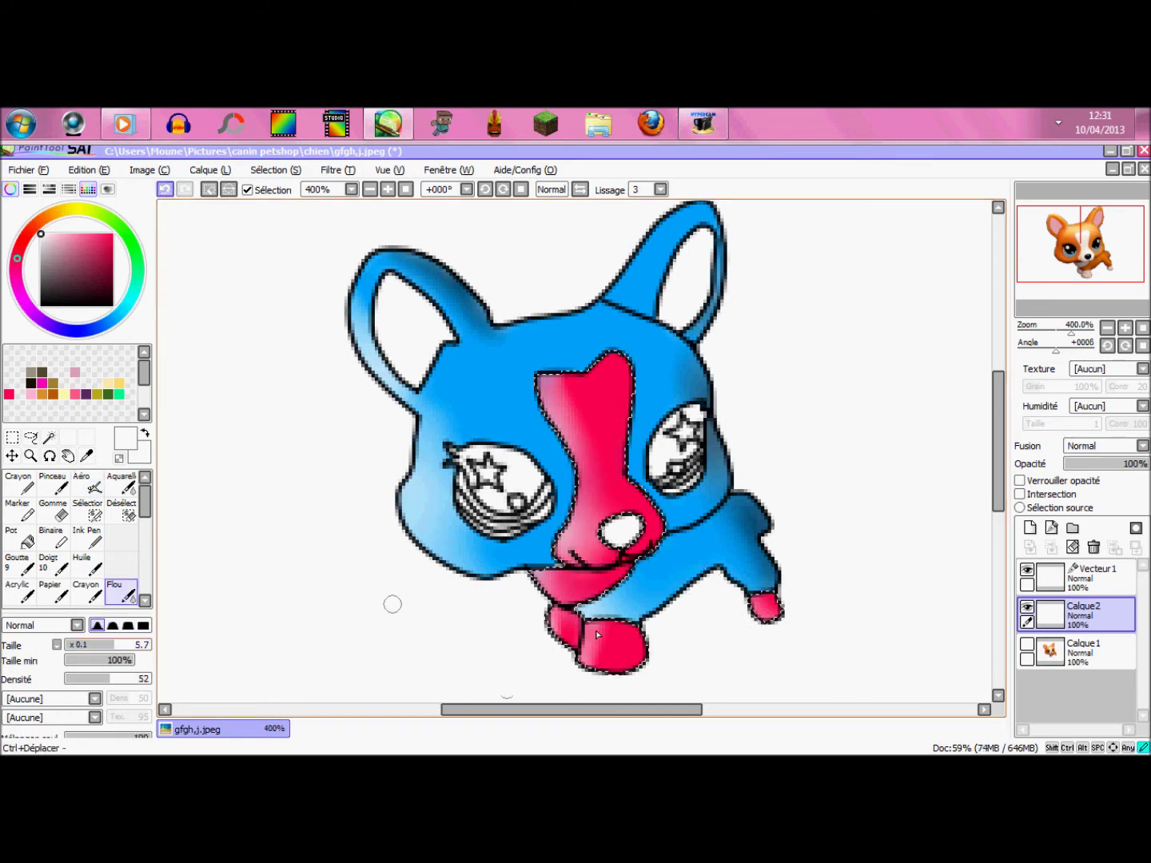
left_click(143, 645)
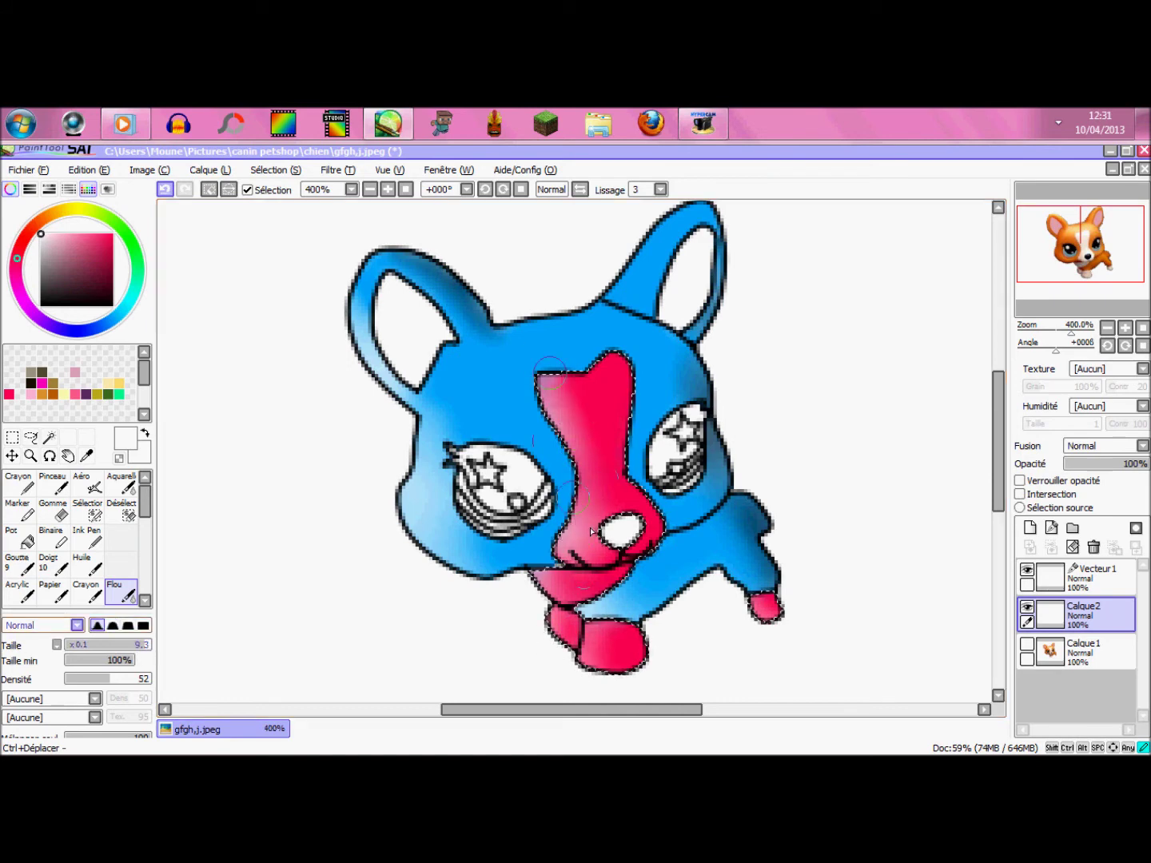
- Airbrush black shading along the edges of the crimson face stripe, muzzle, chin, front paws and hind paw on Calque2
left_click_drag(90, 285, 254, 463)
left_click(87, 484)
left_click_drag(643, 626, 643, 668)
left_click_drag(649, 554, 623, 569)
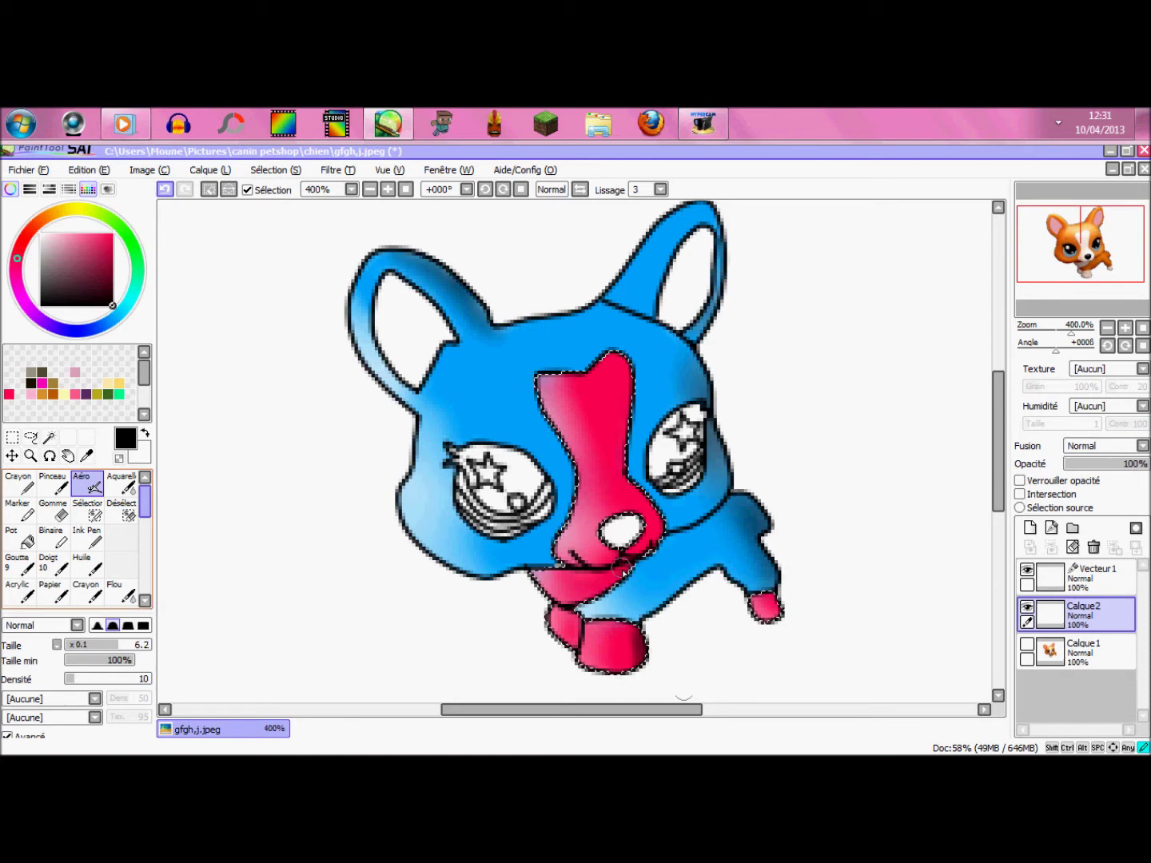
mouse_move(625, 363)
left_mouse_down()
mouse_move(626, 476)
mouse_move(658, 535)
left_mouse_up()
left_click_drag(779, 601, 776, 618)
mouse_move(577, 617)
left_mouse_down()
mouse_move(569, 647)
mouse_move(620, 574)
left_mouse_up()
- Blend the black shading on the crimson areas with the Flou brush at size 5.0 and clear the selection
left_click(120, 591)
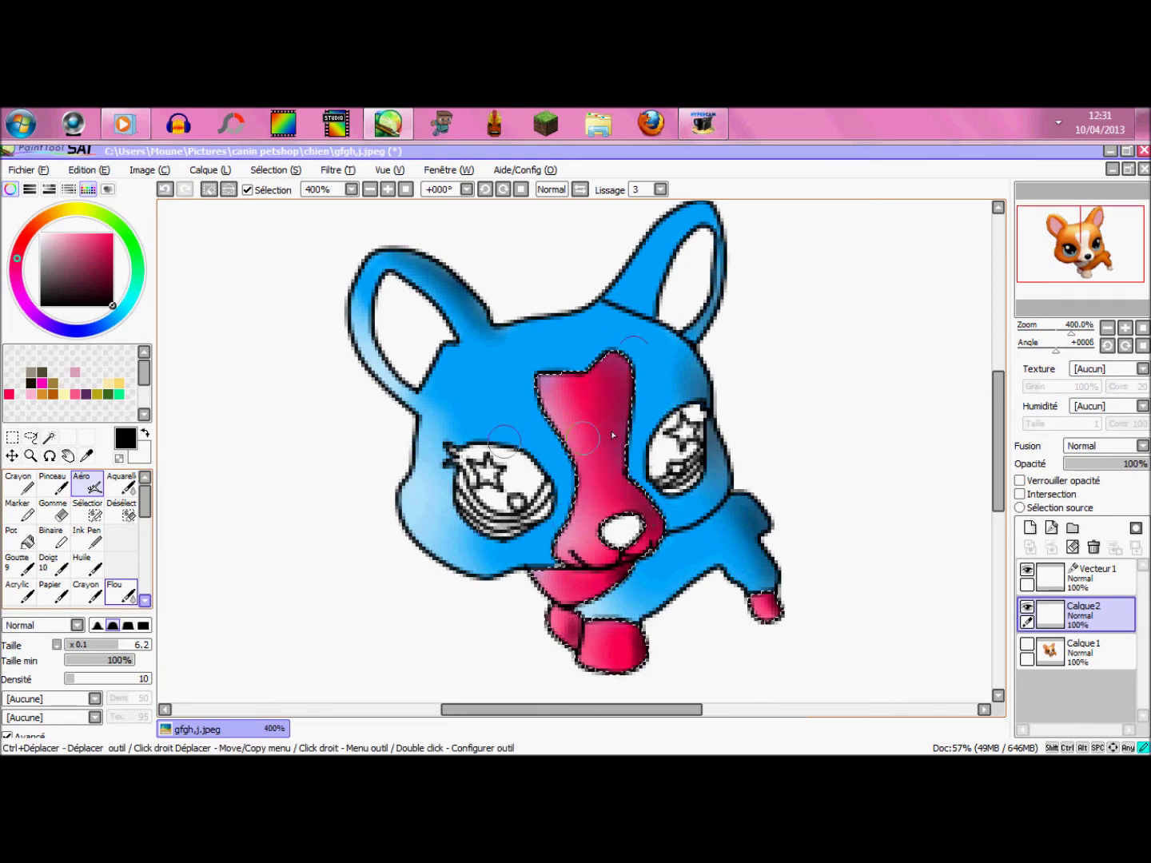
left_click(119, 592)
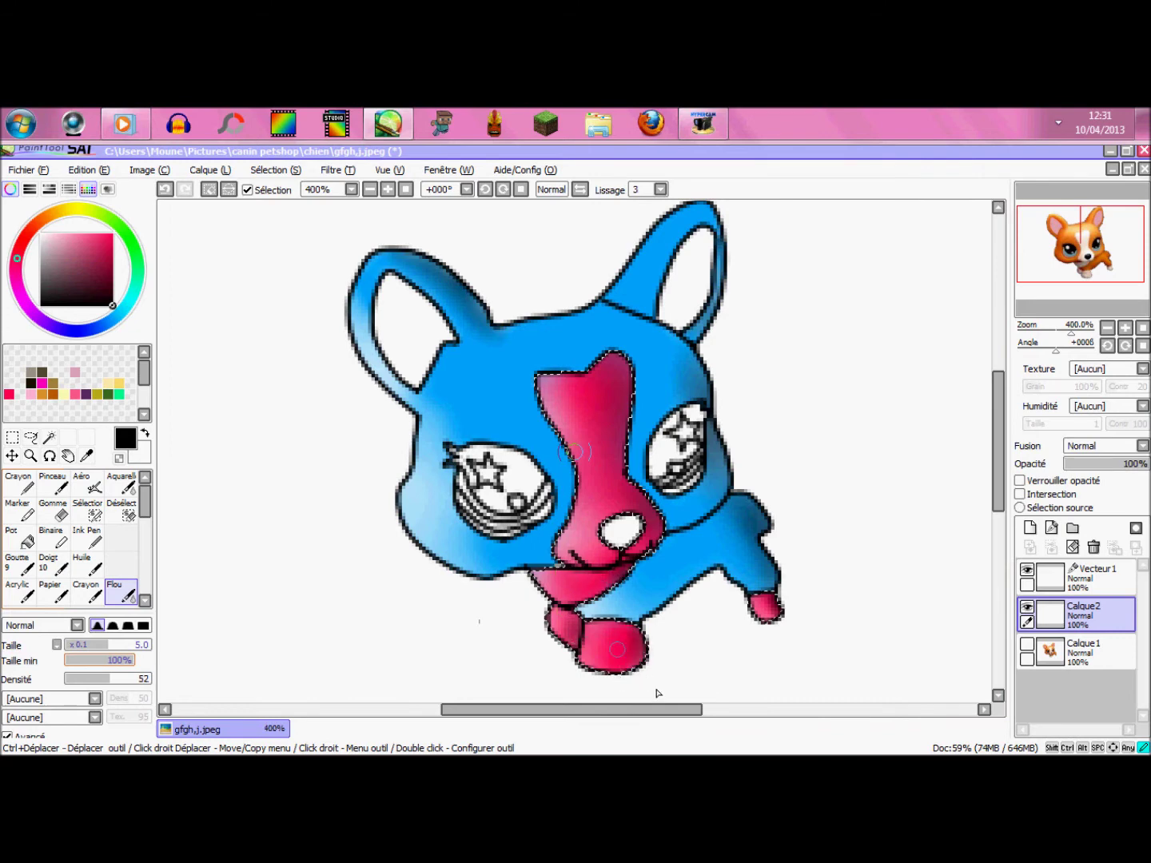
scroll(788, 627, "down", 3)
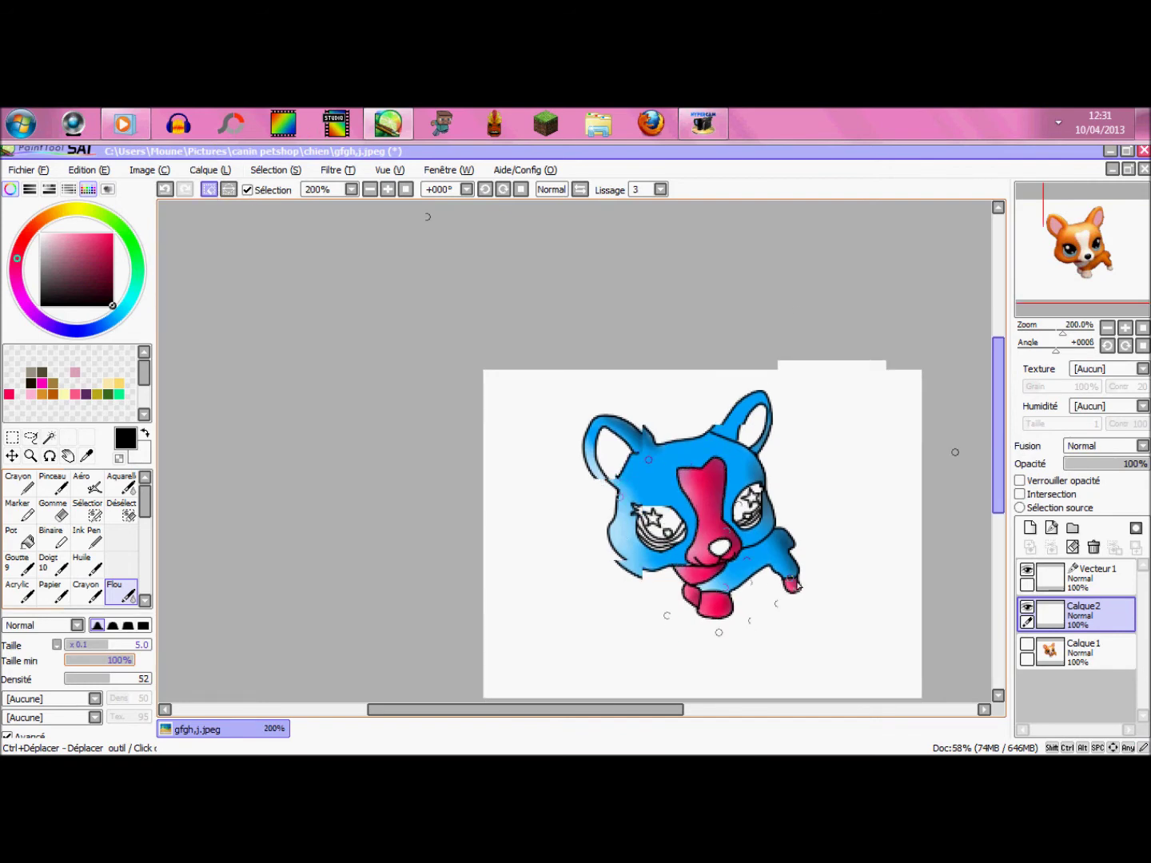
left_click_drag(579, 721, 616, 716)
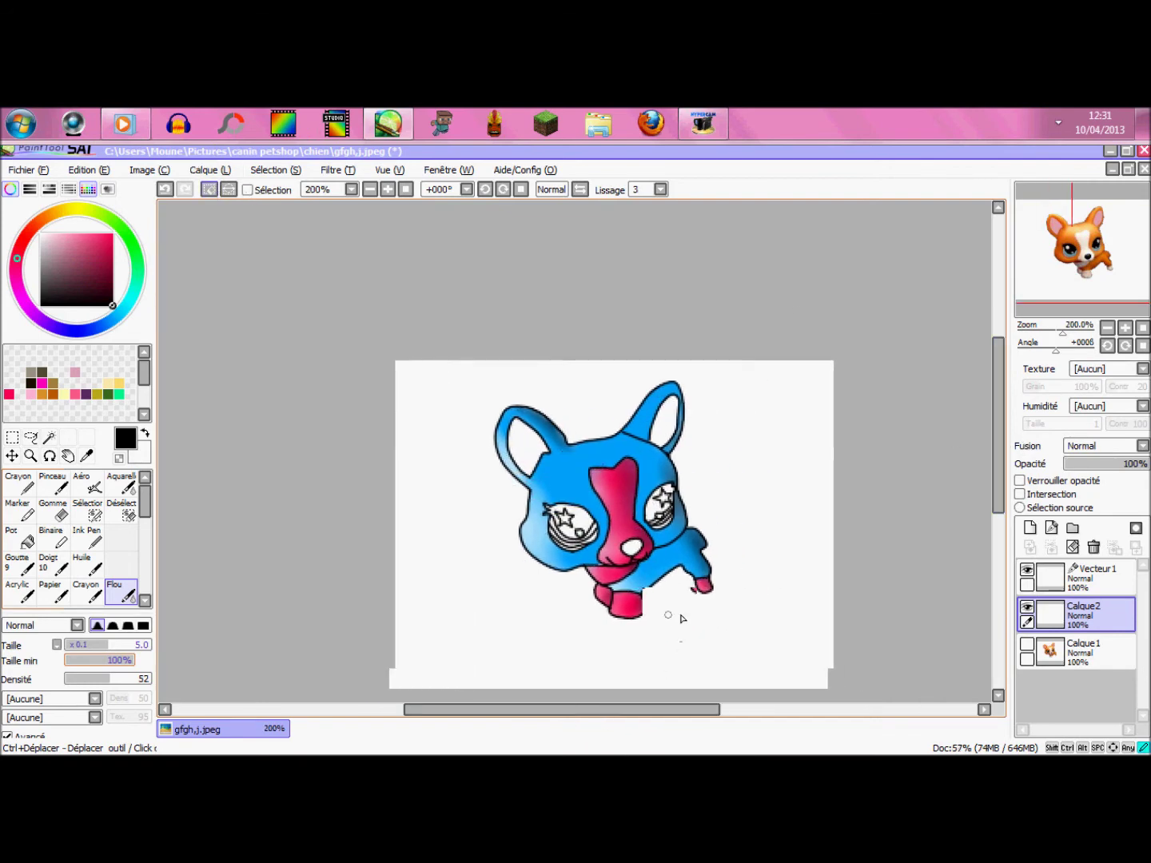
scroll(678, 615, "up", 1)
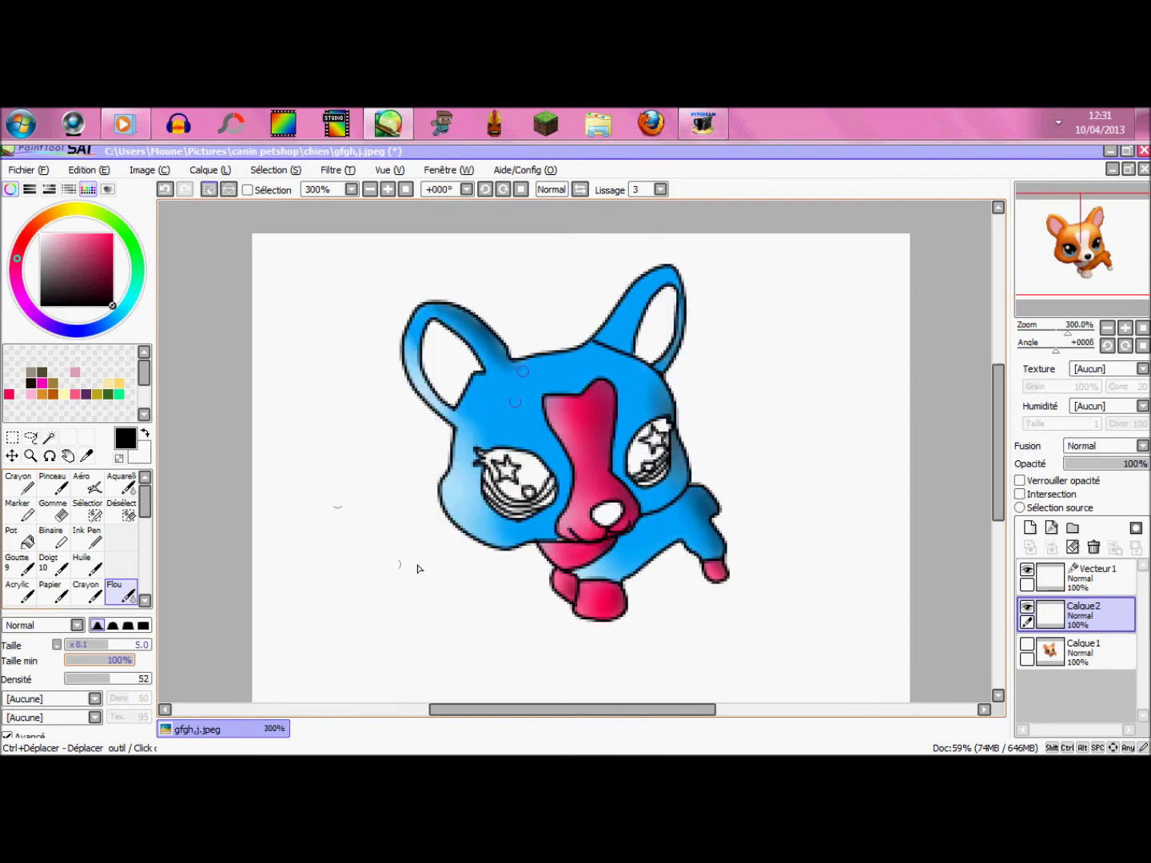
- Select the two inner ears and the nose on Vecteur1 with the magic wand
left_click(1064, 570)
left_click(52, 435)
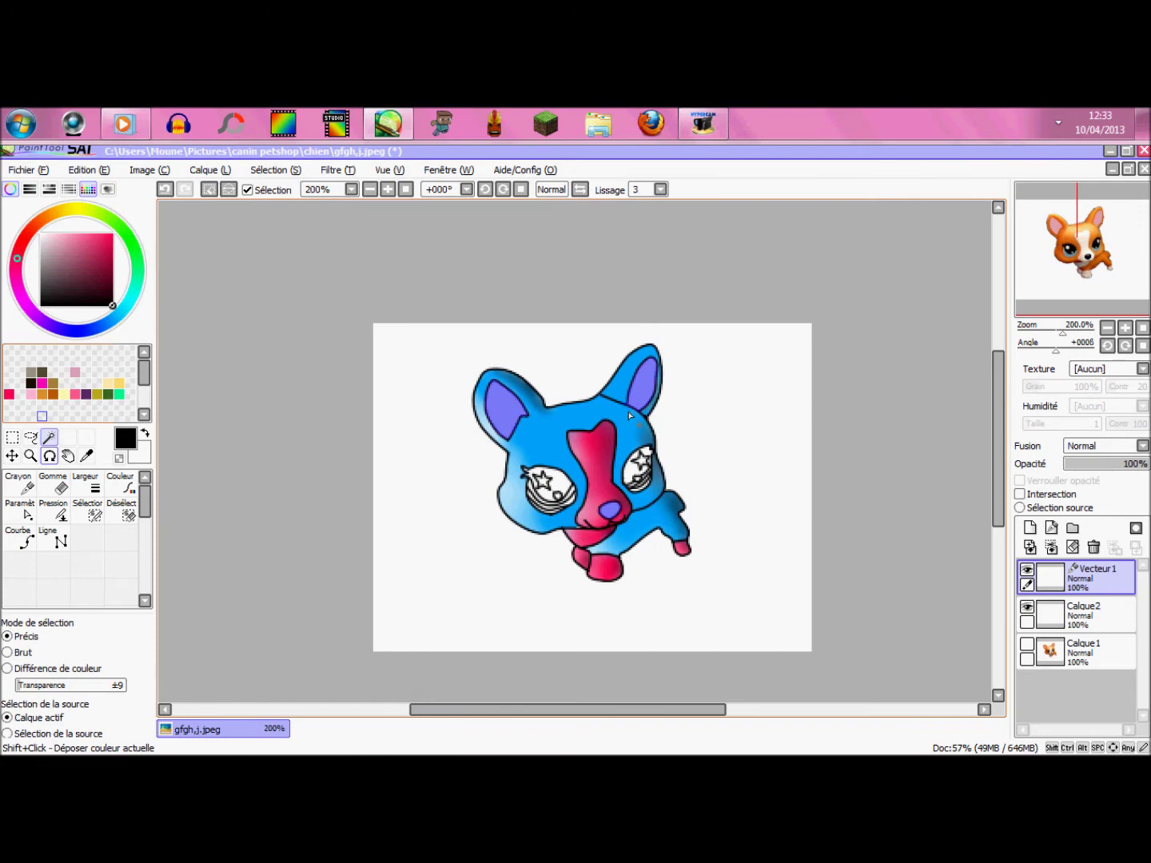
scroll(668, 544, "up", 1)
- Fill the selected inner ears and nose with light pink on the Calque2 layer using the Pot tool
left_click(1084, 615)
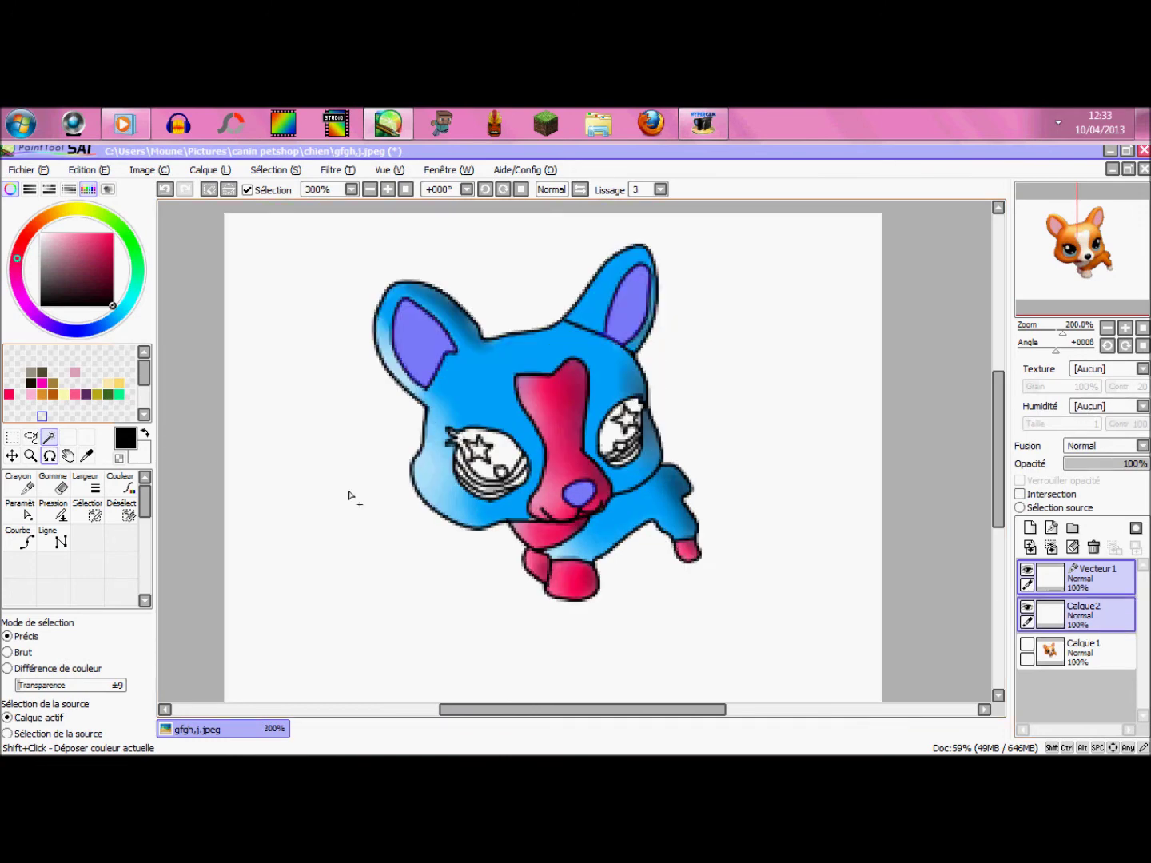
left_click(51, 541)
left_click(31, 394)
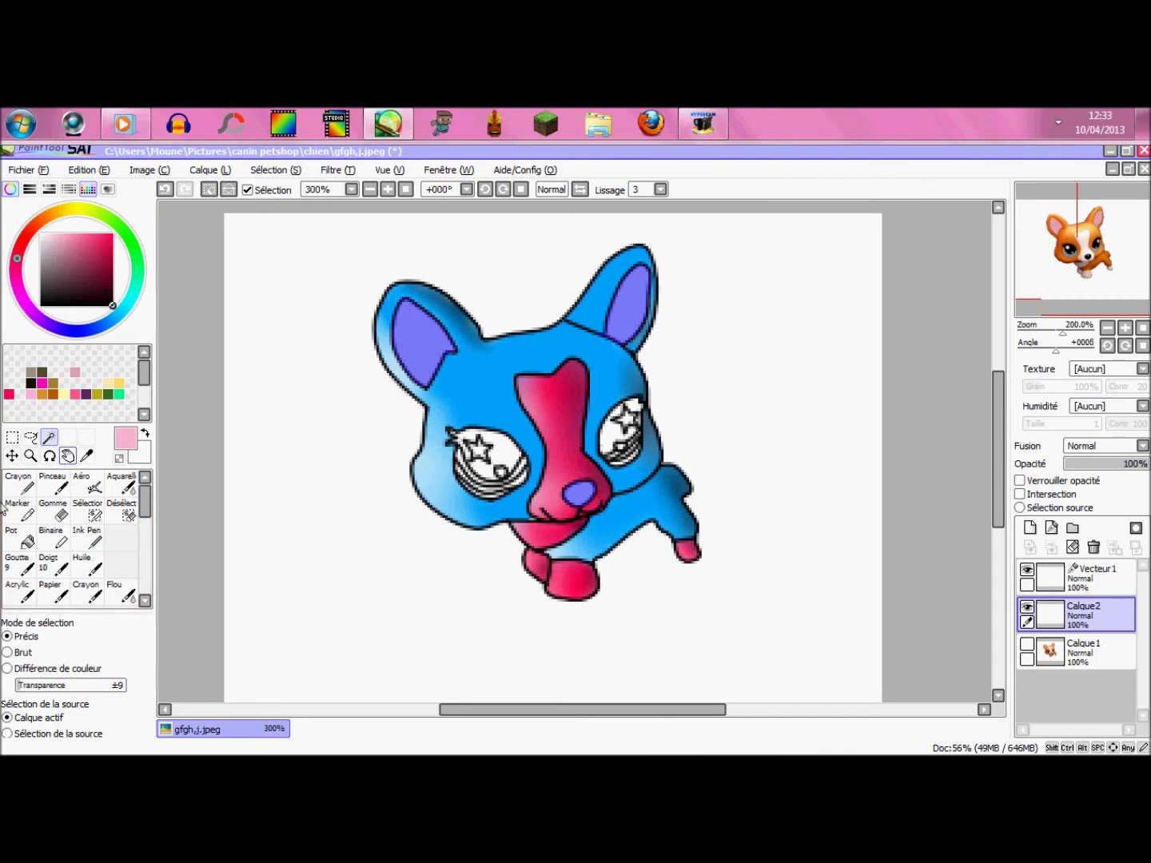
left_click(16, 537)
left_click(424, 344)
left_click(628, 323)
left_click(577, 491)
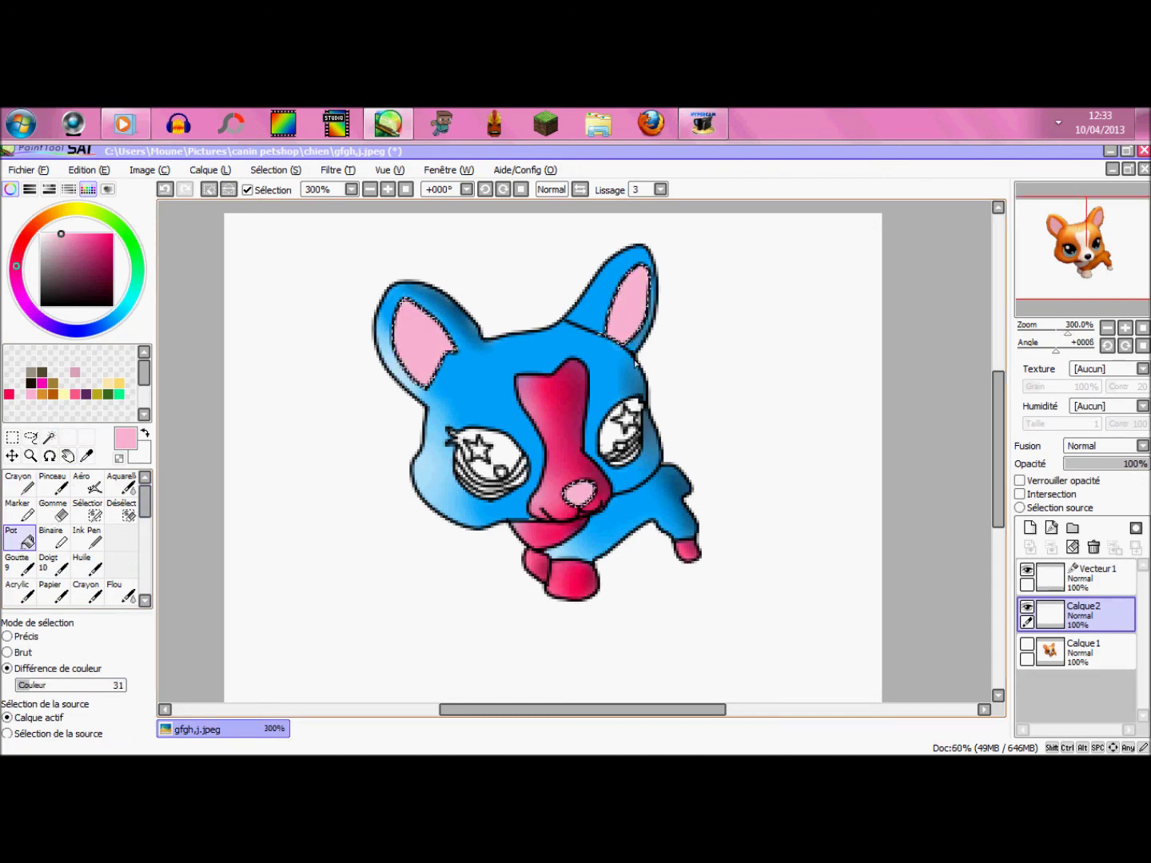
- Airbrush a white highlight on the pink nose with the Aéro brush at size 2.1
scroll(634, 356, "up", 1)
left_click(88, 484)
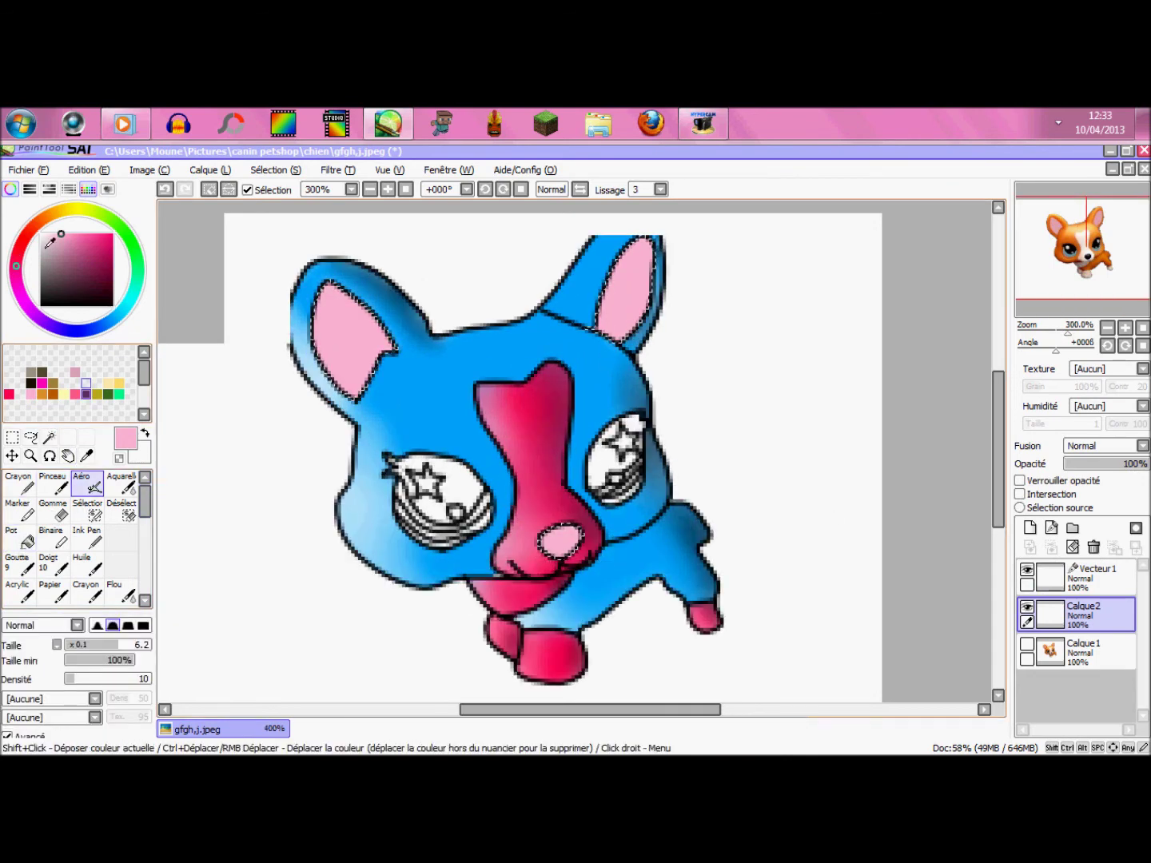
key("x")
left_click(163, 191)
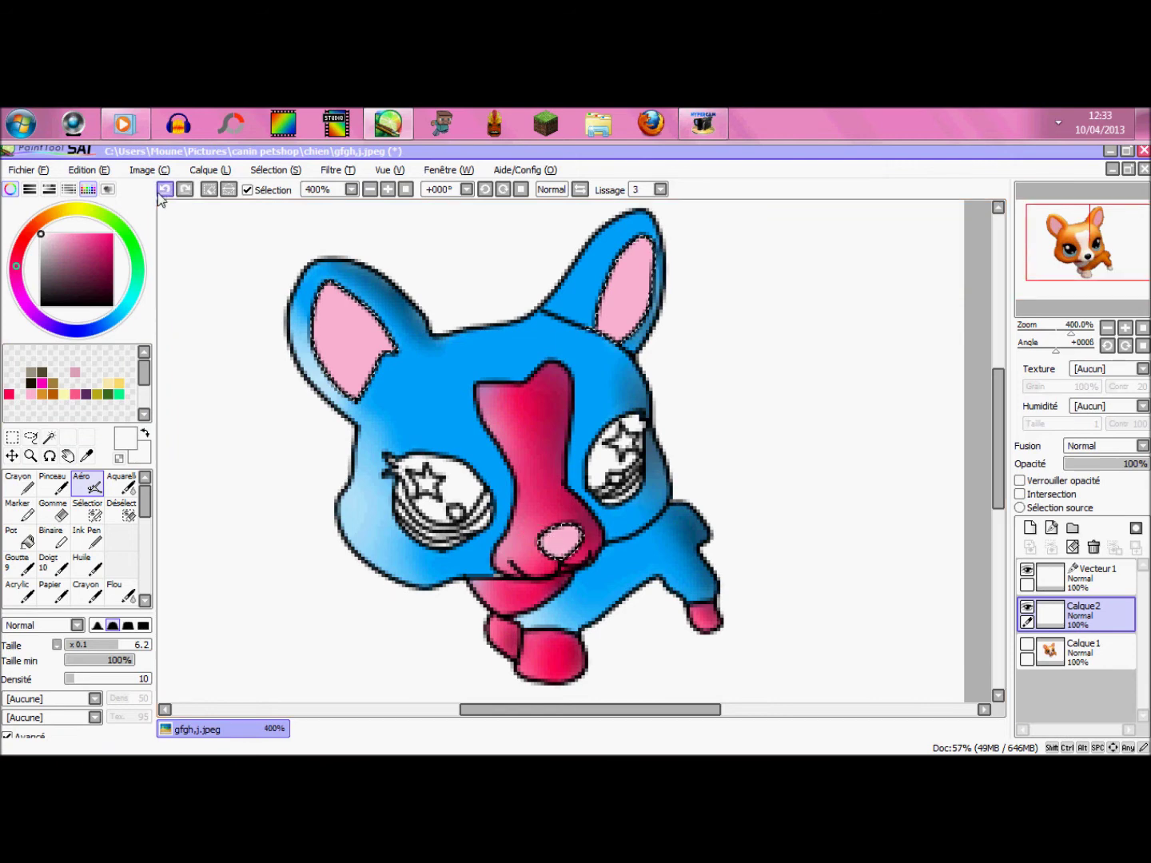
scroll(569, 578, "up", 5)
left_click(83, 645)
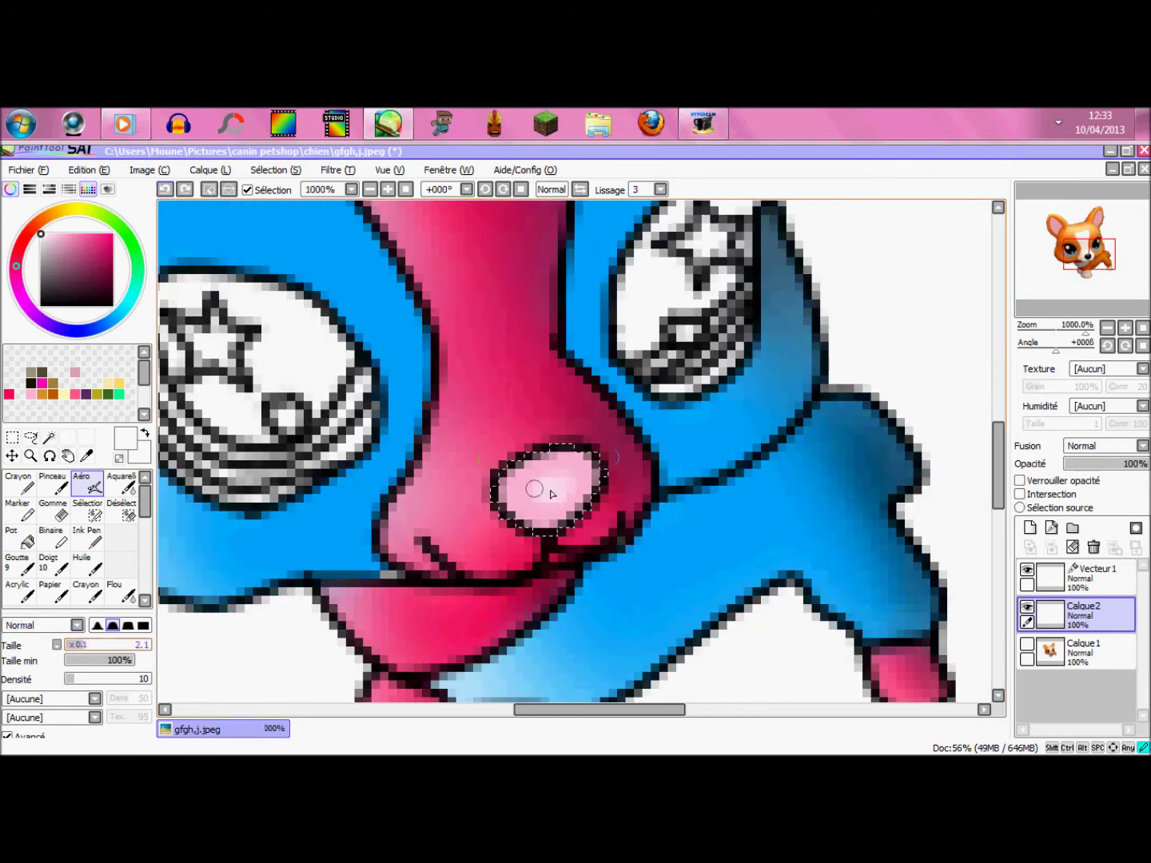
scroll(573, 516, "down", 3)
- Blend the white highlight on the nose with the Flou brush at size 2.6
left_click(119, 593)
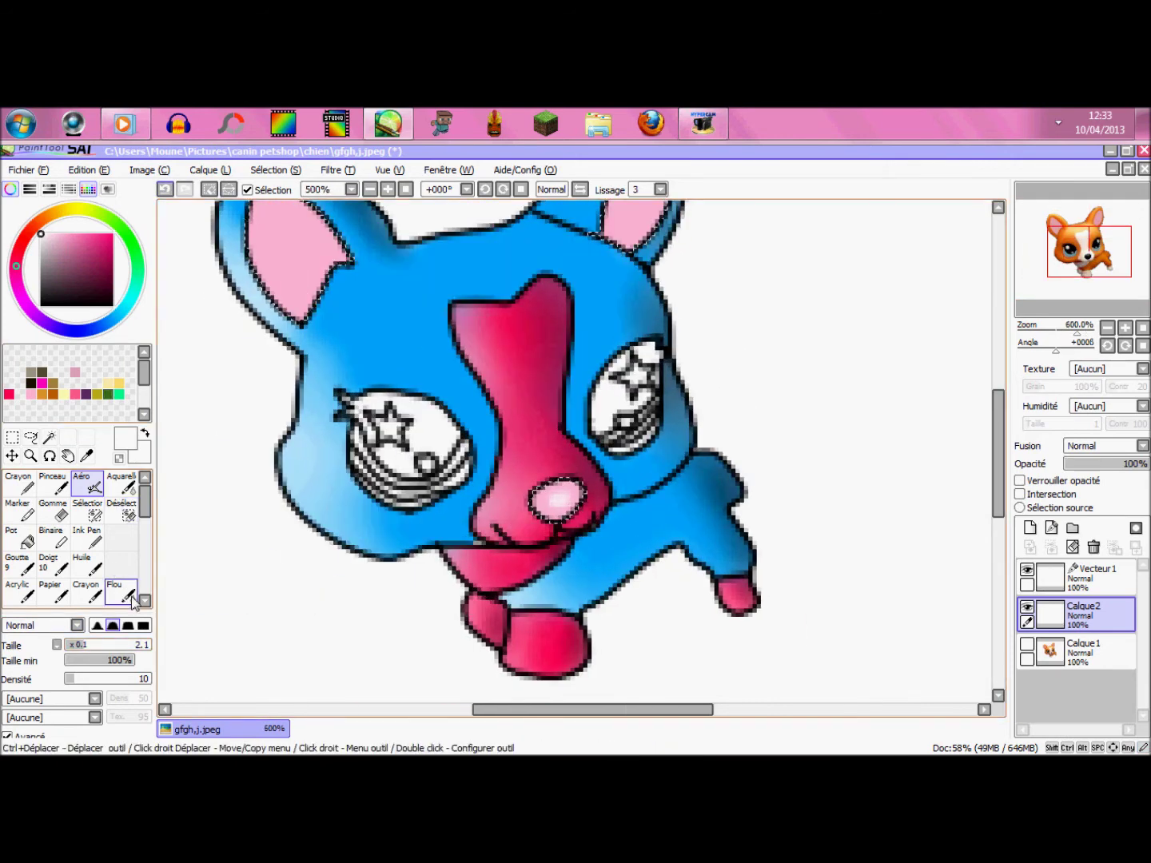
mouse_move(97, 646)
left_mouse_down()
mouse_move(75, 652)
mouse_move(88, 637)
left_mouse_up()
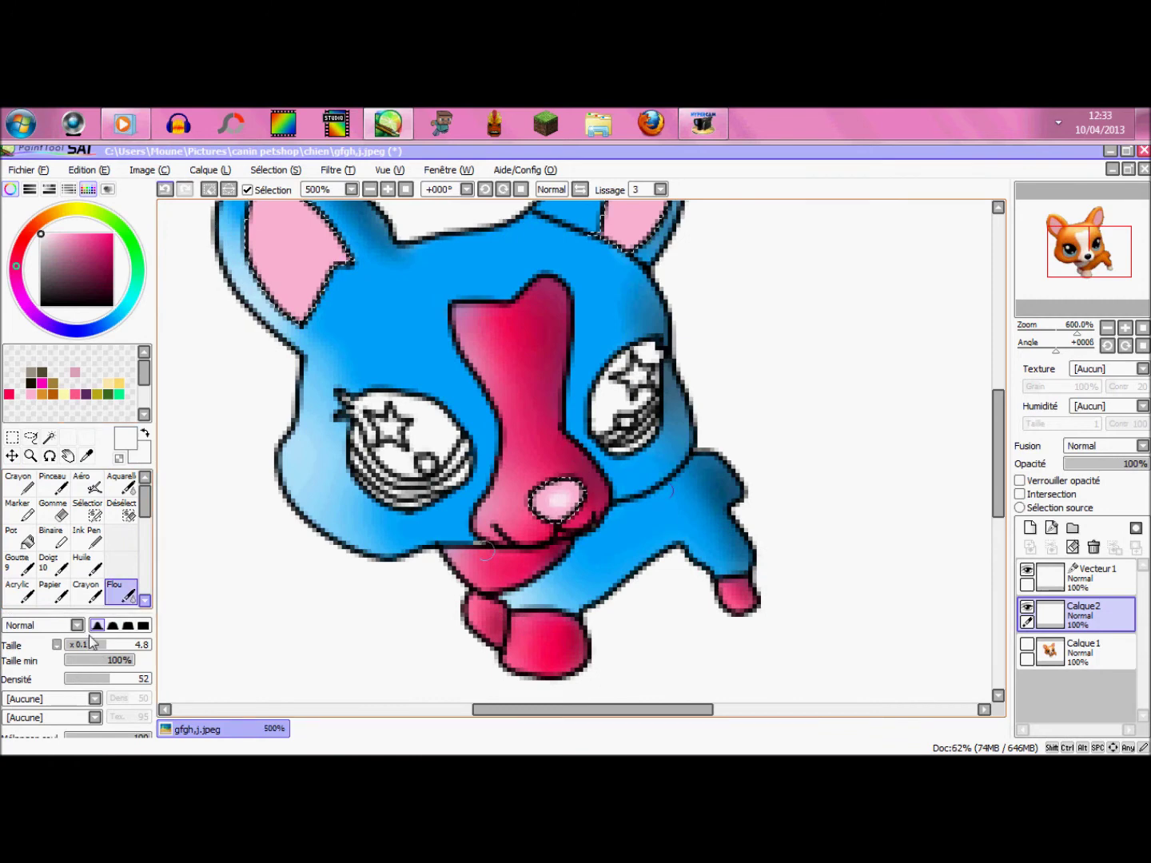
scroll(579, 499, "up", 3)
scroll(582, 501, "up", 2)
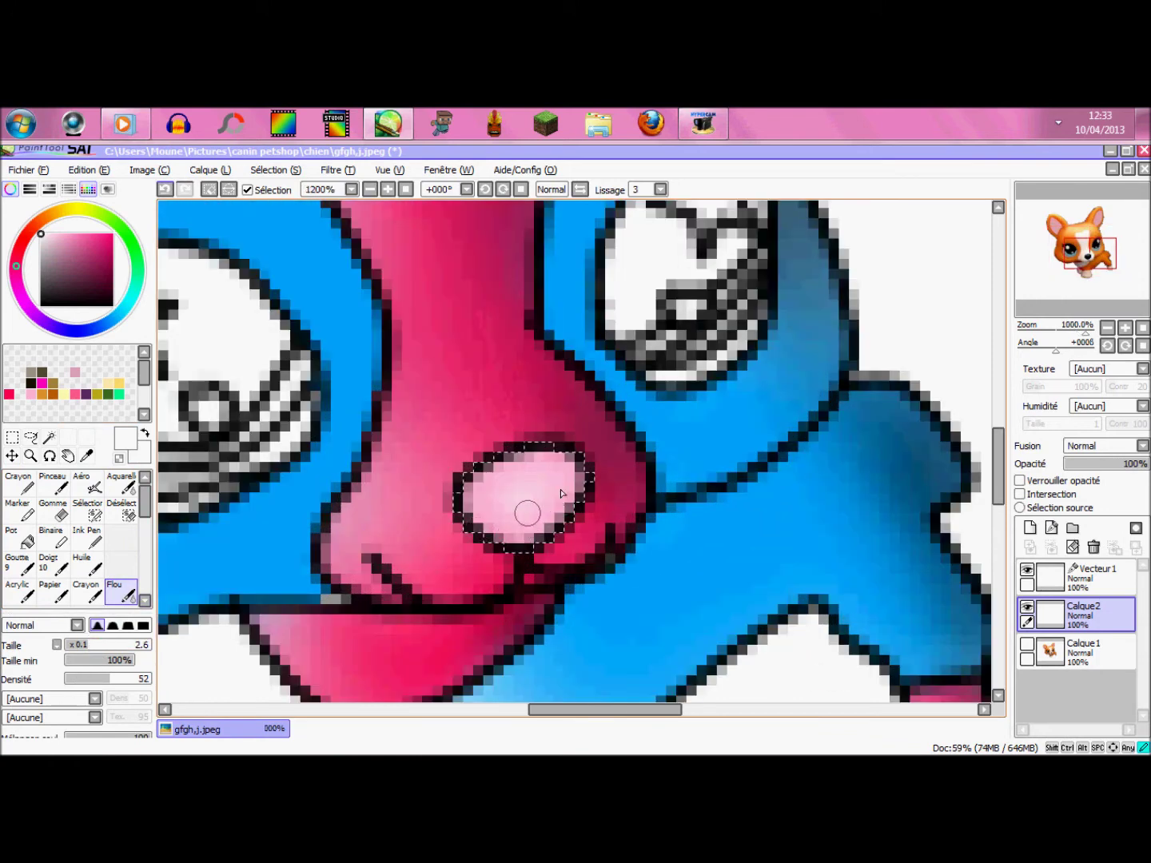
scroll(562, 492, "down", 3)
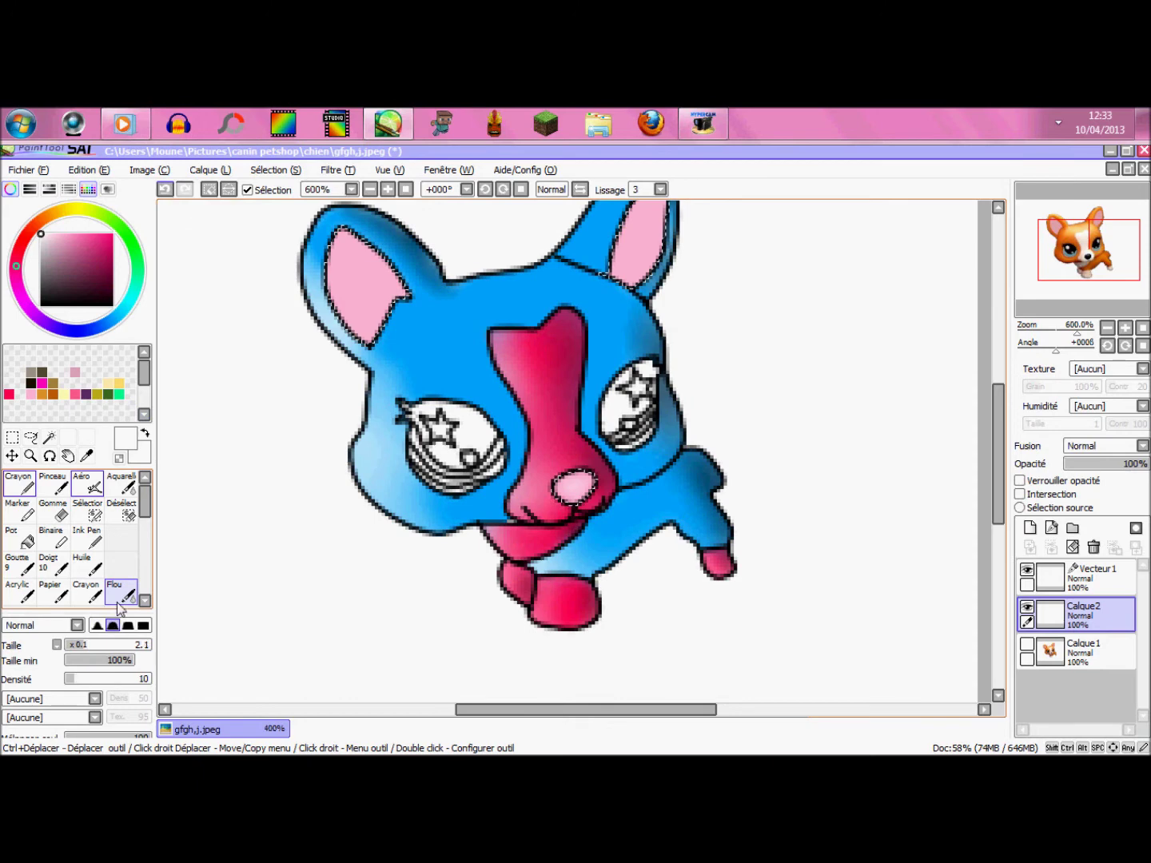
- Airbrush white highlights inside both ears at size 10.0 and blend them with the Flou brush, finishing at size 8.0
left_click_drag(121, 643, 172, 641)
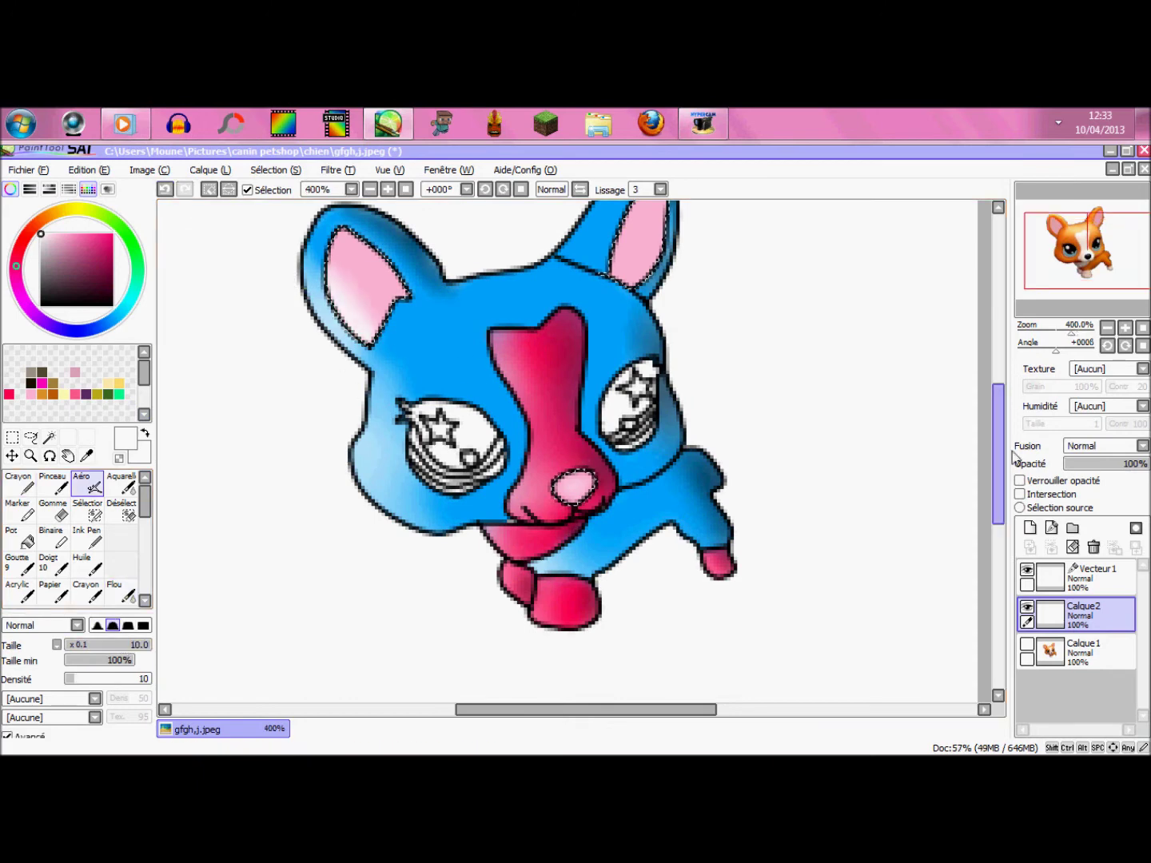
left_click_drag(997, 444, 999, 426)
left_click(120, 593)
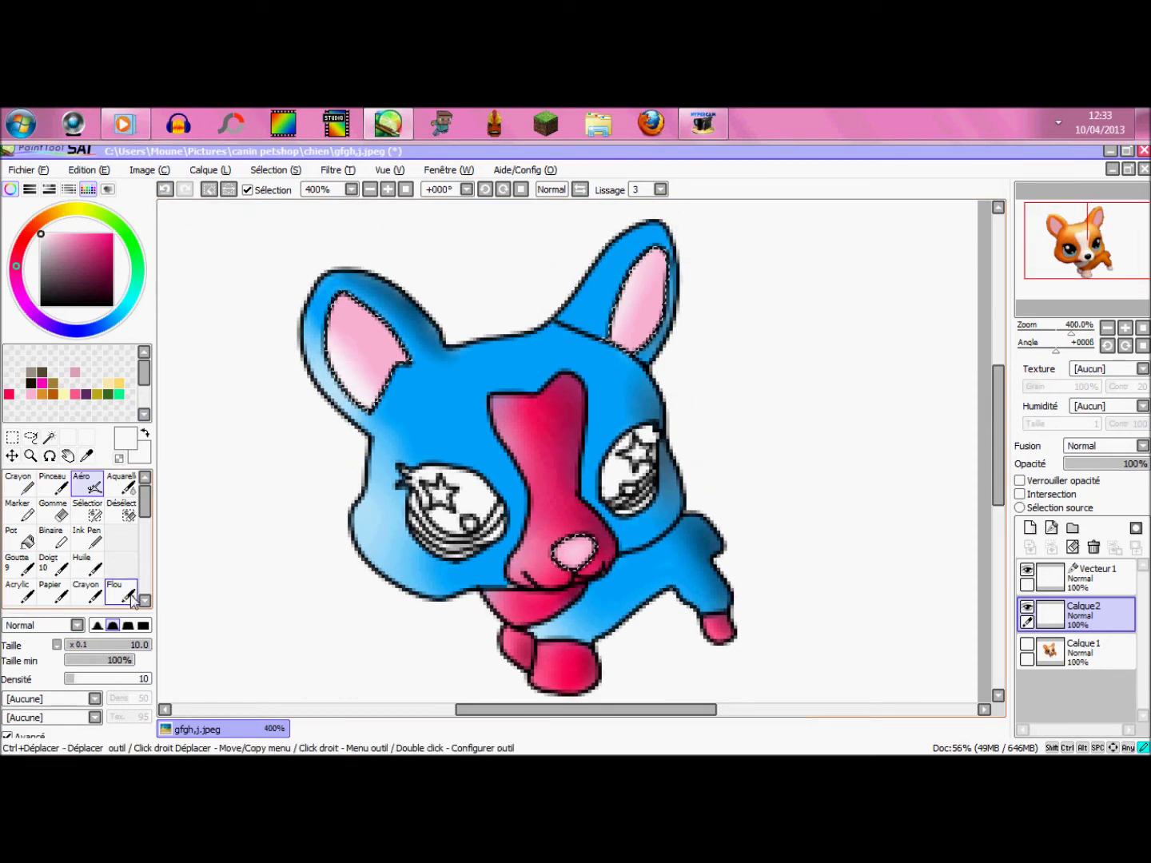
left_click_drag(92, 646, 111, 645)
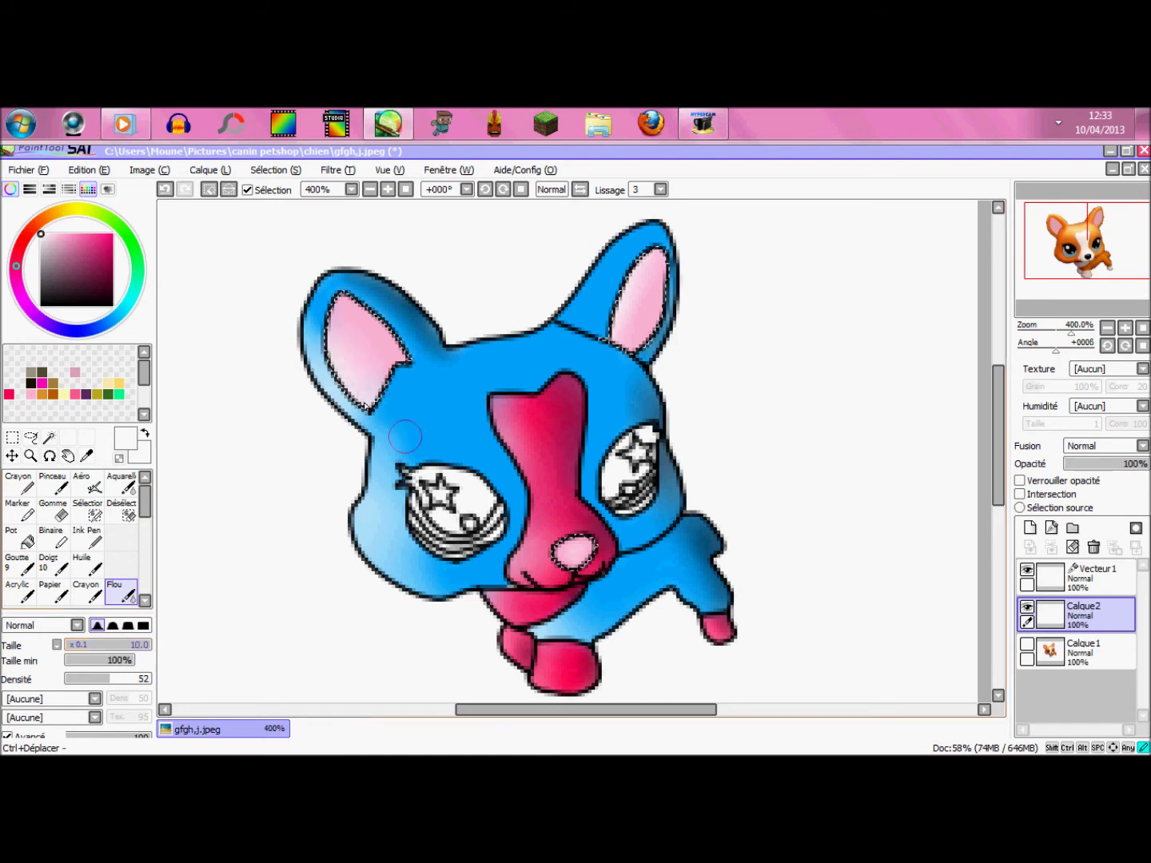
scroll(752, 276, "up", 1)
left_click(144, 651)
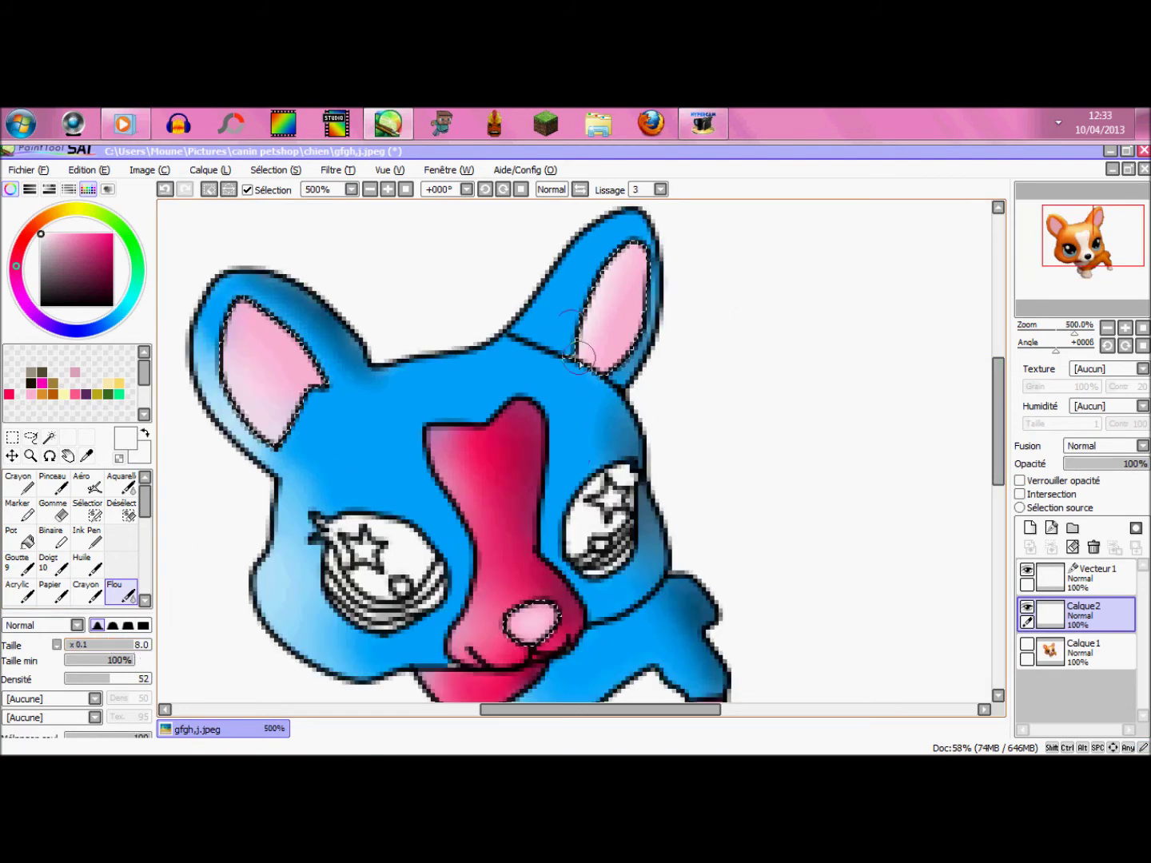
- Try black airbrush shading with Flou blending inside both pink ears, and undo those strokes
left_click_drag(42, 281, 41, 305)
left_click(86, 483)
mouse_move(315, 378)
left_mouse_down()
mouse_move(277, 328)
mouse_move(295, 349)
left_mouse_up()
left_click_drag(604, 327, 622, 350)
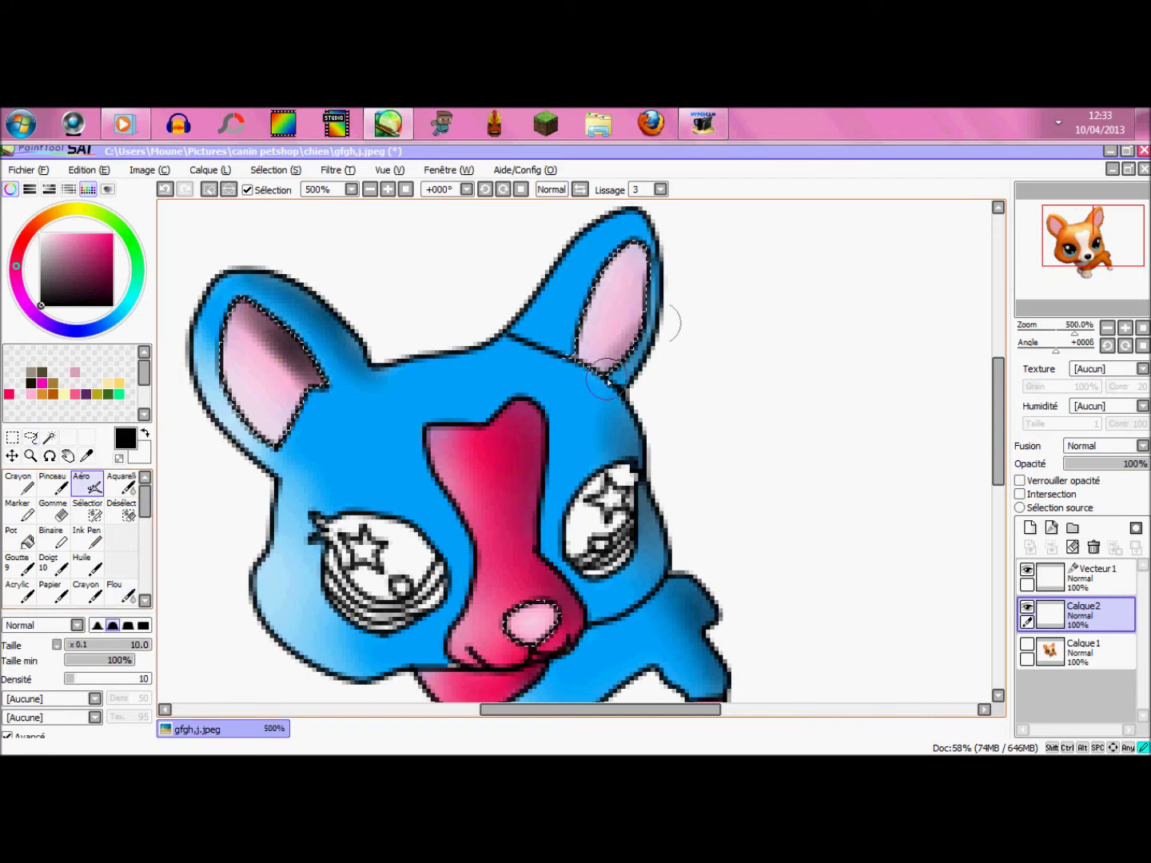
left_click(166, 191)
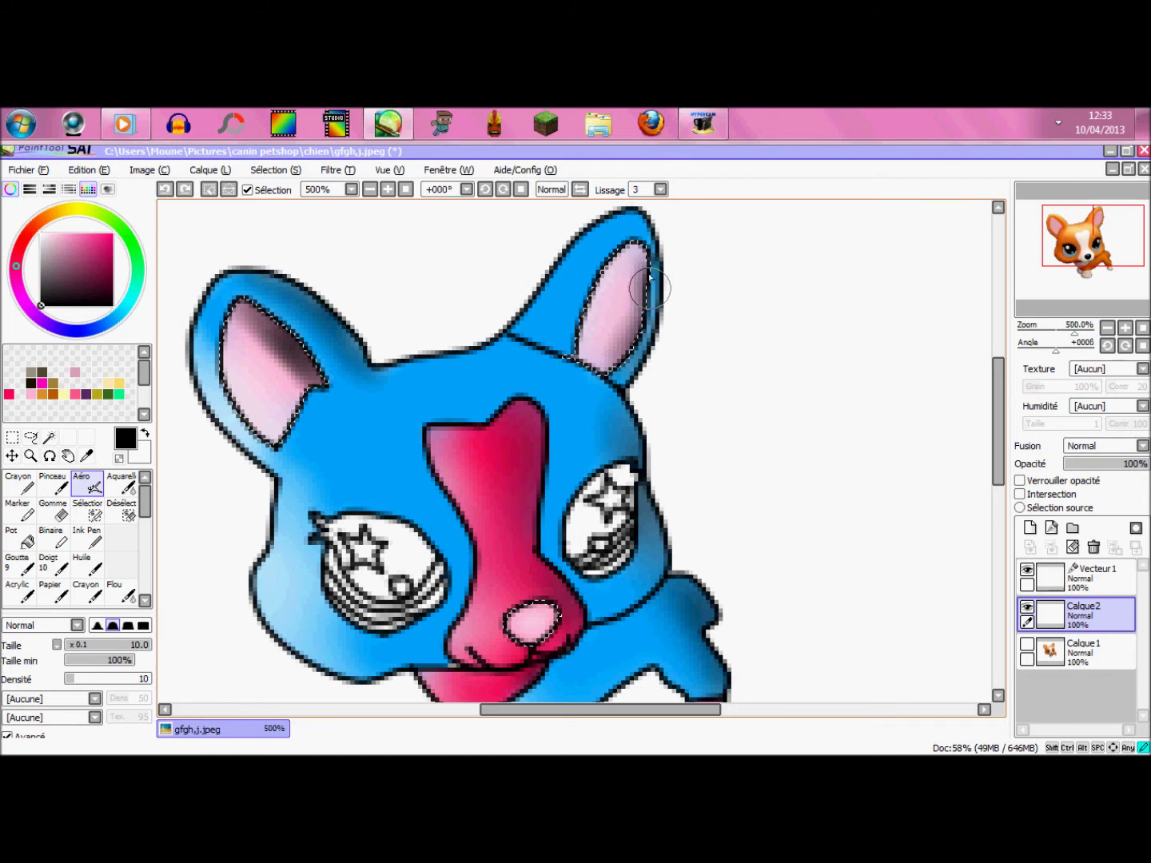
left_click(120, 592)
left_click_drag(246, 318, 289, 379)
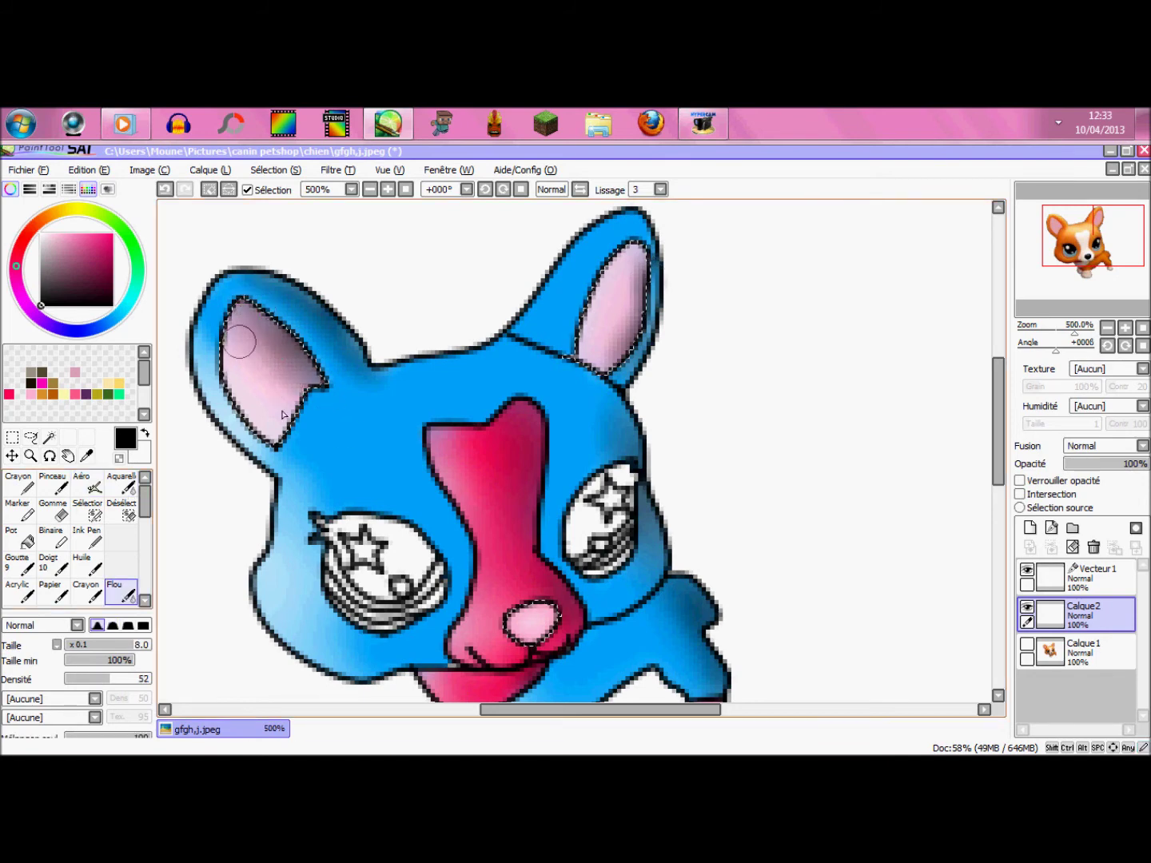
left_click(165, 191)
left_click(165, 191)
- Airbrush thin black shading along one edge of each pink inner ear, blend it with the Flou brush, and clear the selection
left_click(89, 484)
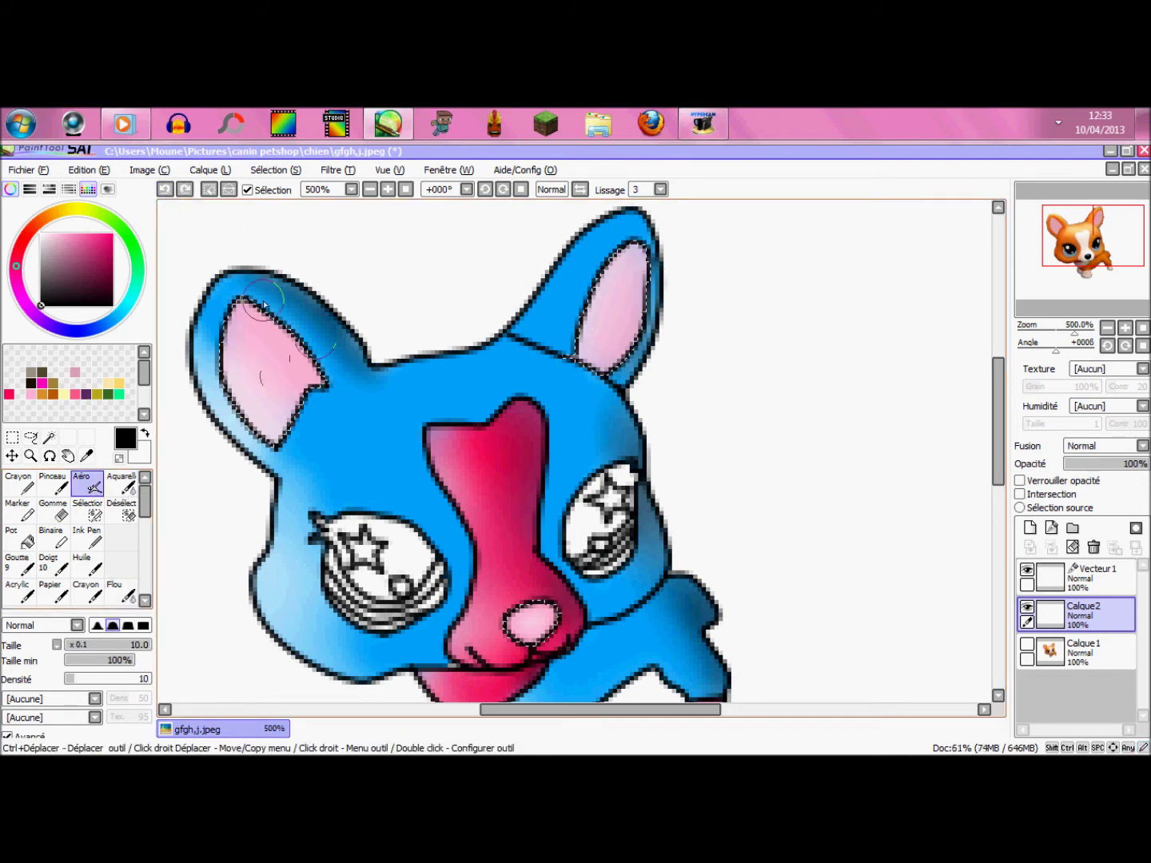
left_click_drag(263, 303, 324, 374)
left_click_drag(624, 379, 649, 240)
left_click(129, 593)
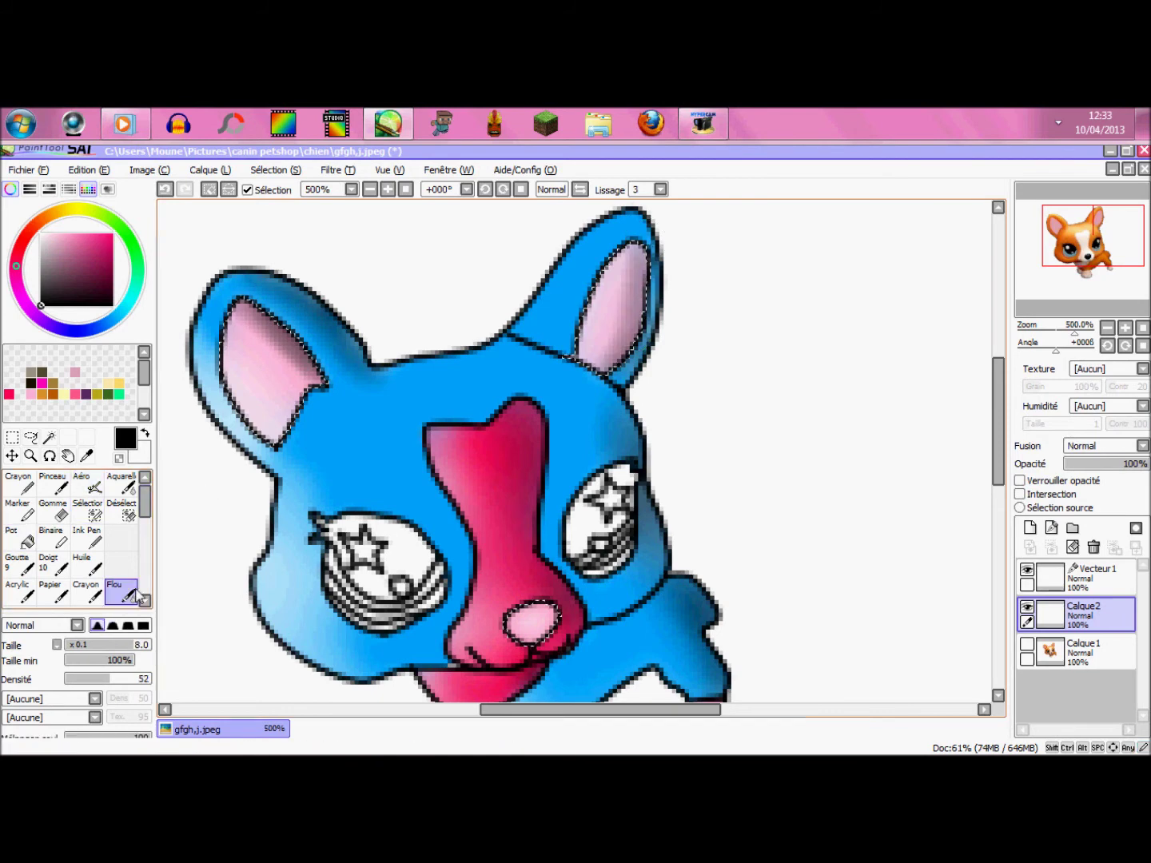
left_click_drag(252, 316, 308, 375)
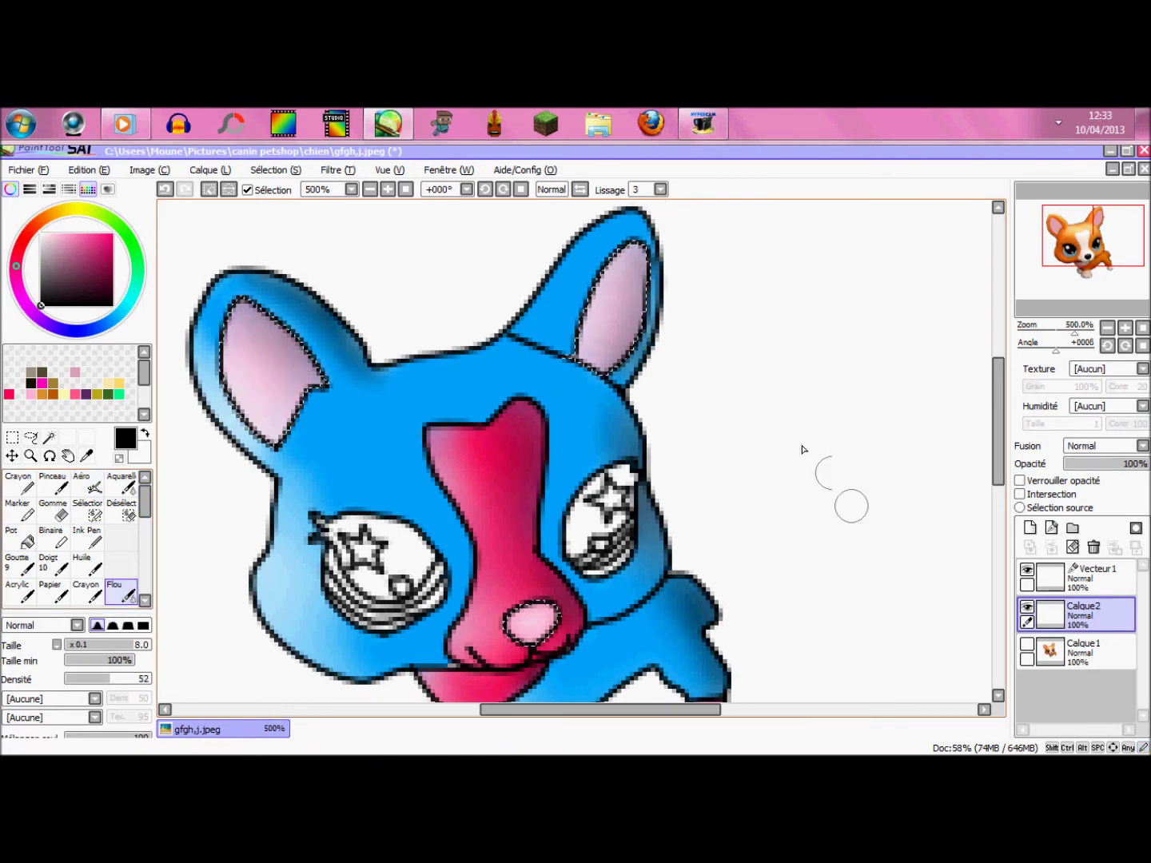
scroll(806, 452, "down", 3)
left_click_drag(1000, 452, 1000, 484)
left_click_drag(639, 710, 695, 711)
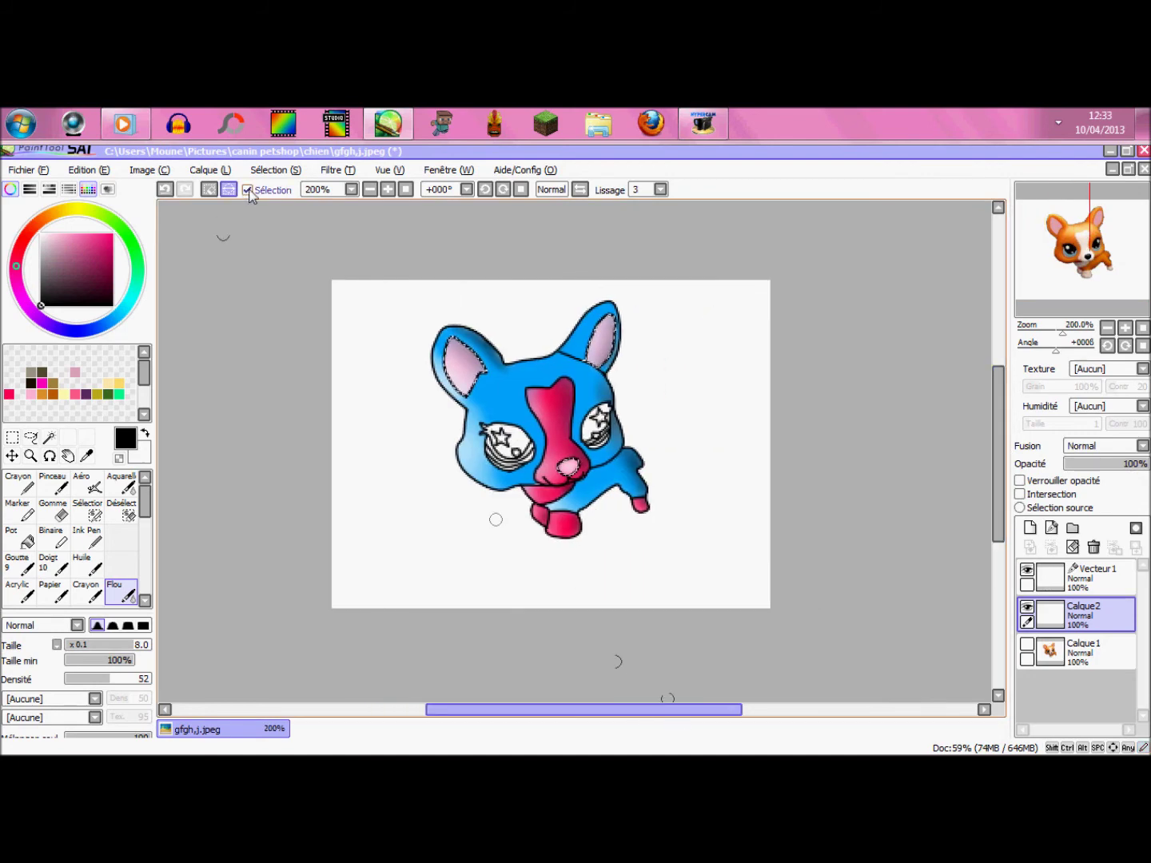
scroll(666, 426, "up", 1)
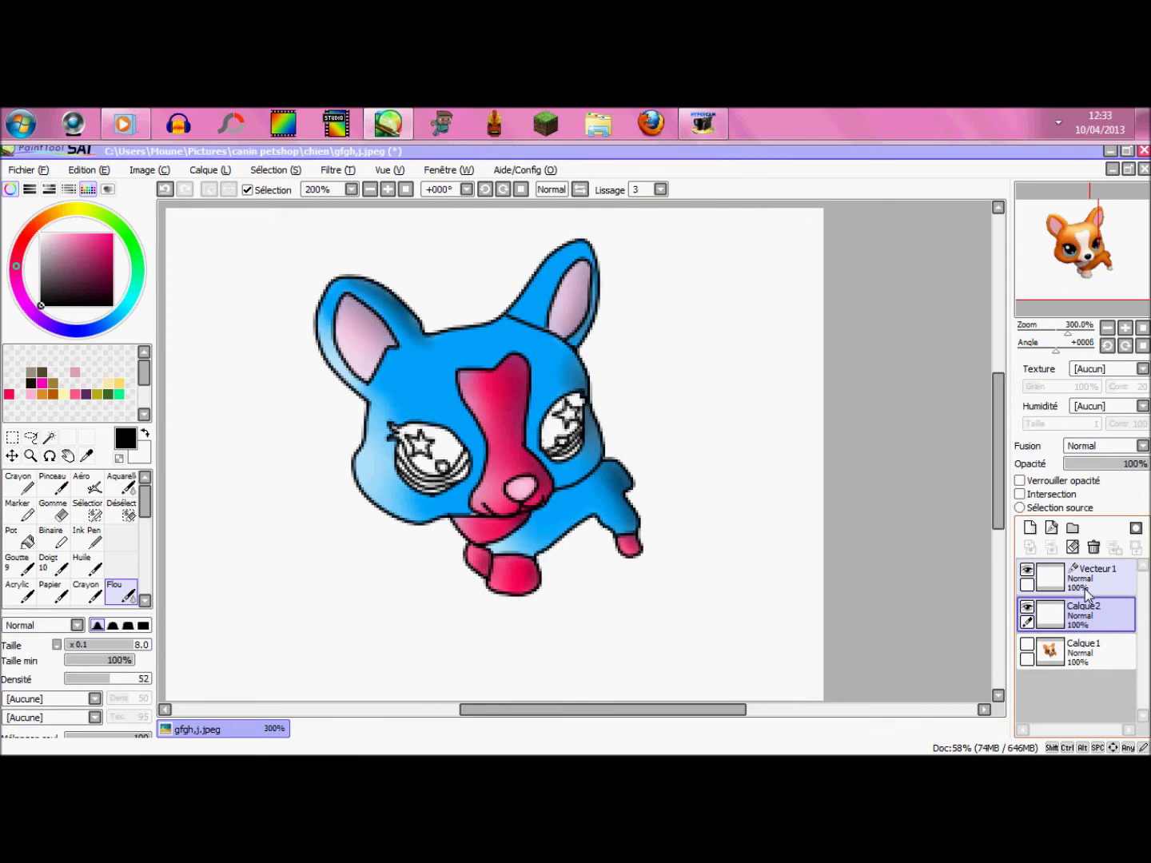
- Select the white areas around the star in the larger eye on Vecteur1 with the magic wand, including its upper corner
left_click(1083, 586)
left_click(49, 437)
scroll(450, 454, "up", 2)
left_click(450, 453)
scroll(448, 456, "up", 2)
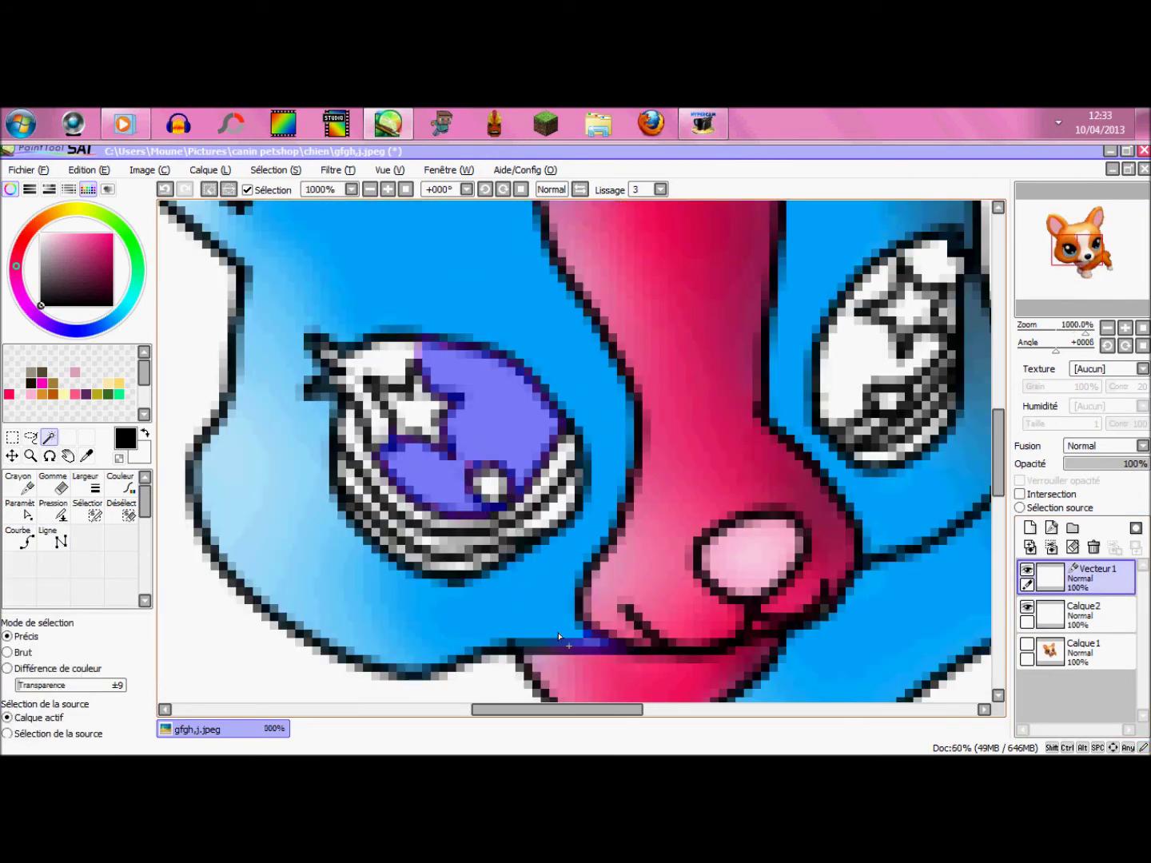
left_click(422, 356)
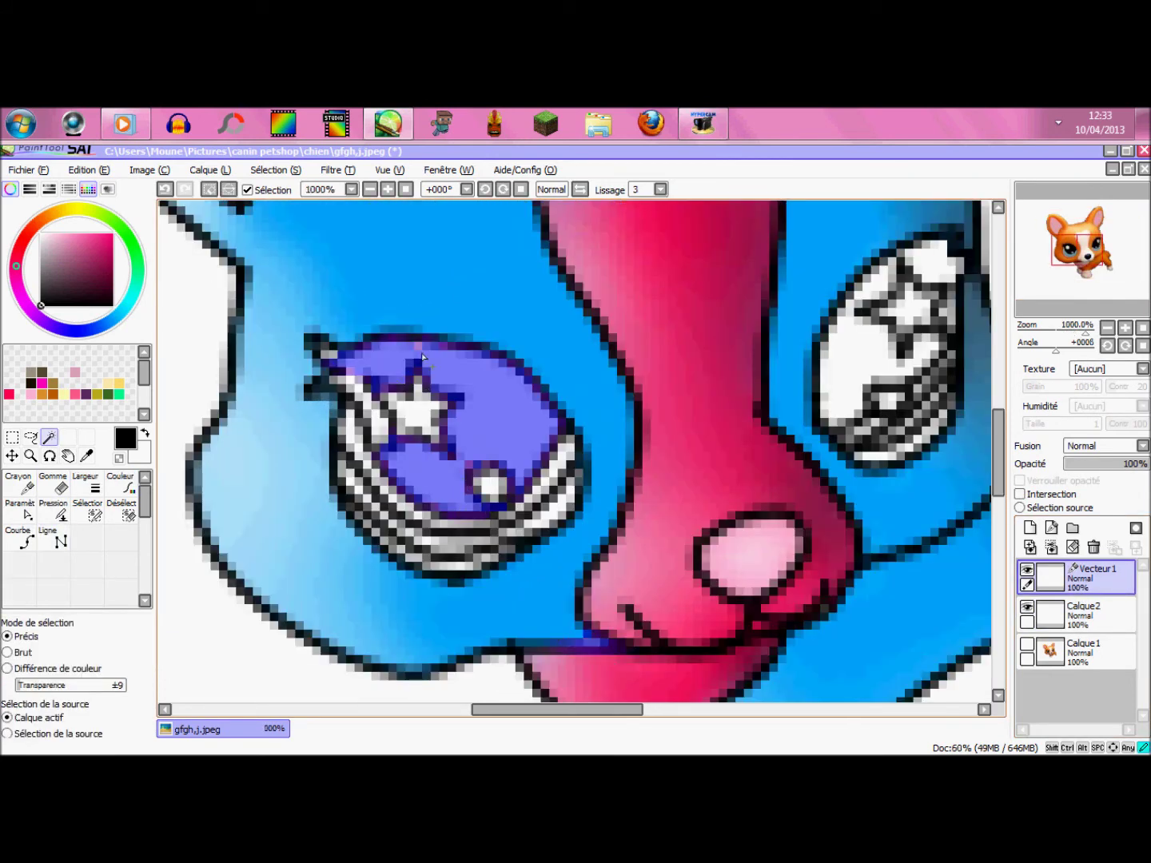
left_click(333, 362)
scroll(333, 361, "down", 1)
scroll(802, 384, "up", 1)
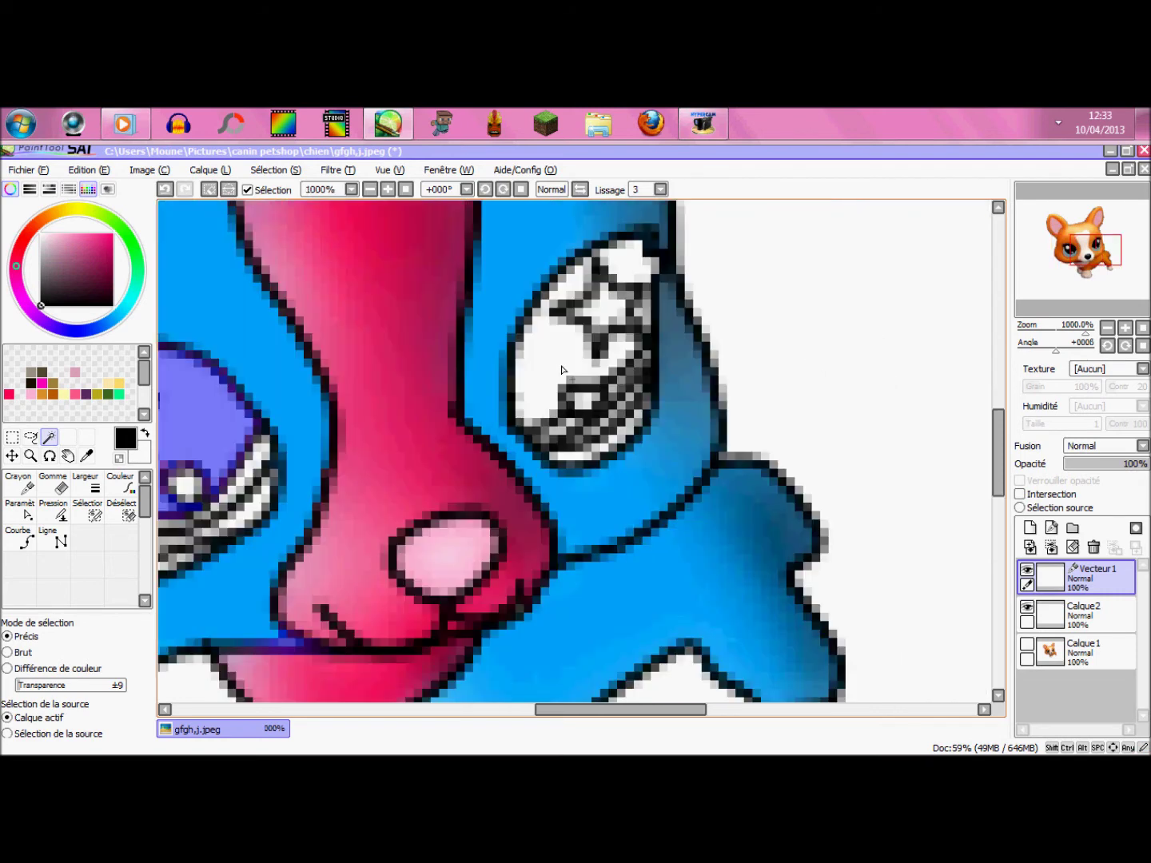
- Select the white areas around the star and round highlight in the smaller eye on Vecteur1 with the magic wand
left_click(563, 369)
left_click_drag(998, 452, 997, 422)
left_click(567, 450)
left_click(614, 417)
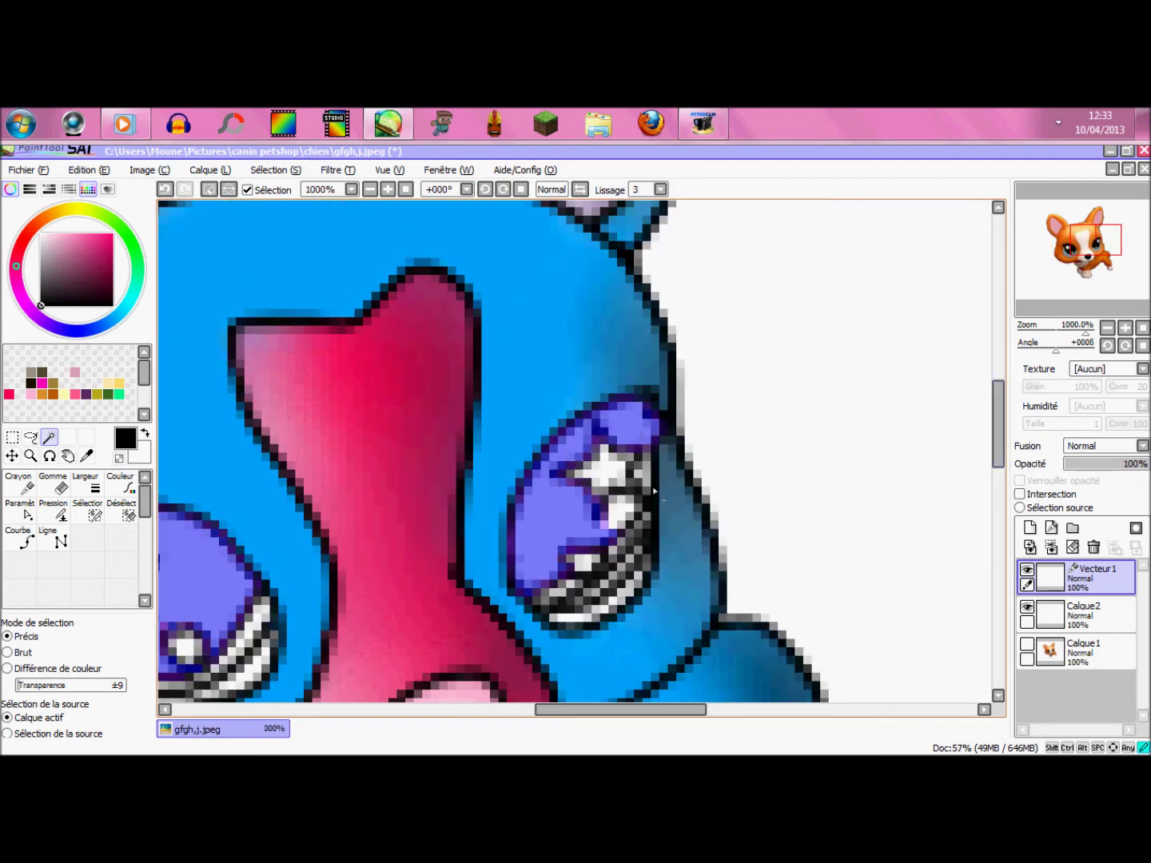
scroll(593, 551, "down", 3)
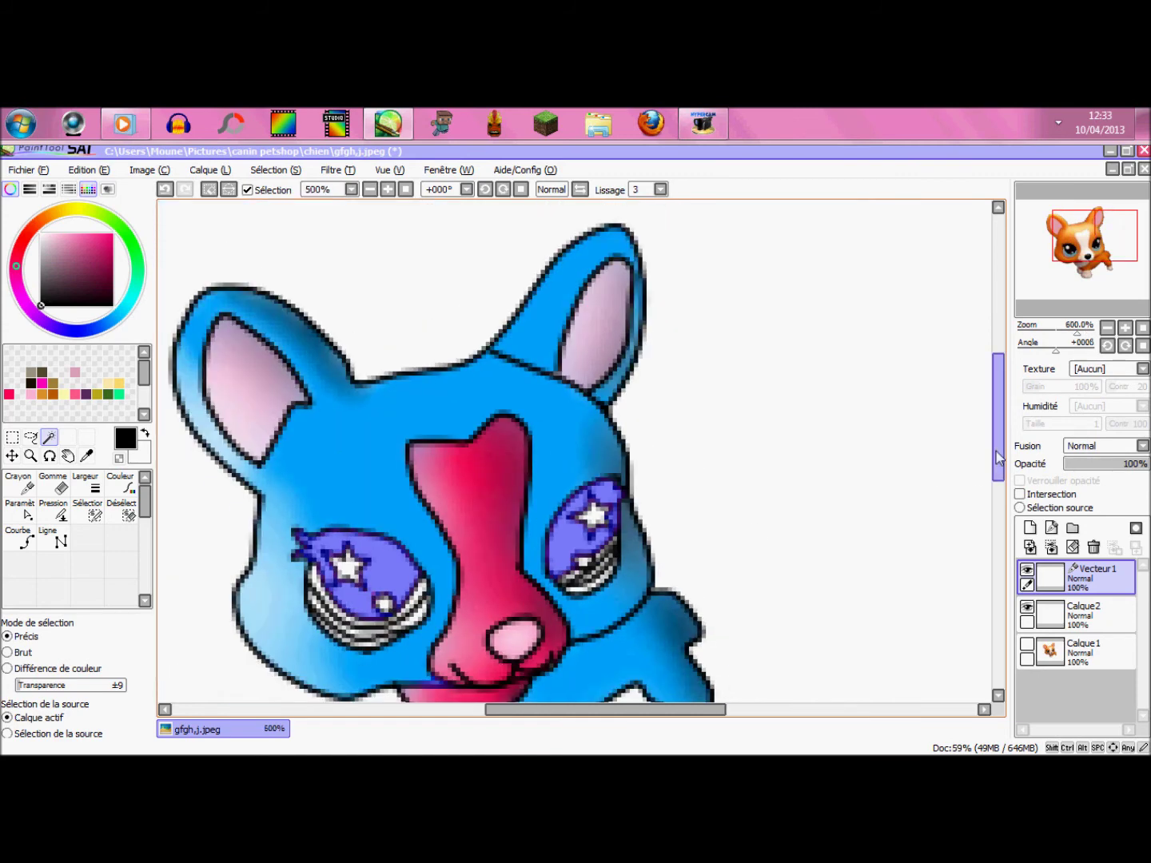
left_click_drag(998, 458, 997, 478)
scroll(404, 583, "up", 5)
right_click(400, 583)
- Fill the selected areas of both eyes with black on Calque2, and clear the selection
left_click(1088, 615)
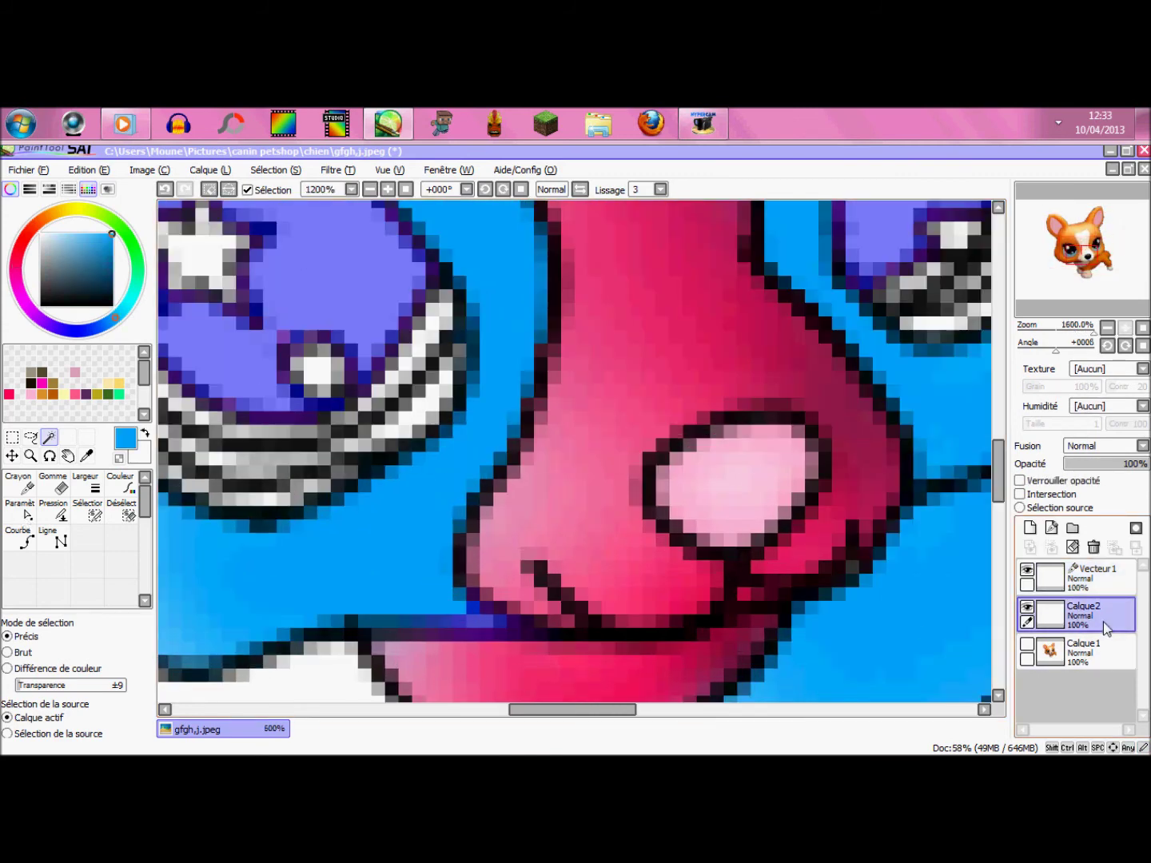
left_click(17, 484)
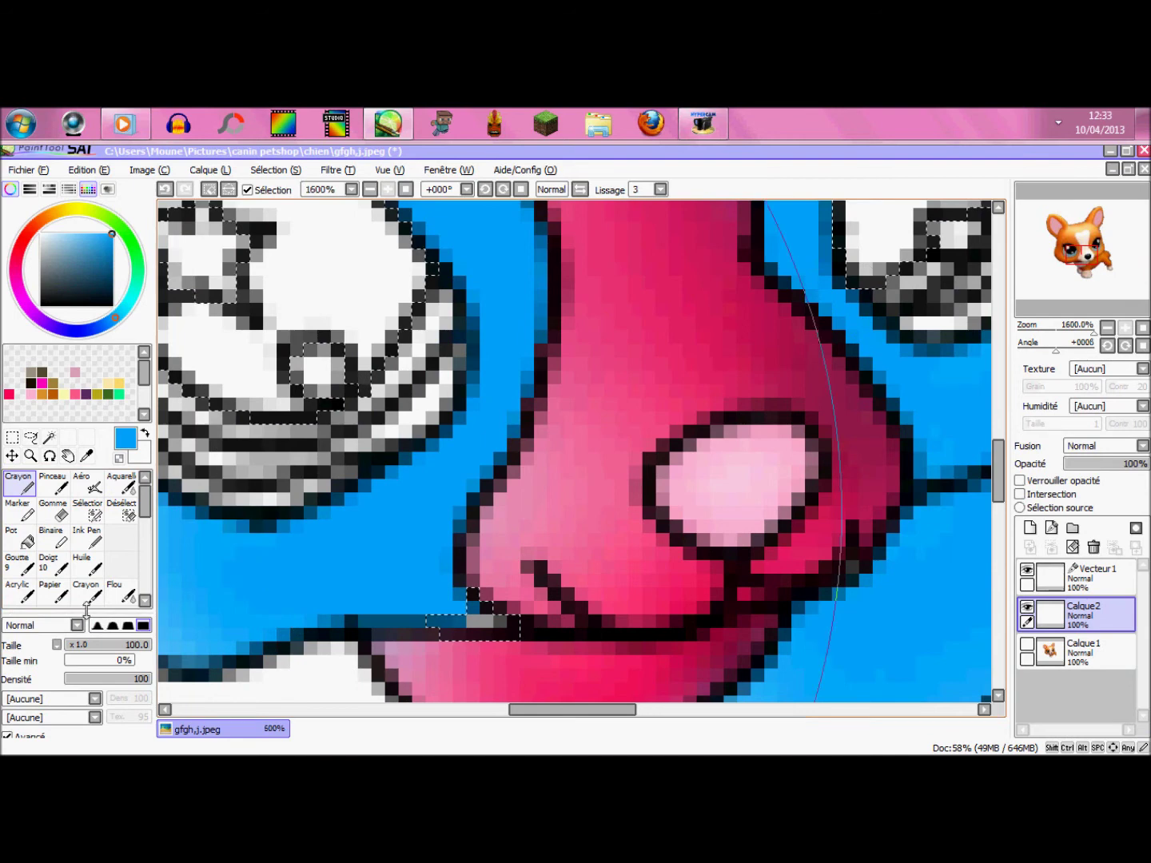
scroll(471, 546, "down", 3)
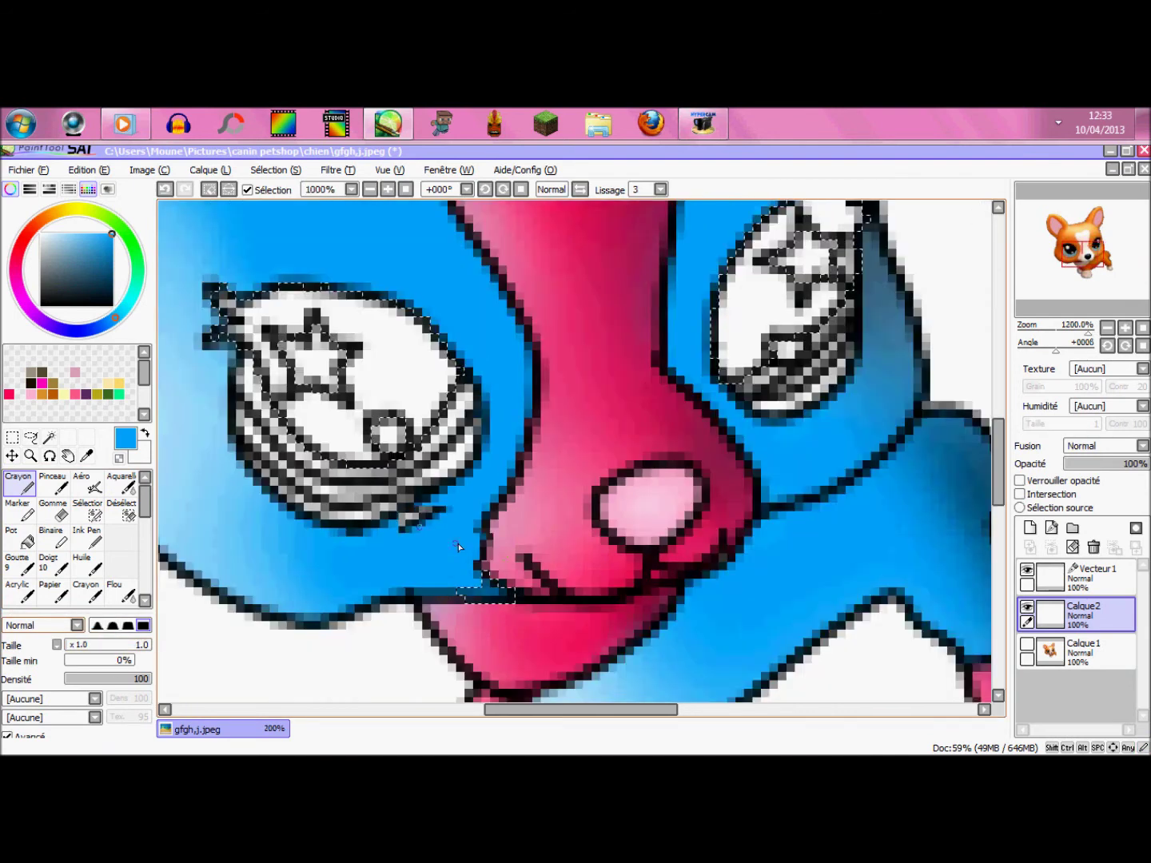
left_click(19, 537)
left_click(31, 384)
left_click(417, 414)
left_click(711, 360)
left_click(248, 192)
left_click(208, 191)
scroll(361, 435, "down", 4)
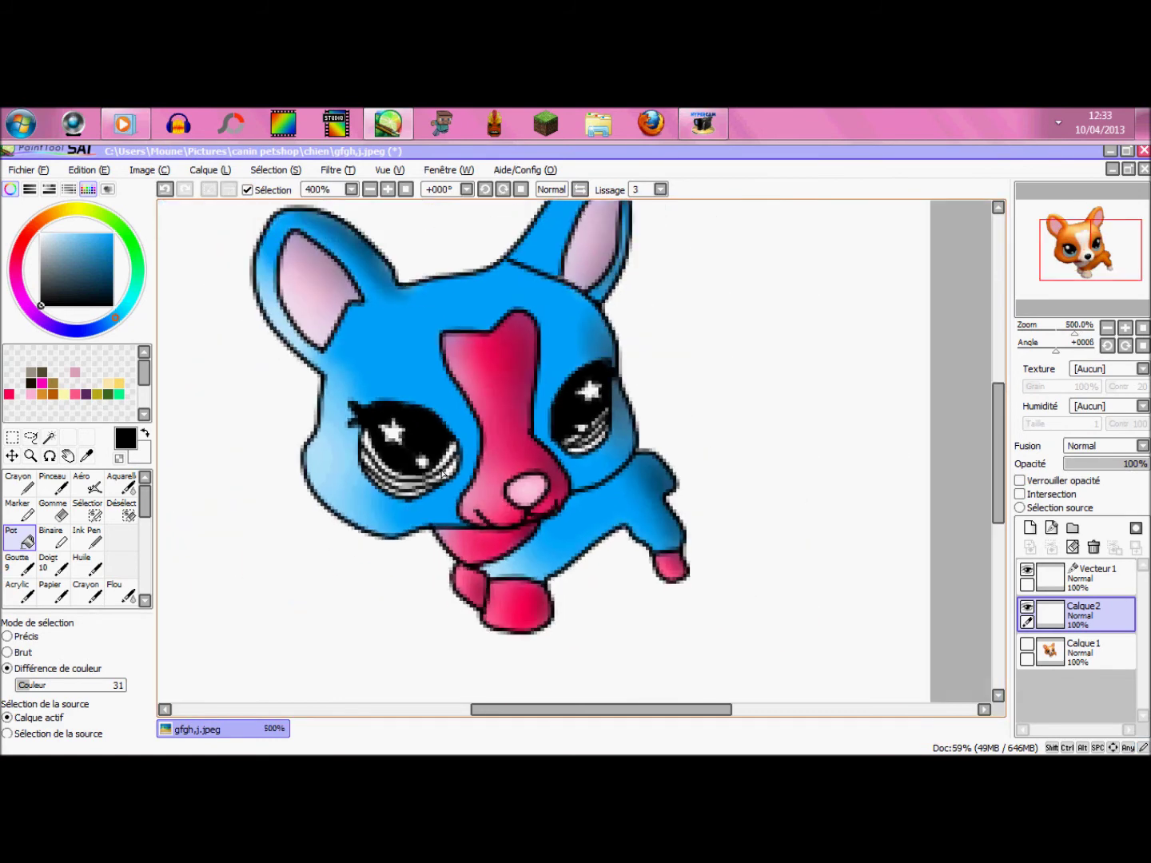
- Try shifting the hue of Calque2 to +100 and to other values with Teinte/Saturation, and cancel the adjustment
scroll(572, 473, "up", 1)
scroll(635, 486, "down", 1)
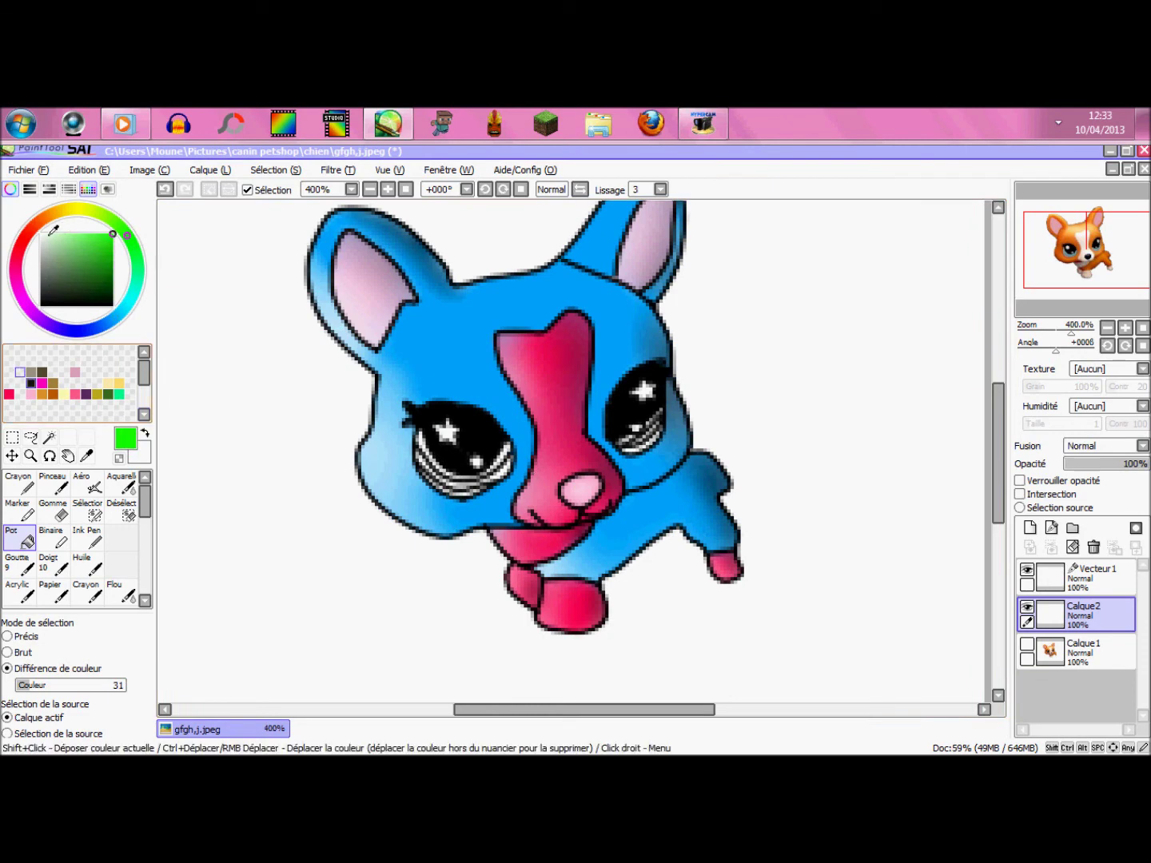
left_click(336, 170)
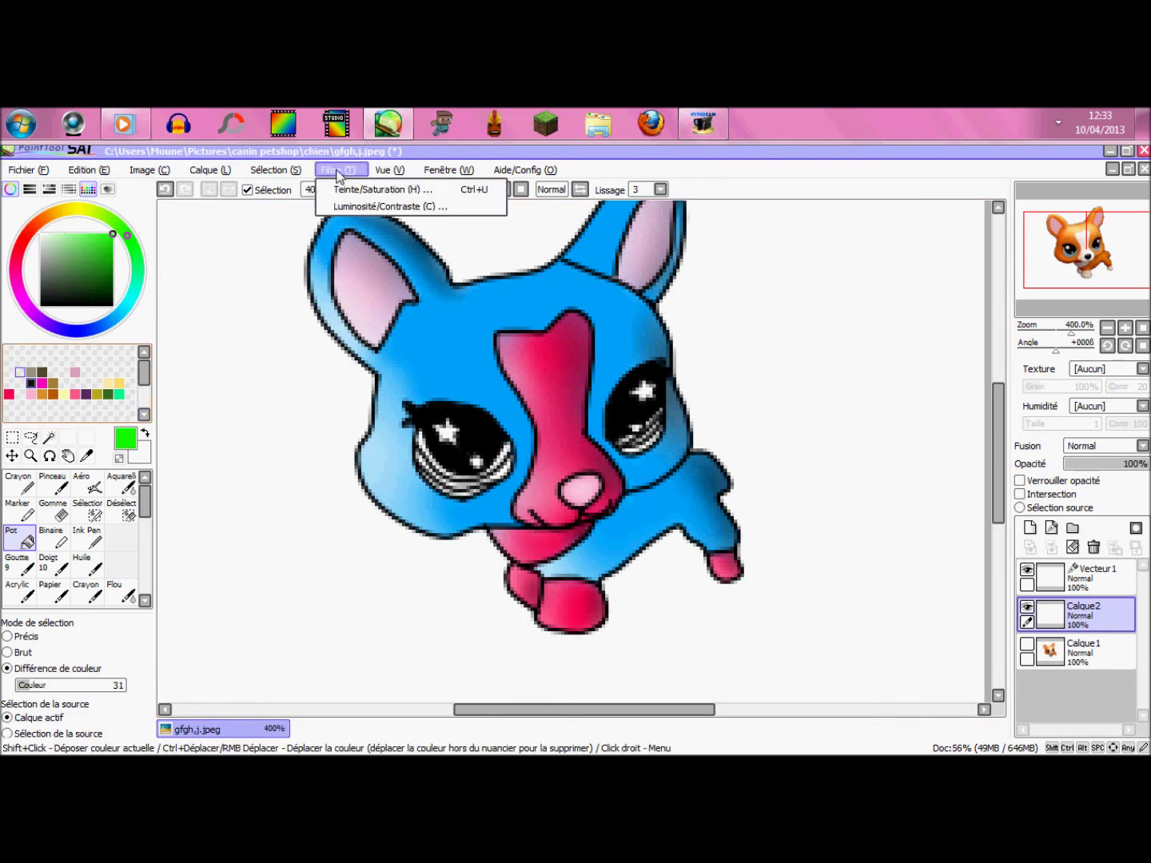
left_click(352, 188)
left_click_drag(222, 222, 270, 213)
left_click_drag(227, 298, 393, 239)
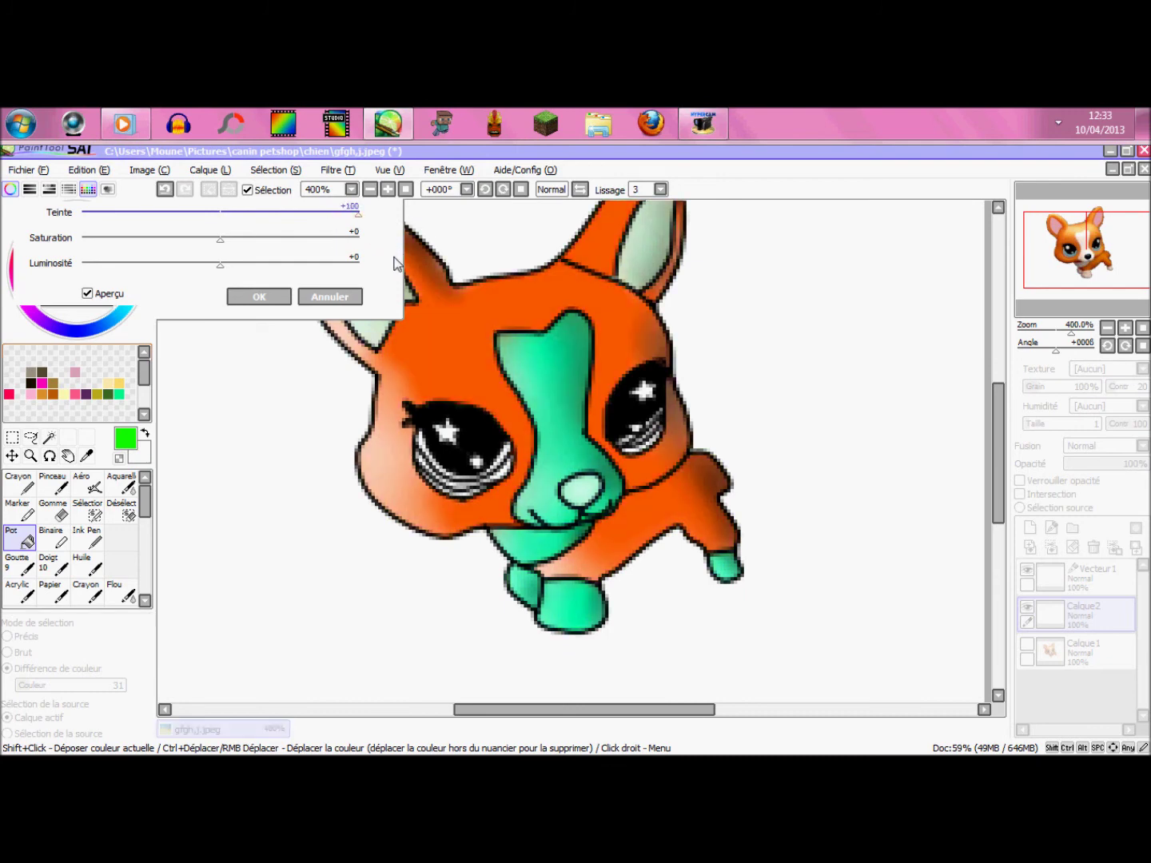
left_click_drag(394, 263, 53, 262)
left_click(329, 297)
- Try a bright green bucket fill in the striped lower part of the larger eye on Calque2, and undo it
scroll(560, 336, "up", 2)
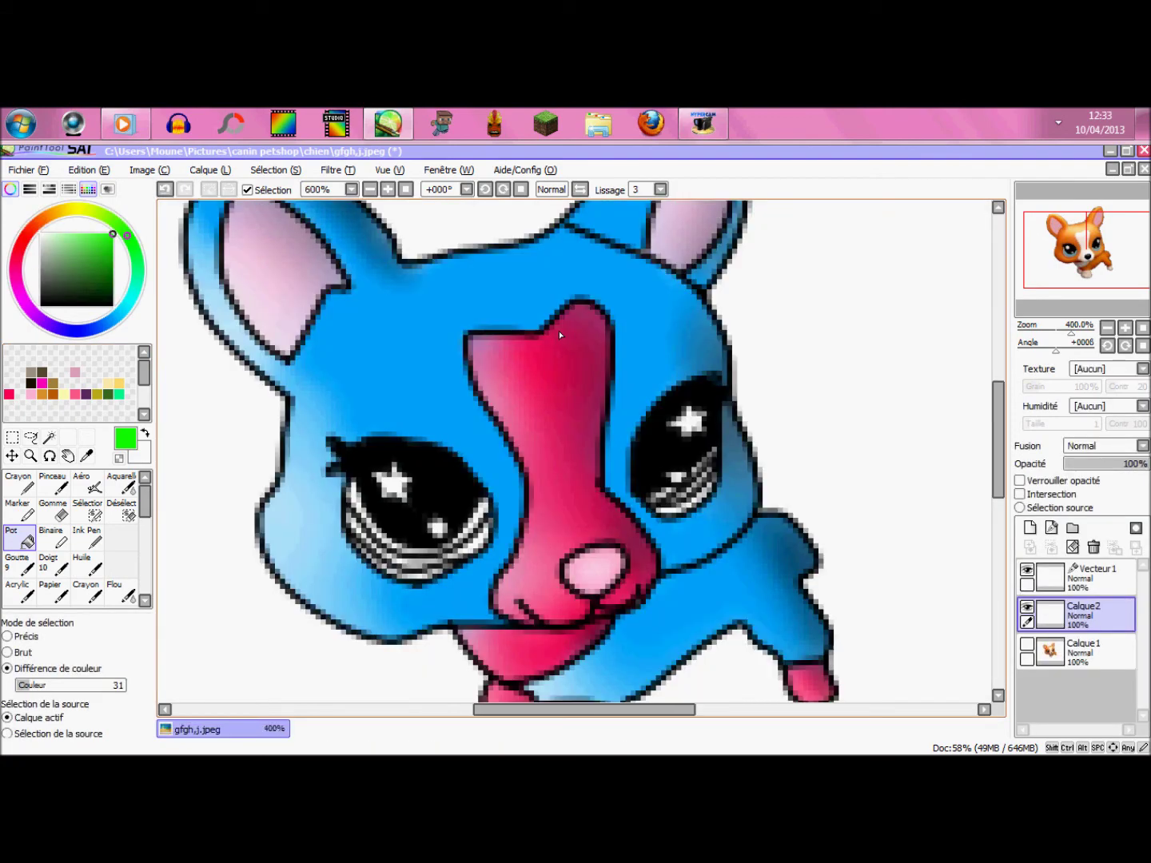
scroll(372, 443, "up", 5)
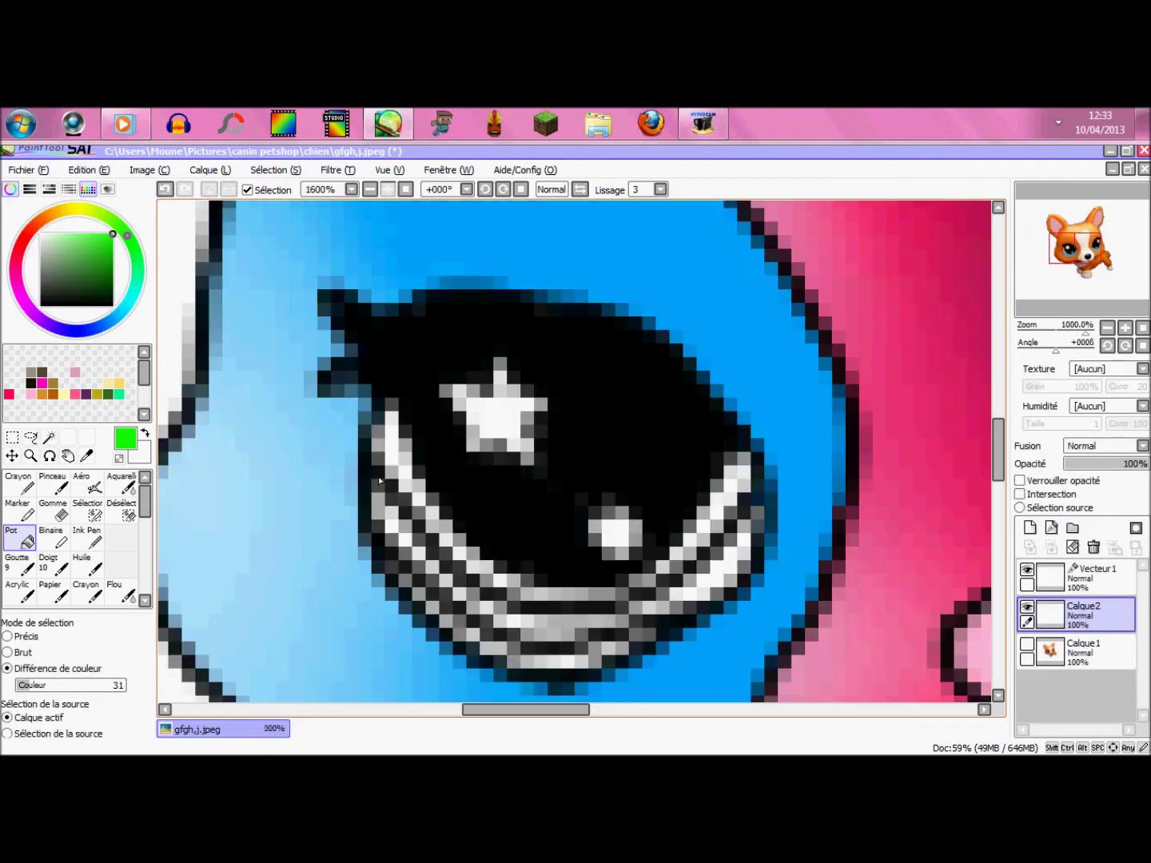
left_click(449, 548)
scroll(447, 547, "down", 2)
left_click(165, 190)
- Select the innermost curved band below the black area of the larger eye on Vecteur1 with the magic wand
left_click(1075, 582)
left_click(49, 438)
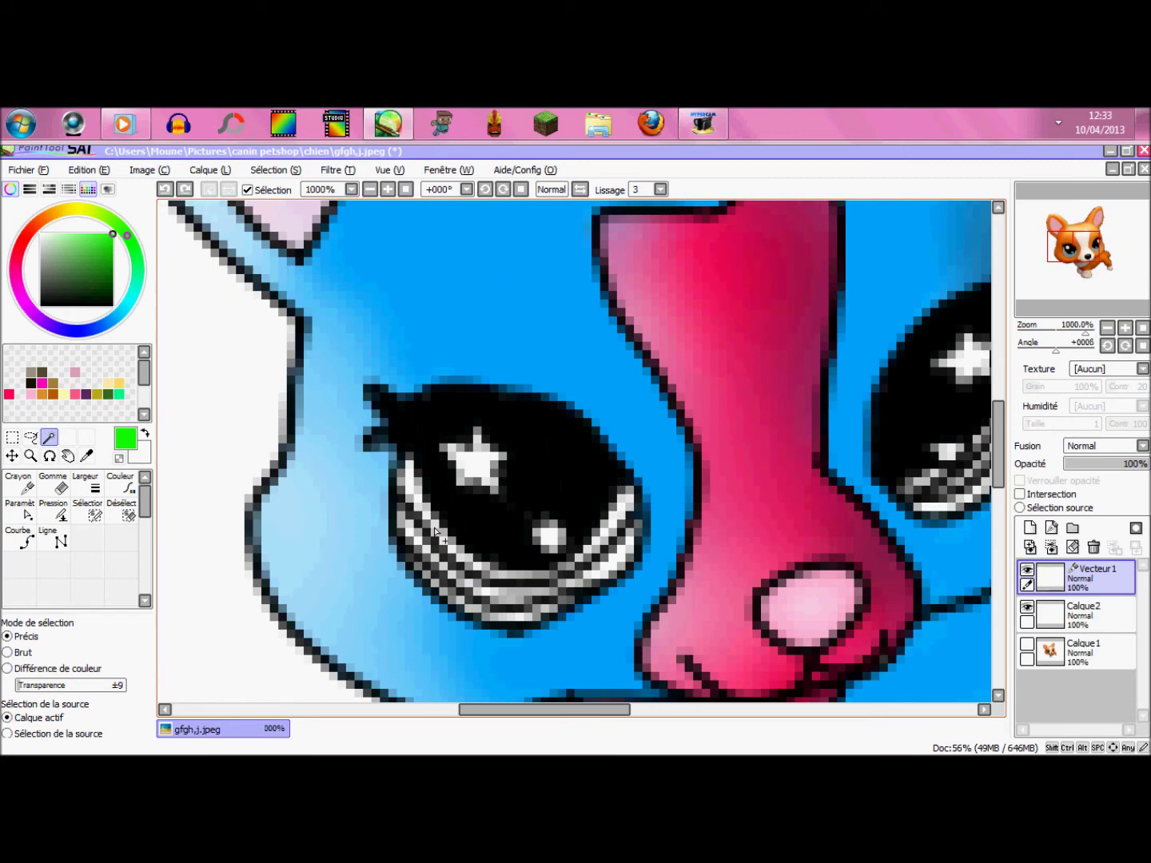
scroll(440, 506, "up", 2)
left_click_drag(384, 404, 404, 487)
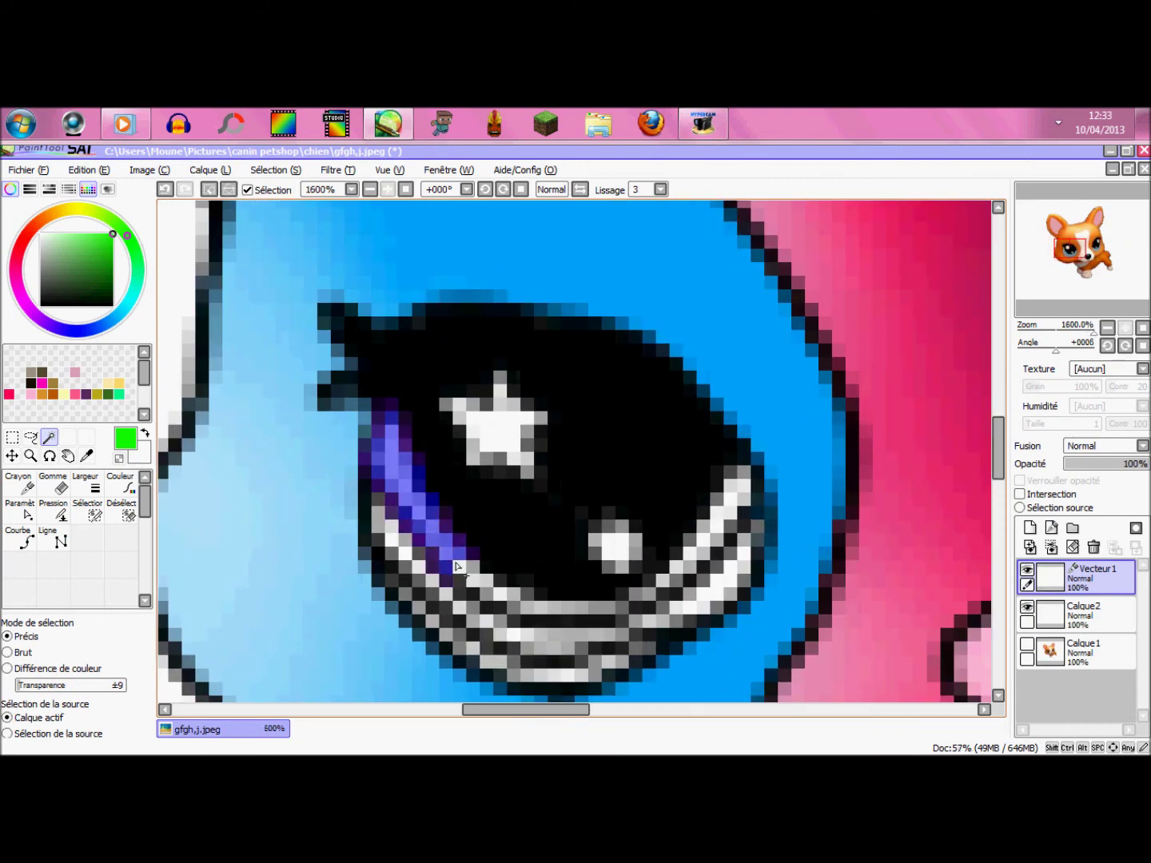
mouse_move(497, 596)
left_mouse_down()
mouse_move(546, 607)
mouse_move(650, 601)
left_mouse_up()
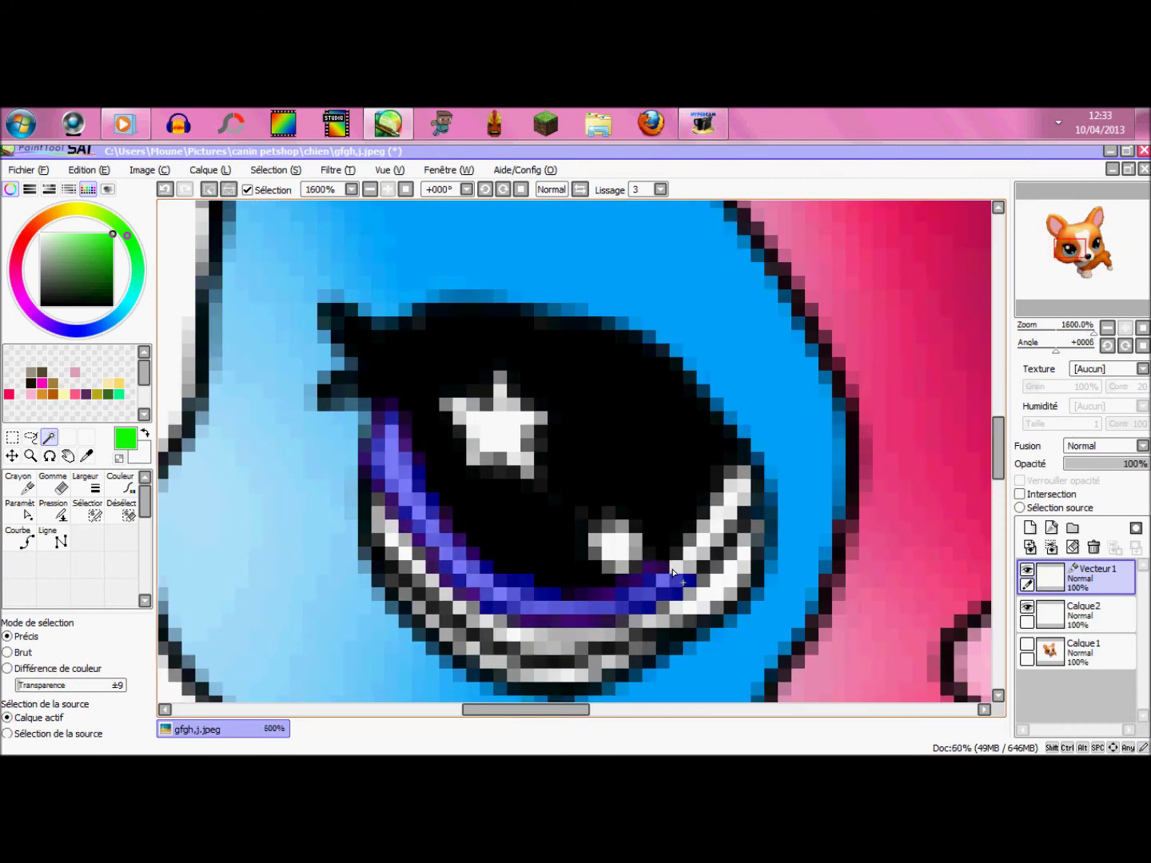
- Add the matching innermost band of the smaller eye to the magic wand selection
scroll(745, 496, "down", 4)
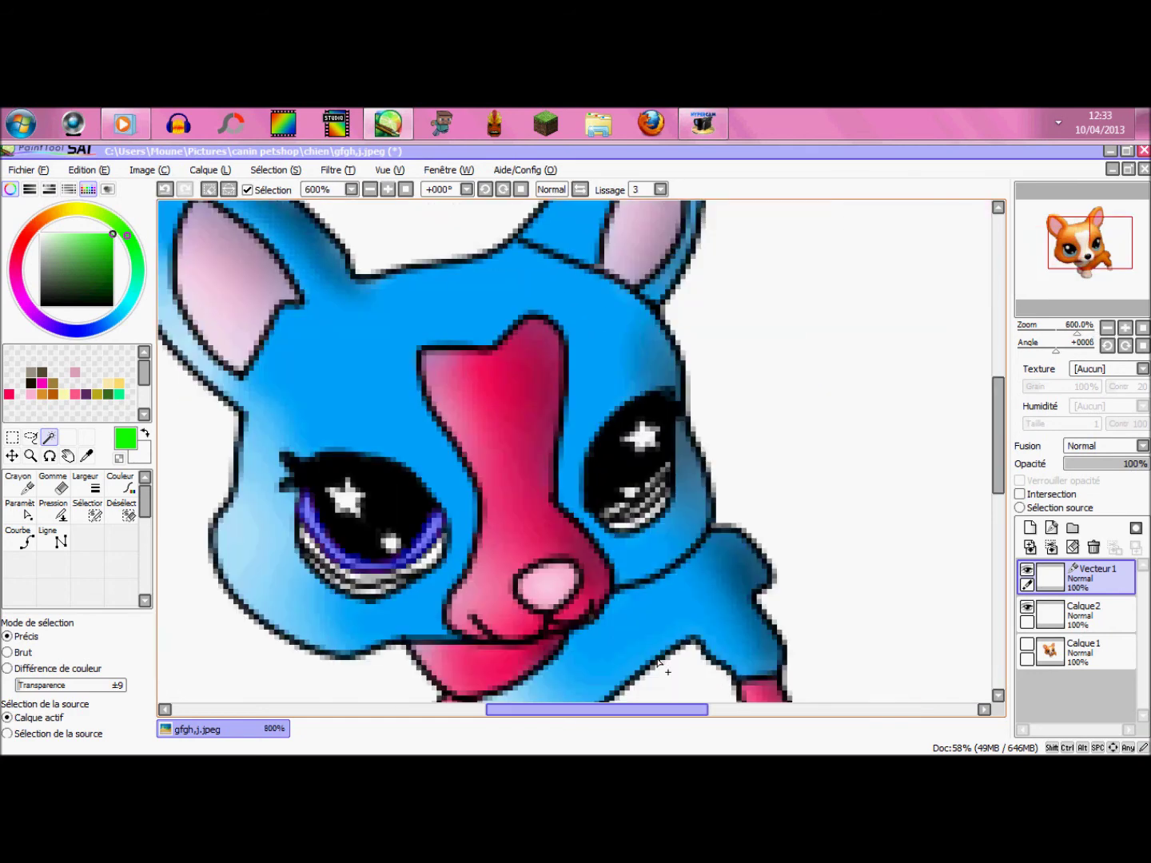
scroll(623, 510, "up", 3)
scroll(648, 498, "up", 1)
left_click_drag(643, 512, 617, 505)
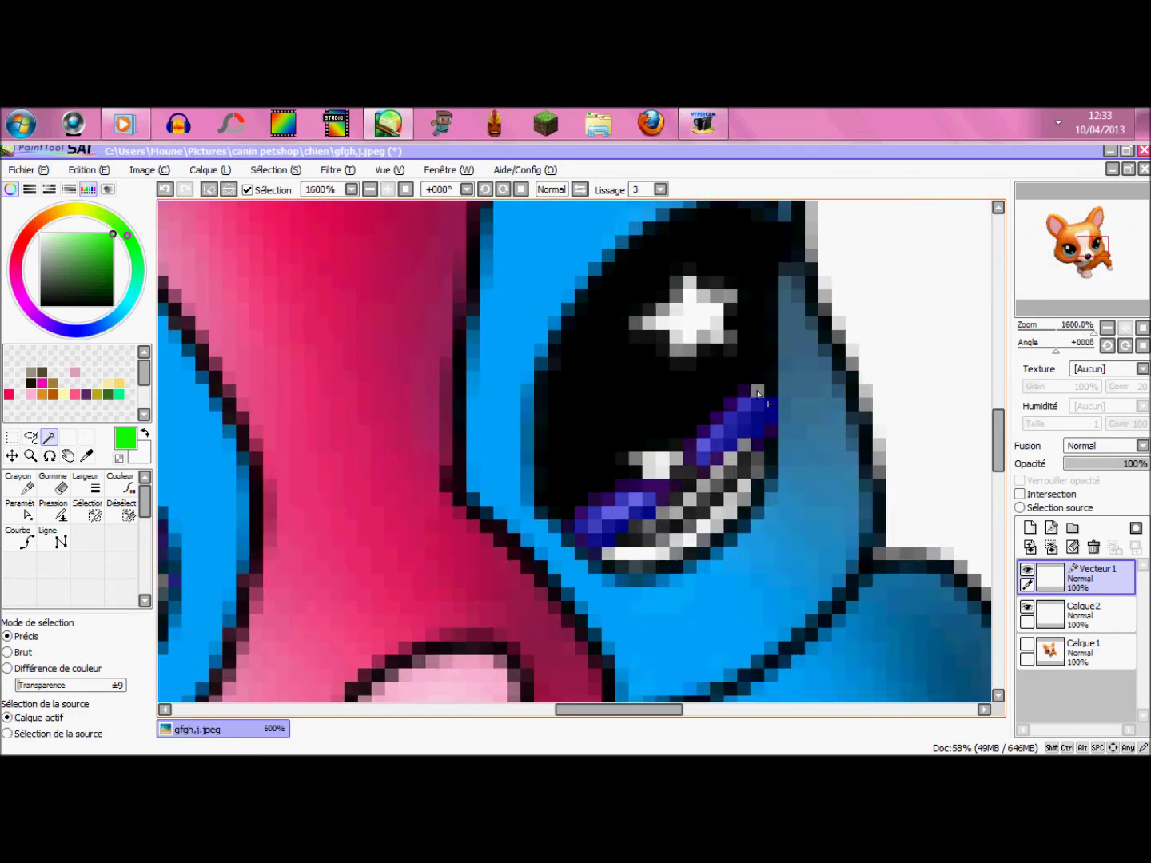
scroll(515, 548, "down", 2)
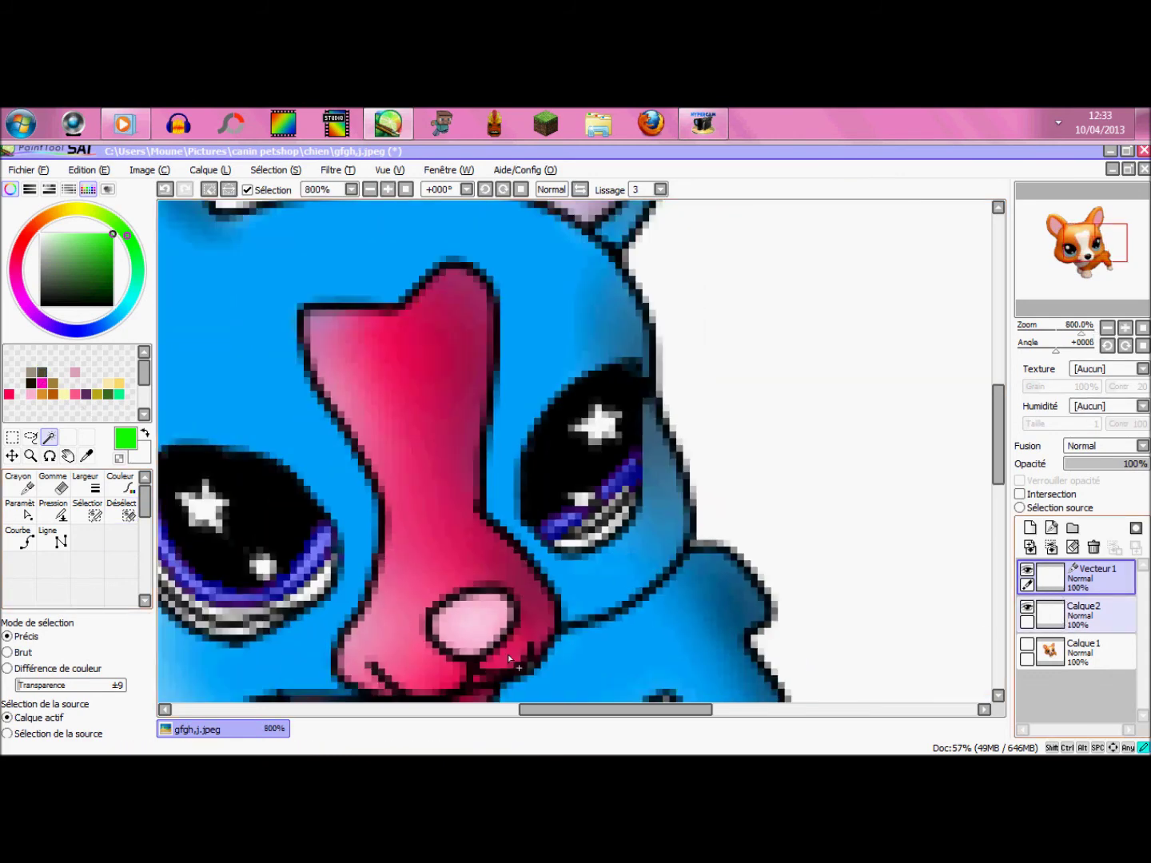
- Fill the selected innermost bands of both eyes with bright green on Calque2, and clear the selection
left_click(1083, 614)
left_click(311, 570)
left_click(621, 479)
left_click(210, 190)
left_click_drag(547, 710, 499, 711)
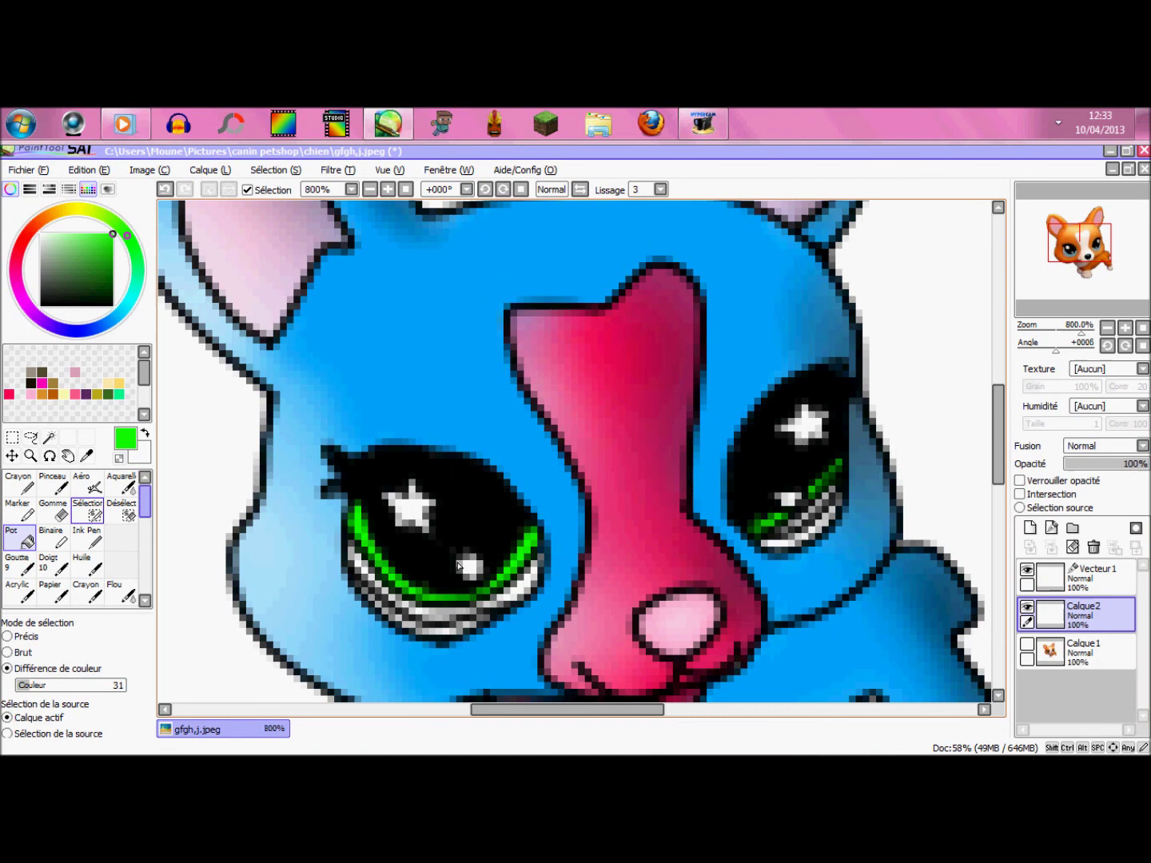
- Select the second curved band, just below the bright green one, in the larger eye on Vecteur1
left_click(1090, 578)
left_click(50, 438)
scroll(330, 604, "up", 3)
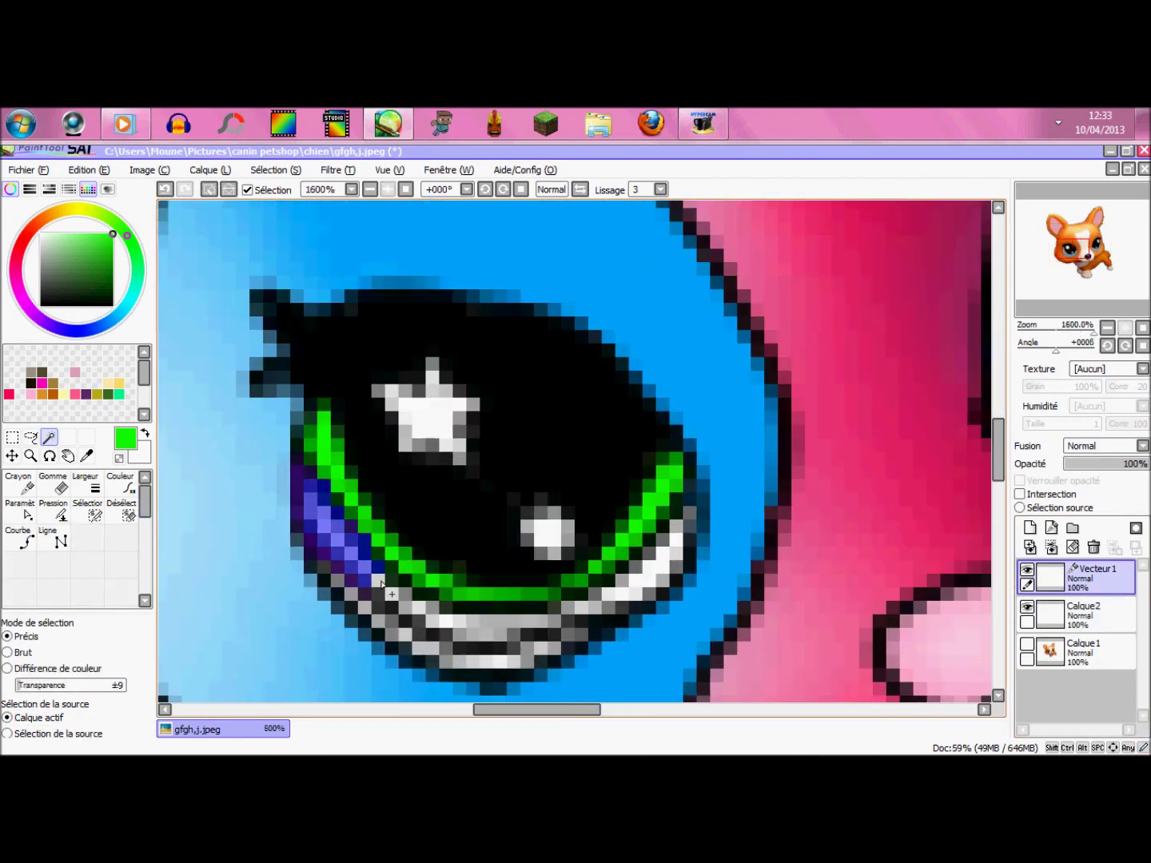
left_click_drag(406, 602, 436, 622)
mouse_move(518, 630)
left_mouse_down()
mouse_move(630, 595)
mouse_move(688, 524)
mouse_move(679, 515)
left_mouse_up()
- Add the smaller eye's second band, just below its bright green one, to the magic wand selection
scroll(680, 515, "down", 3)
scroll(911, 529, "up", 3)
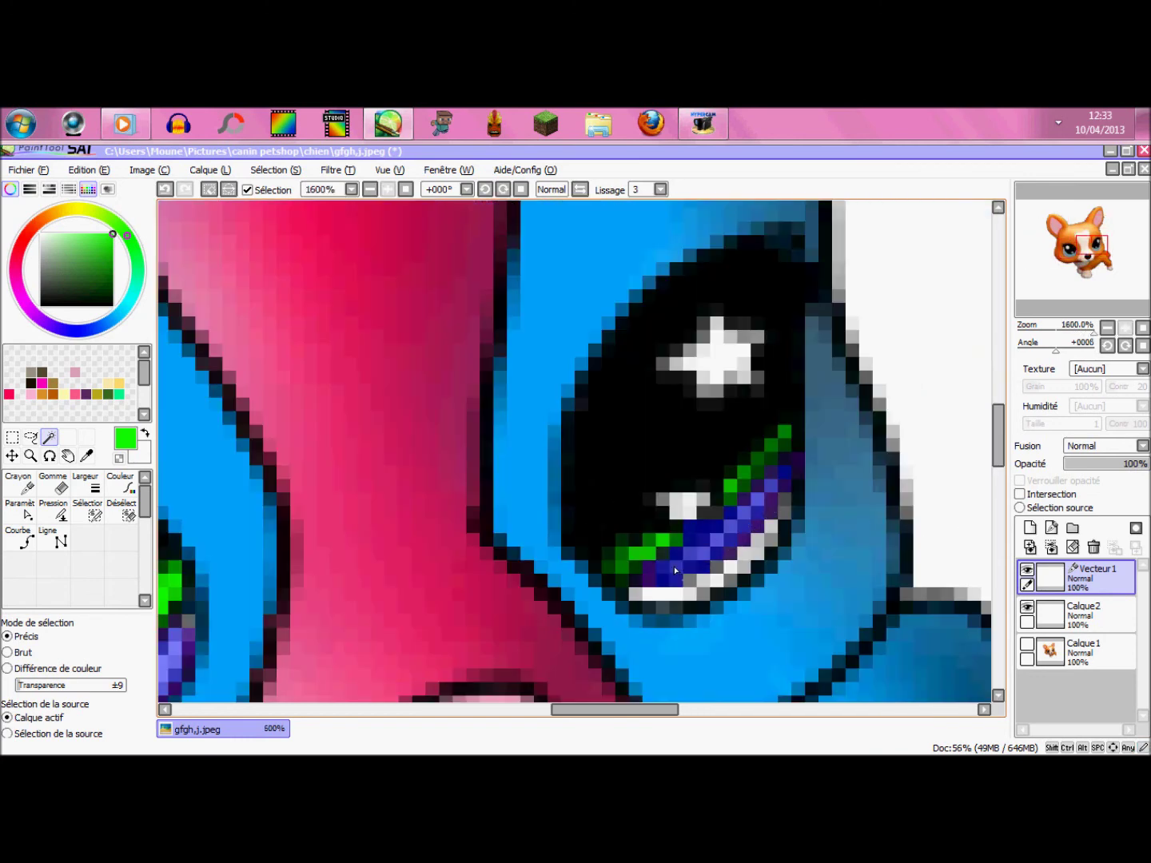
scroll(670, 576, "down", 4)
left_click_drag(997, 423, 997, 435)
- Fill the selected second bands of both eyes with a darker green on Calque2, and clear the selection
left_click(1068, 622)
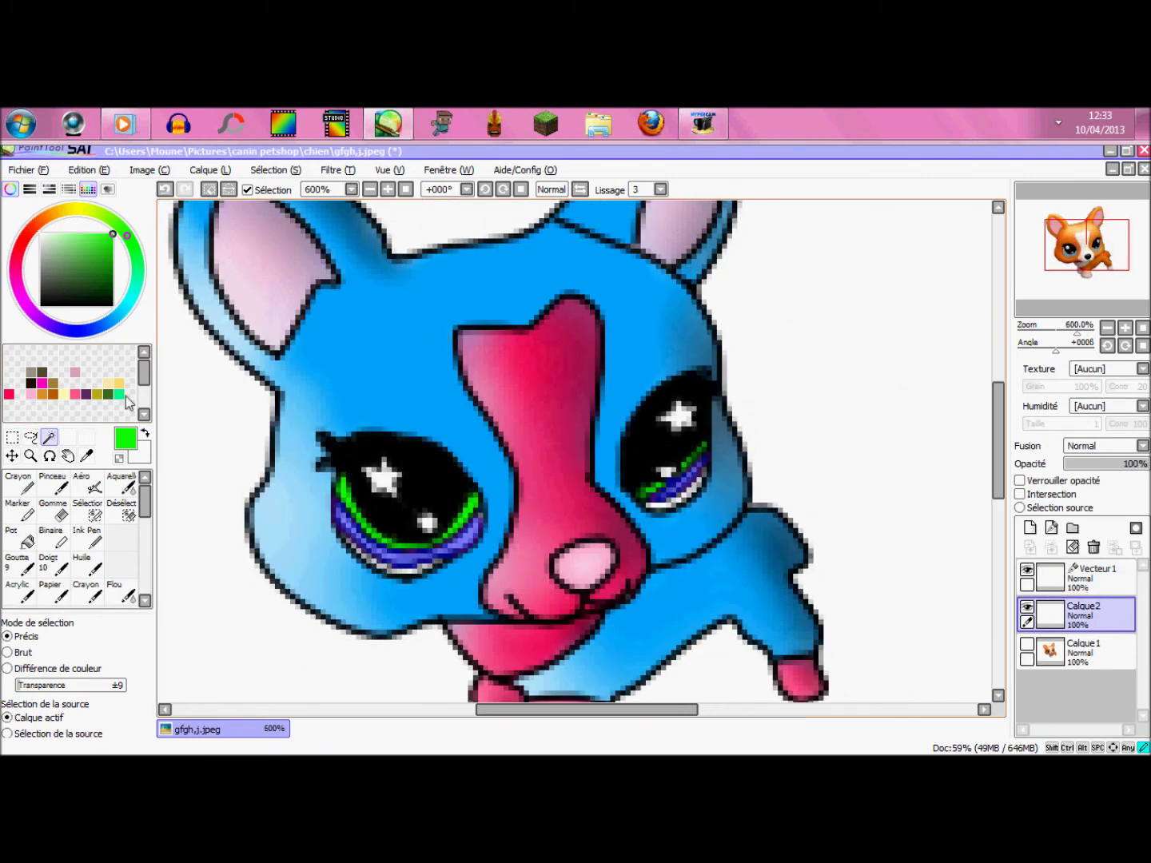
left_click(19, 537)
left_click(416, 558)
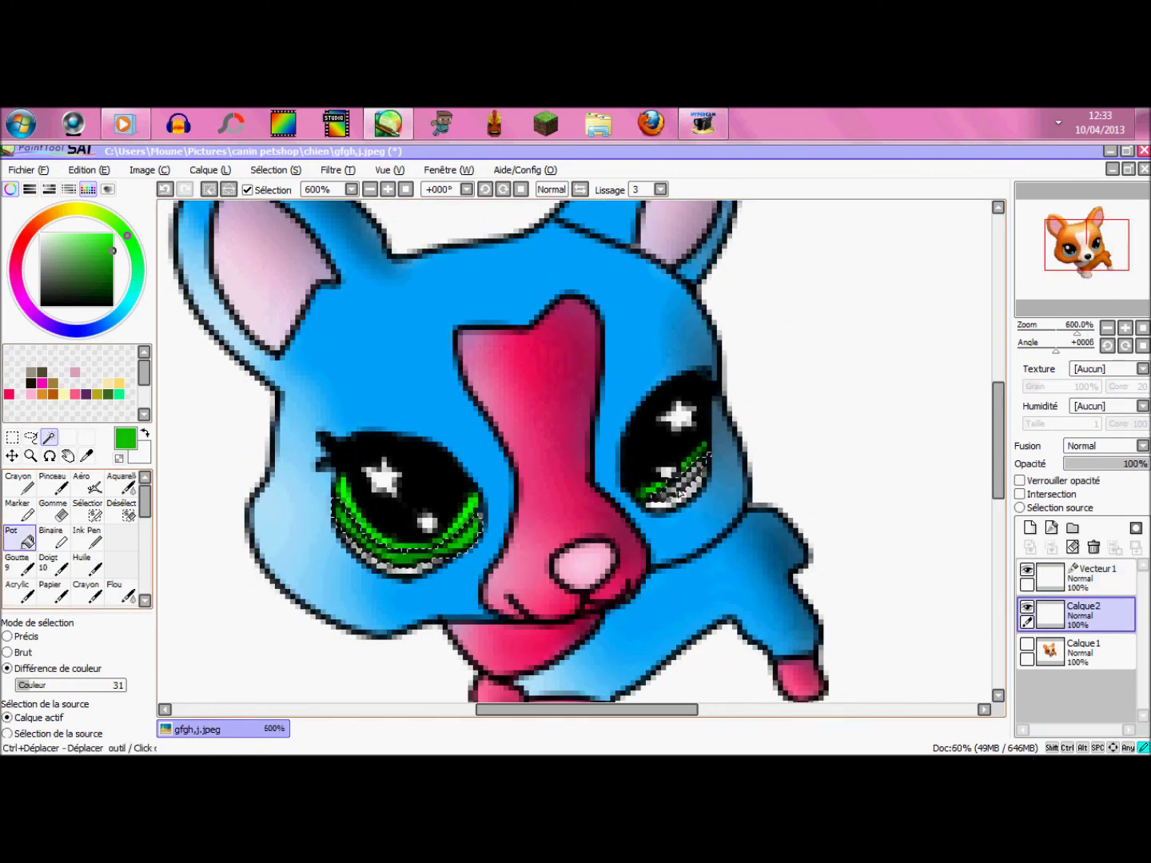
left_click(682, 485)
left_click(212, 190)
scroll(649, 482, "down", 2)
key("ctrl+plus")
key("ctrl+plus")
key("ctrl+plus")
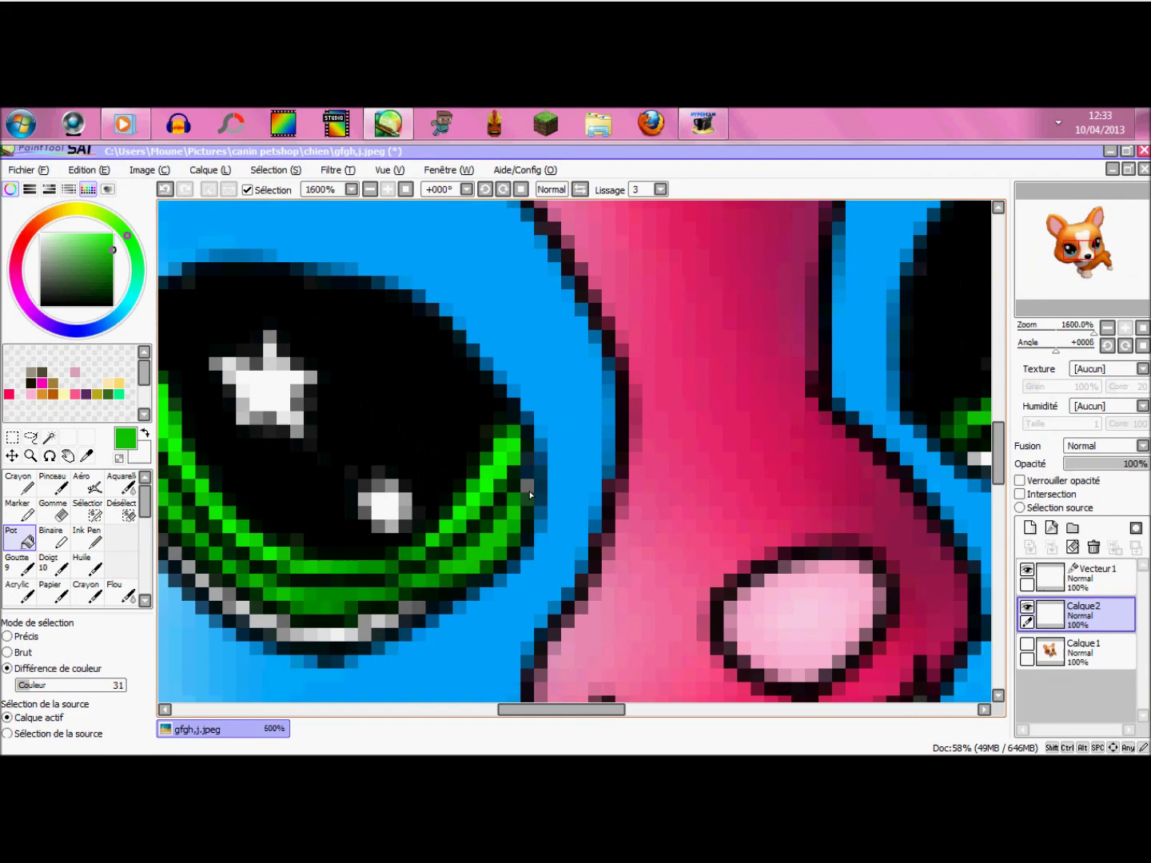